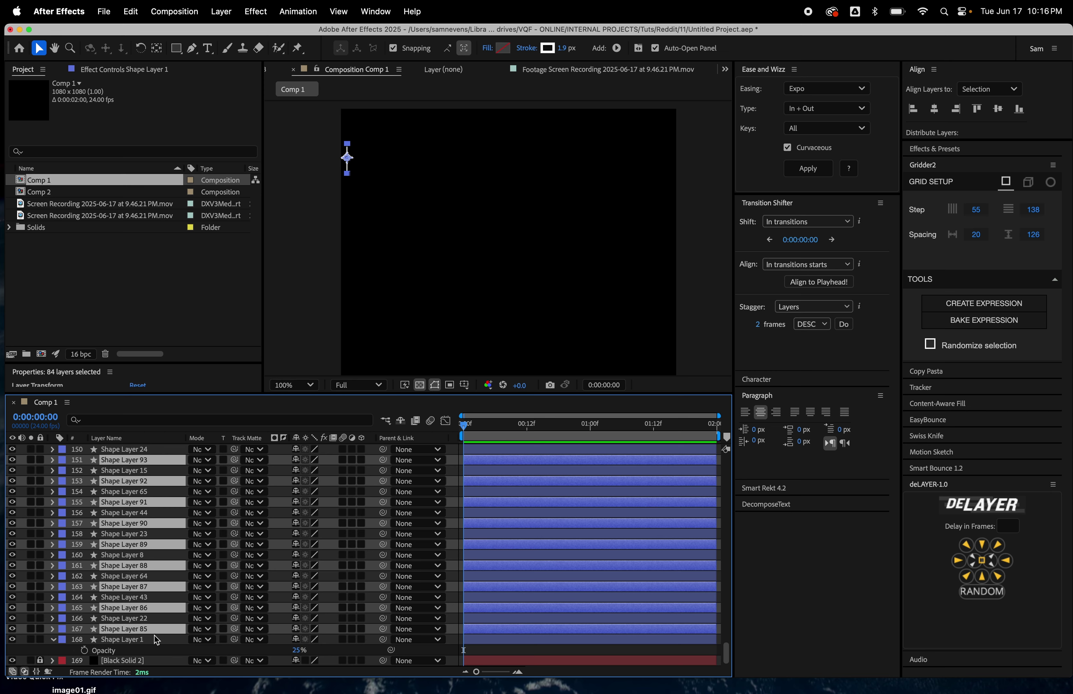
Arrange all line shape layers with Gridder2 in 55 columns at a horizontal spacing of 20, and duplicate the rows to fill the composition.
key("super+a")
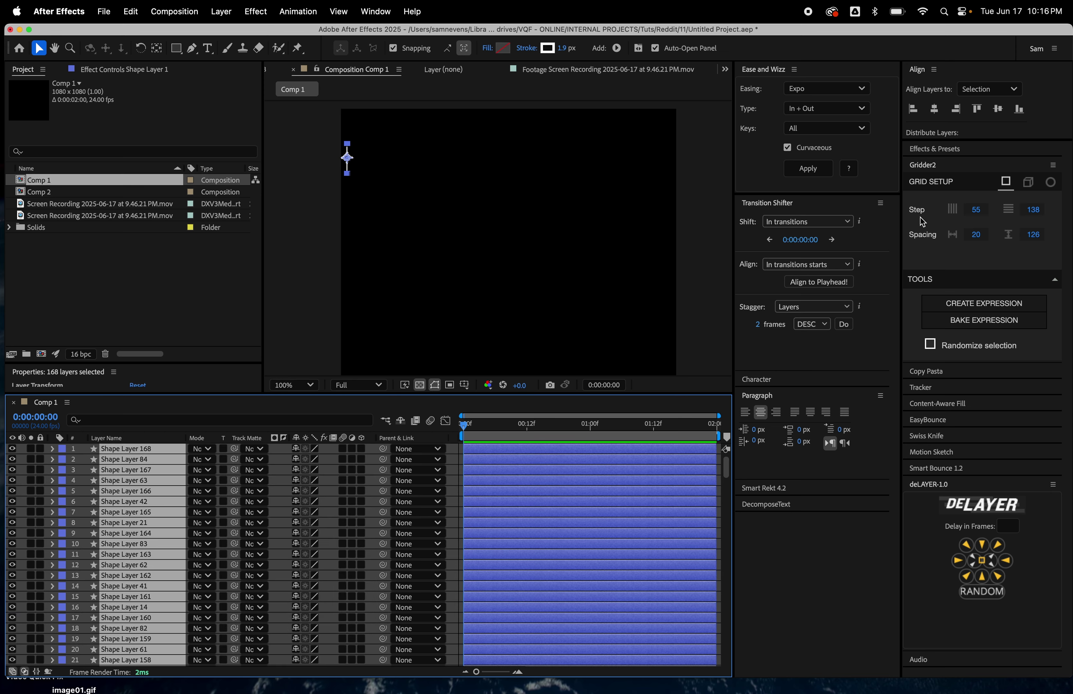
left_click(982, 241)
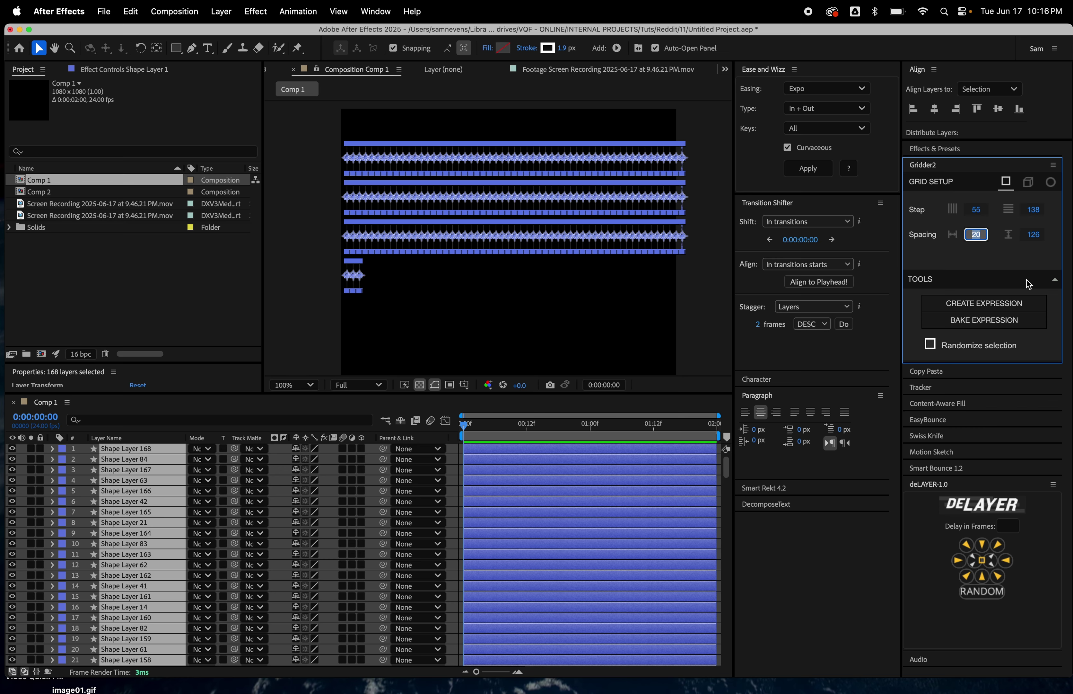
scroll(160, 483, "down", 20)
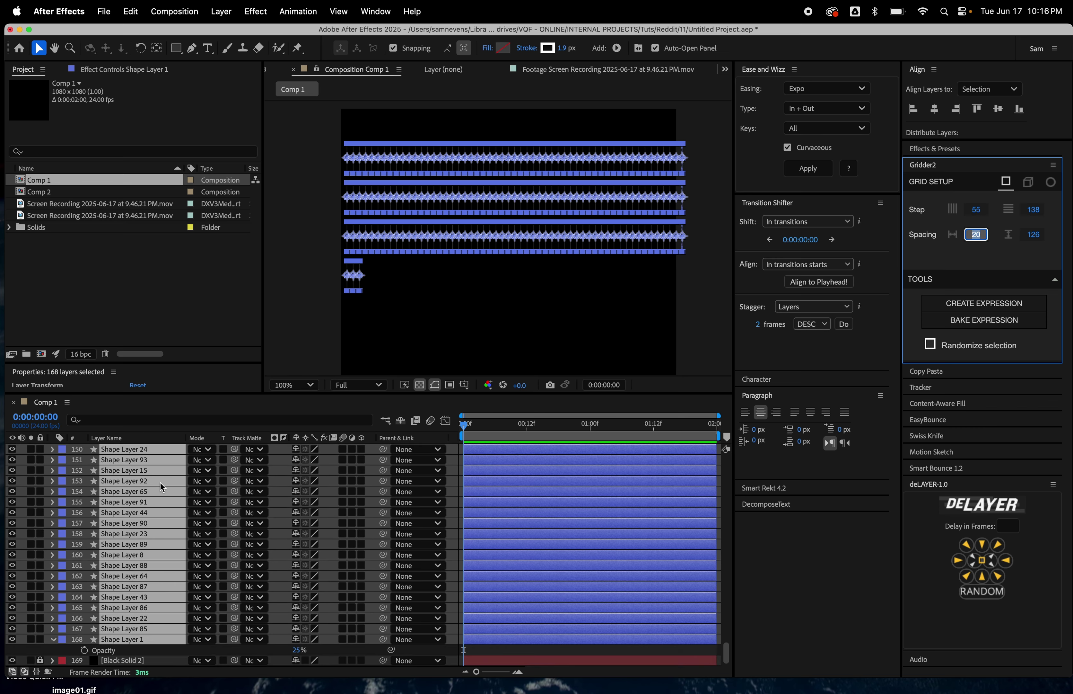
left_click(149, 641, "super")
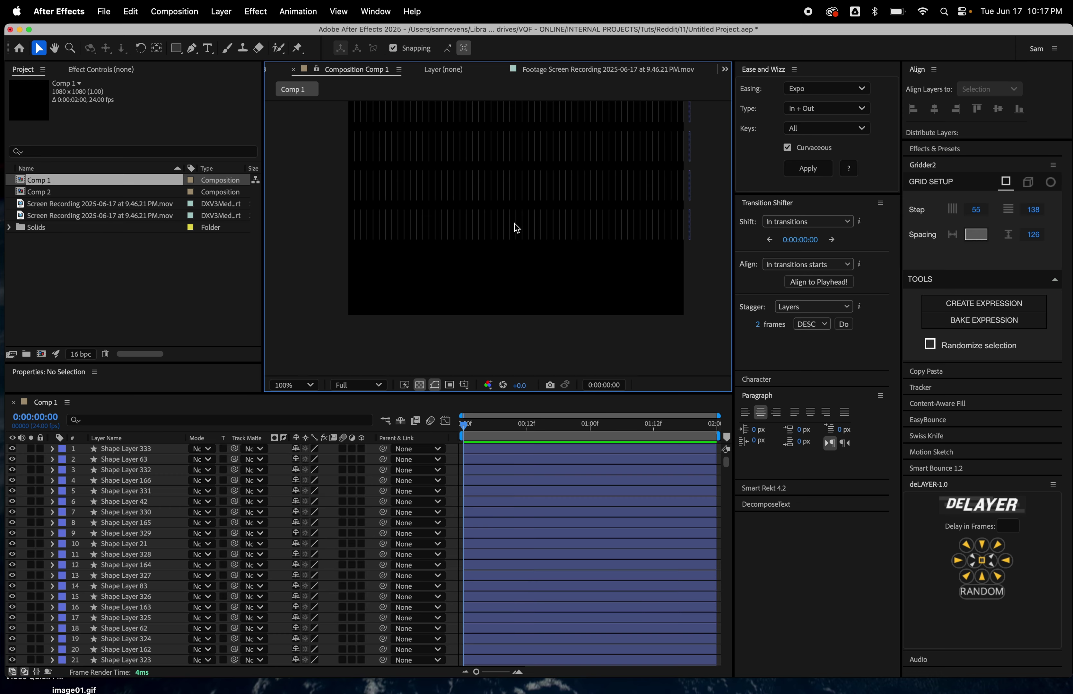
left_click_drag(515, 216, 504, 316)
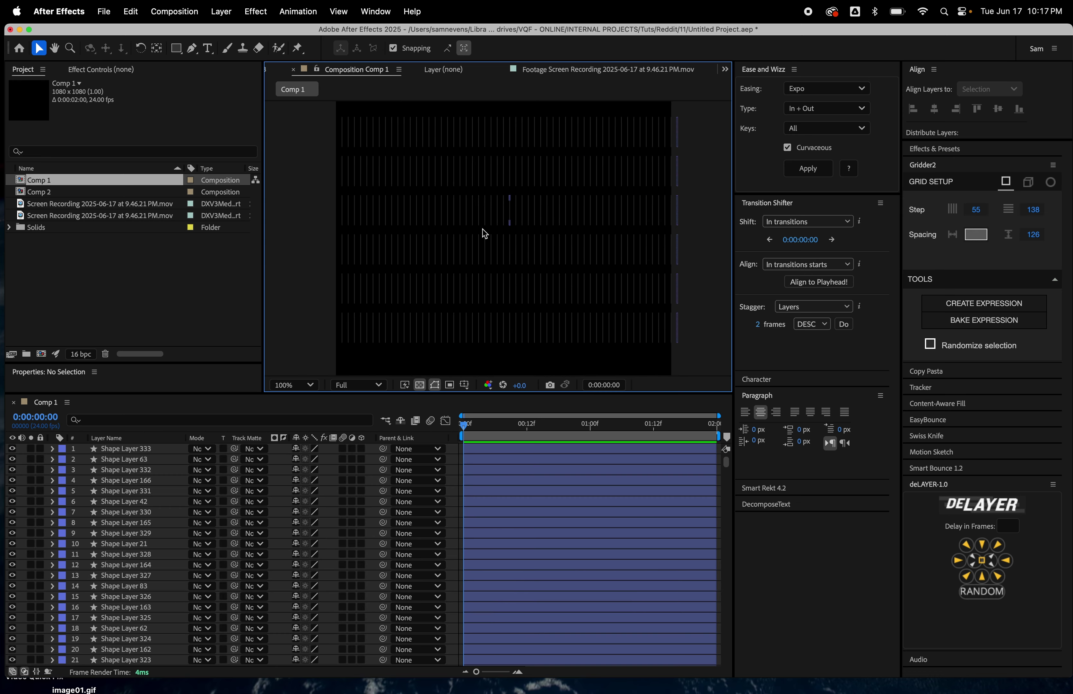
Duplicate thirteen neighbouring lines within one row near the centre of the grid.
key("period")
left_click_drag(429, 182, 586, 183)
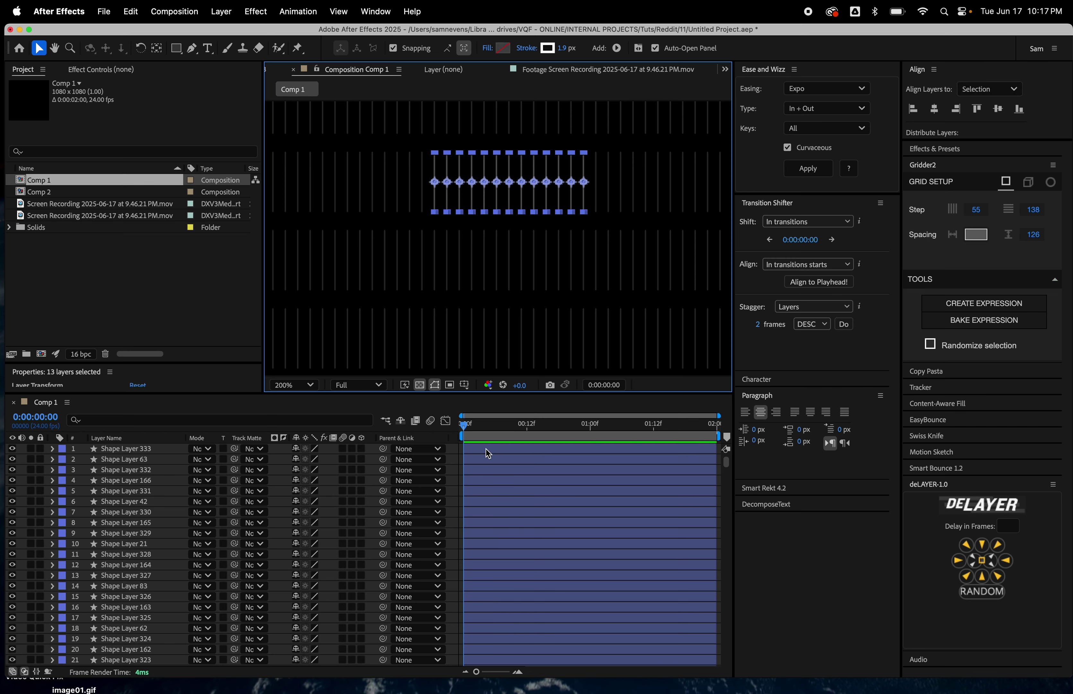
key("super+d")
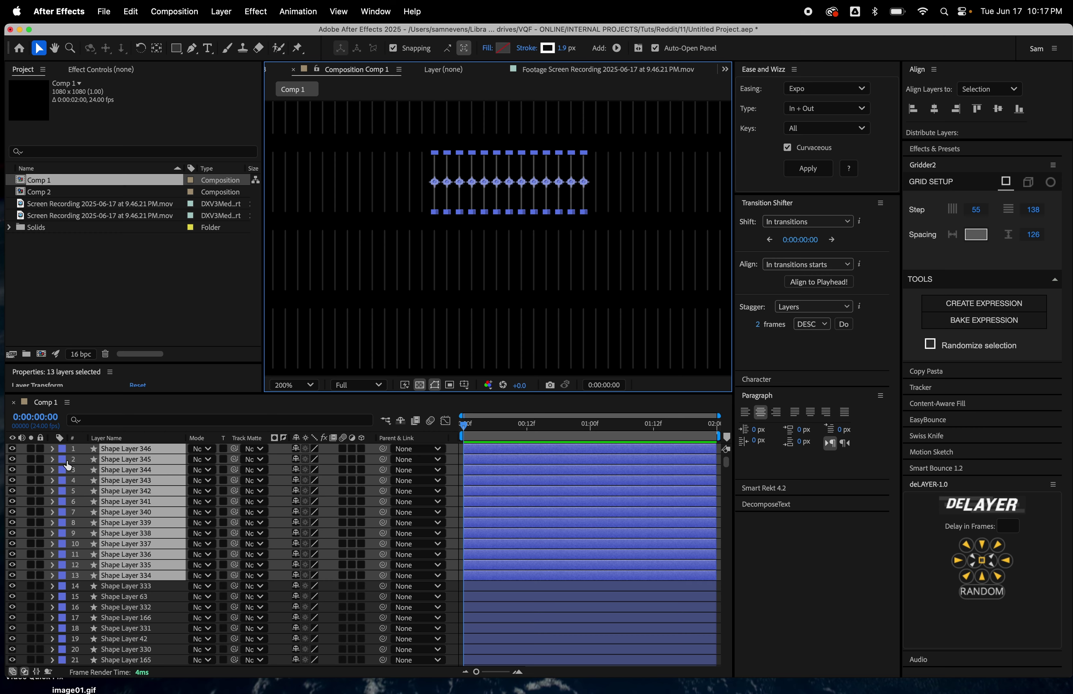
Label the thirteen duplicated line layers red and set their opacity to 100%.
left_click(65, 462)
left_click(74, 459)
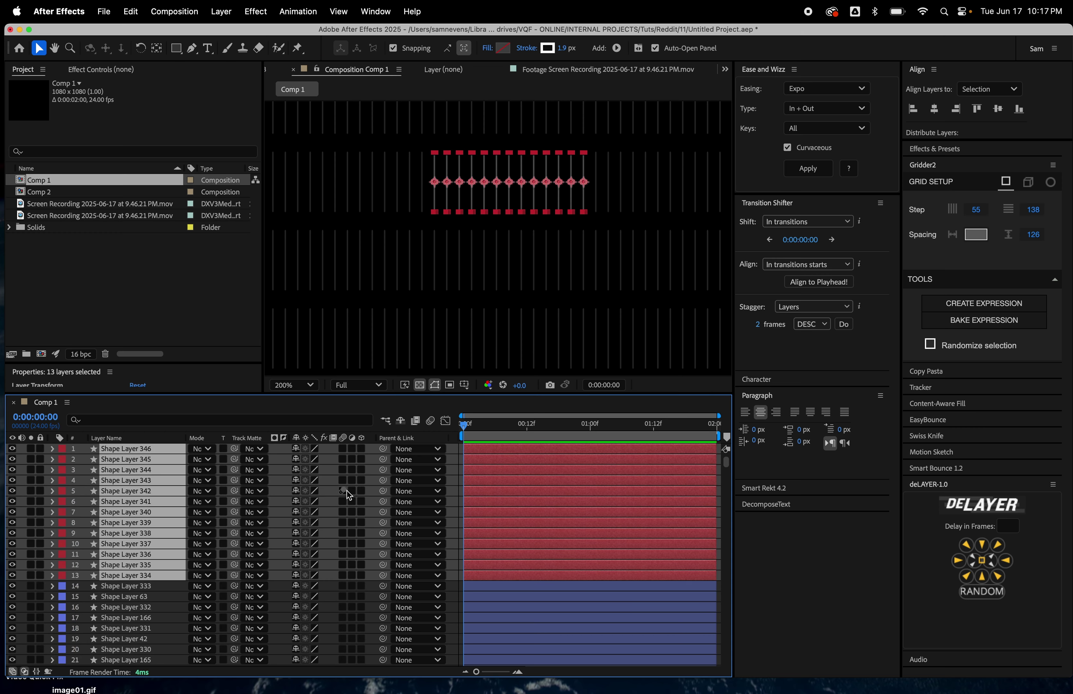
key("t")
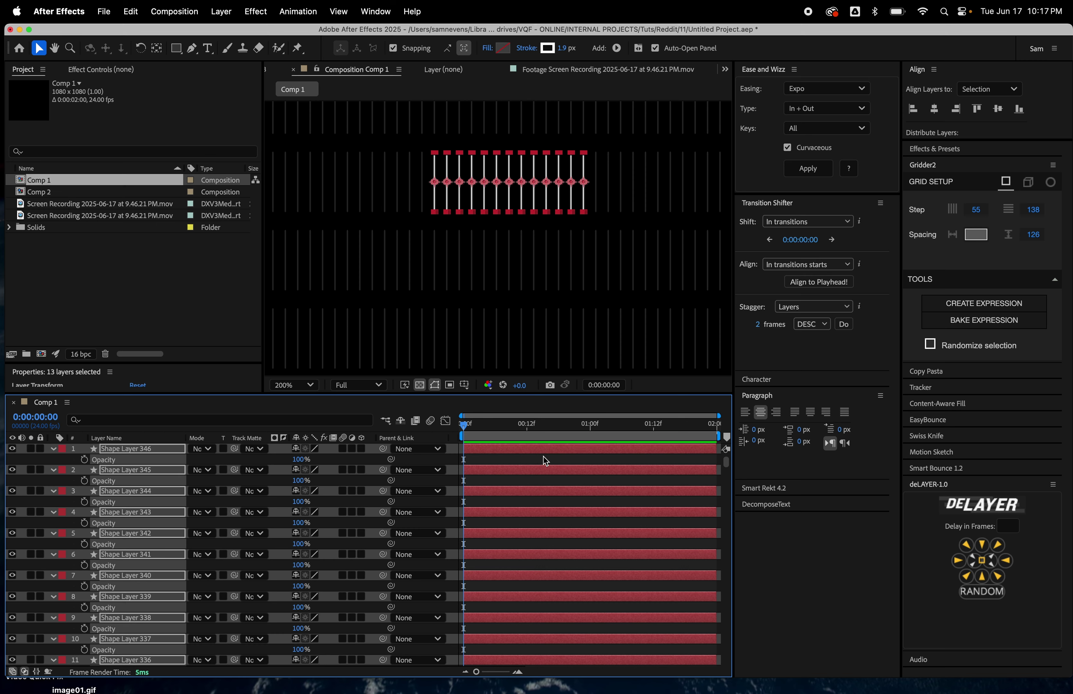
left_click(542, 457)
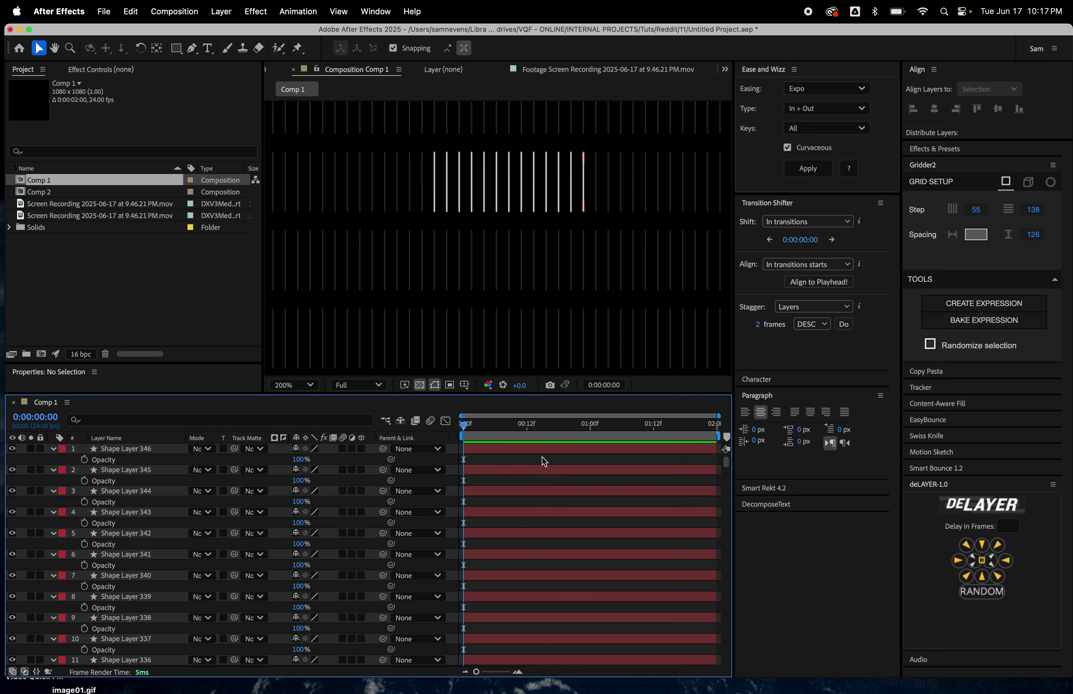
Add an opacity expression to Shape Layer 346 that fades linearly from 100 to 0 over the last 1 second before its out point.
key("super+Tab")
left_click(126, 449)
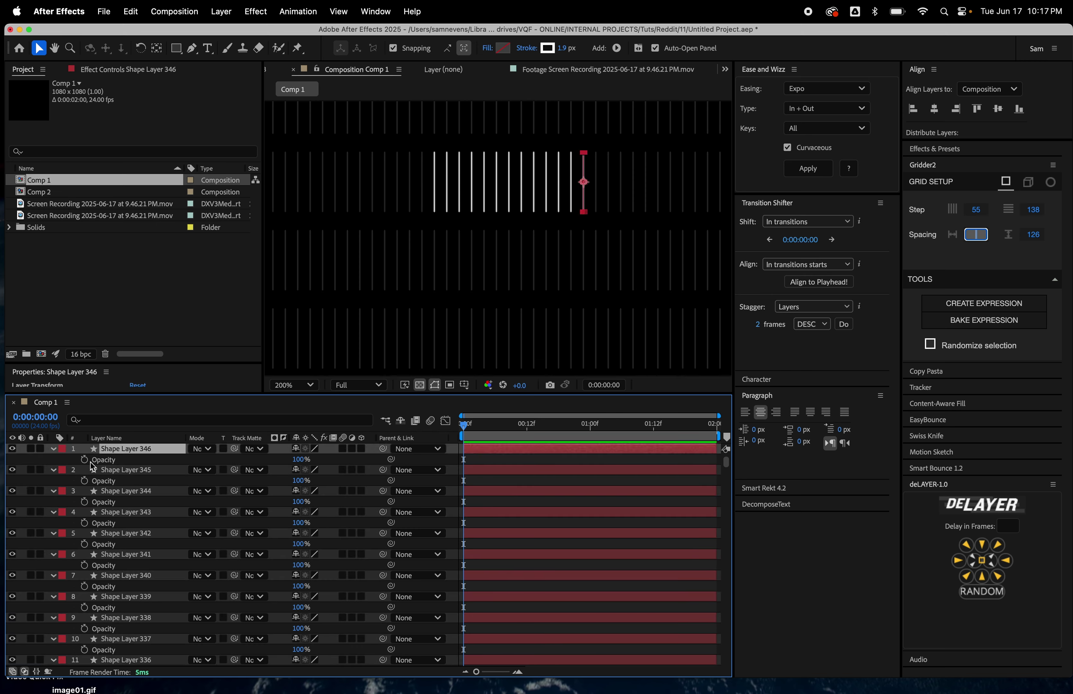
left_click(86, 460)
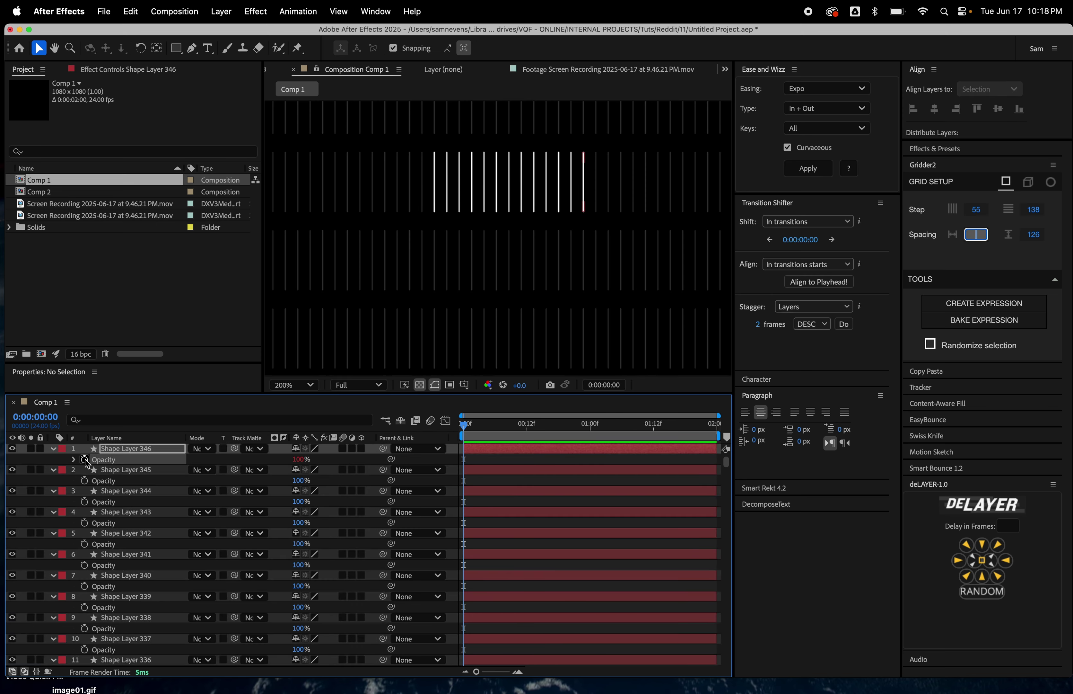
left_click(85, 459, "alt")
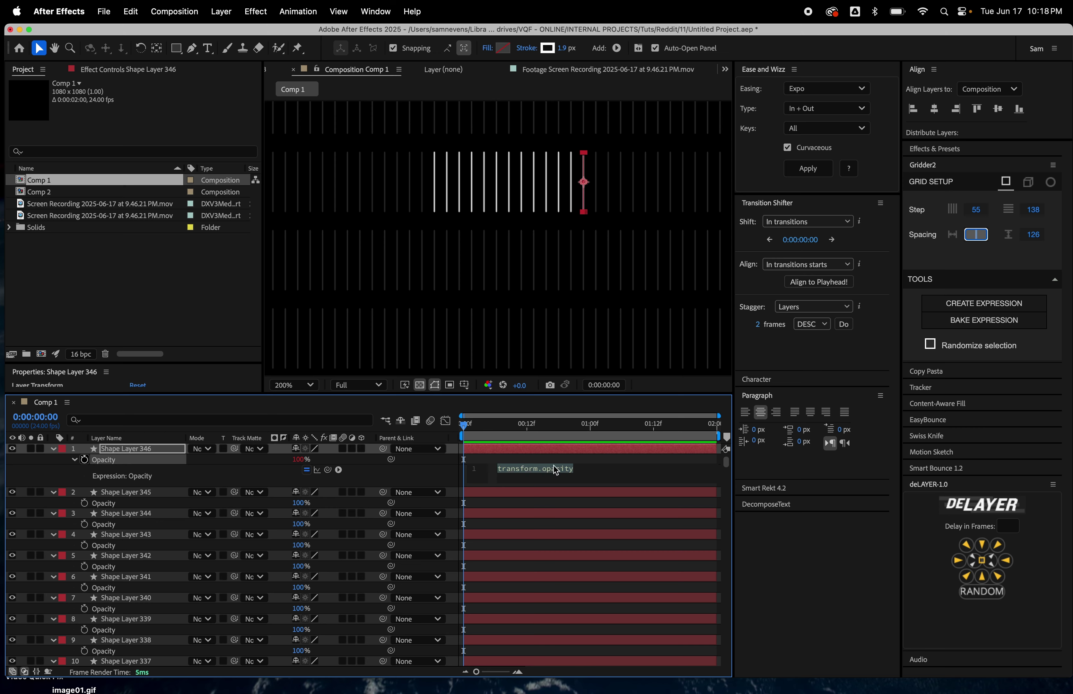
key("super+v")
key("Return")
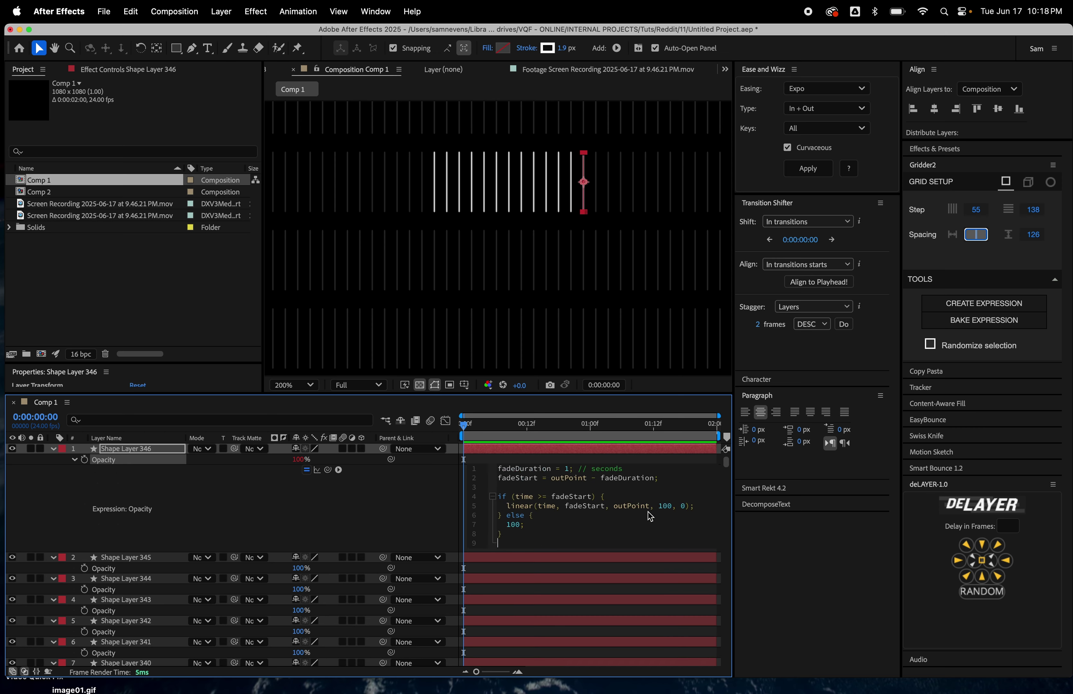
left_click(536, 559)
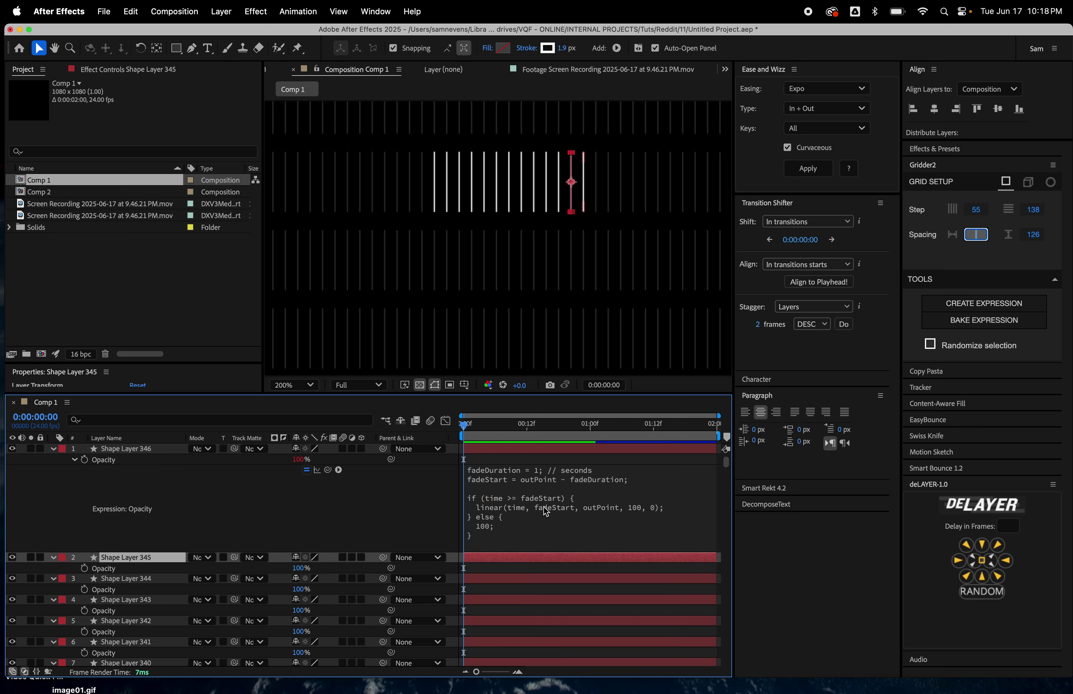
Copy Shape Layer 346's fade-out expression to the opacity of Shape Layers 345 and 344.
left_click(546, 511)
key("cmd+c")
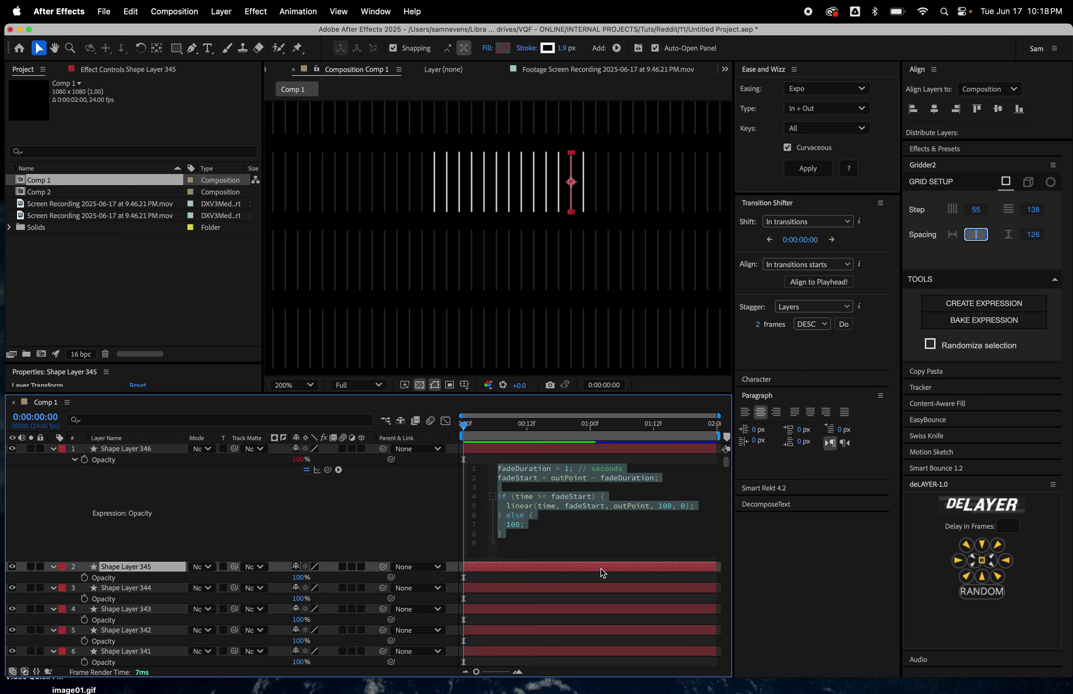
left_click(603, 573)
left_click(90, 581)
key("cmd+v")
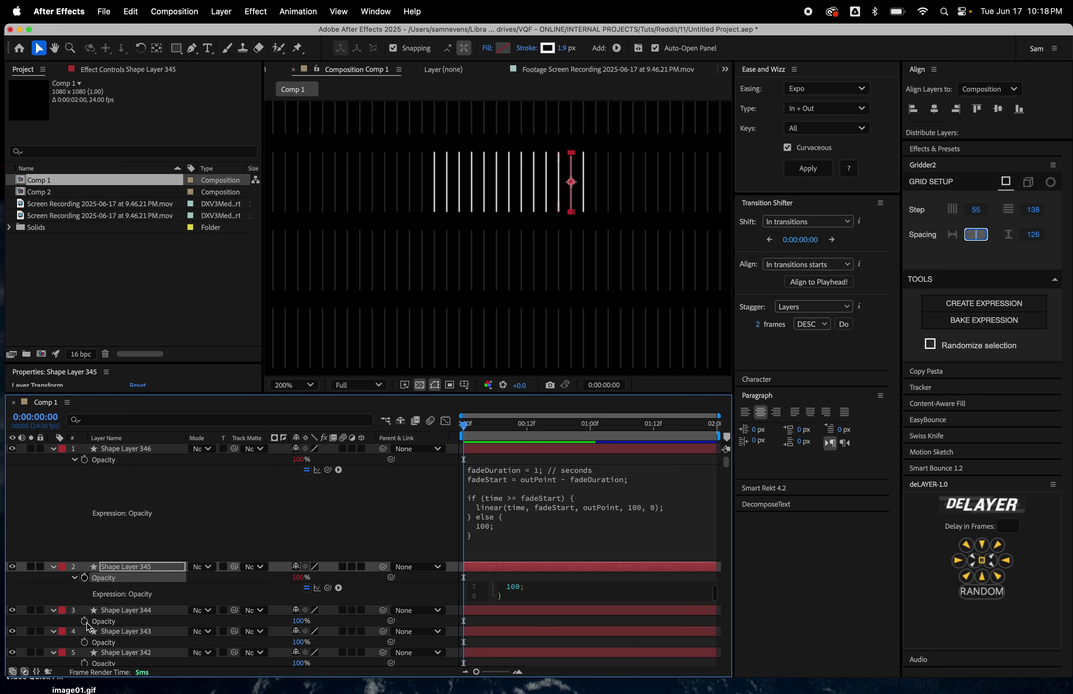
left_click(85, 623)
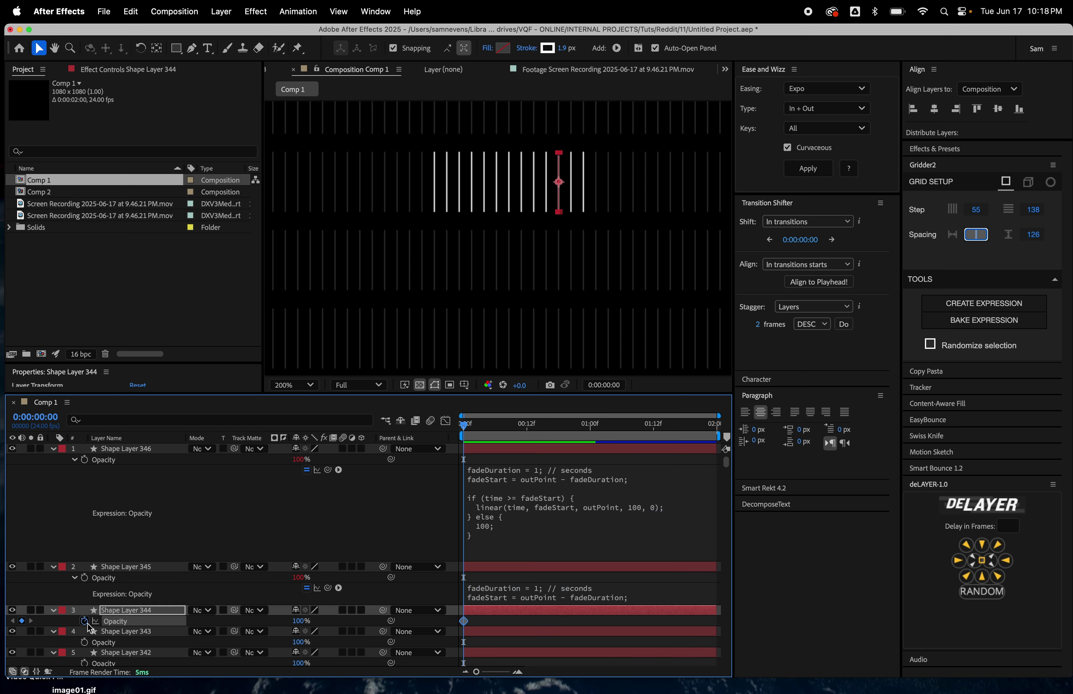
key("cmd+v")
Paste the fade-out expression into the opacity of Shape Layers 340, 341, 342 and 343.
scroll(106, 625, "down", 3)
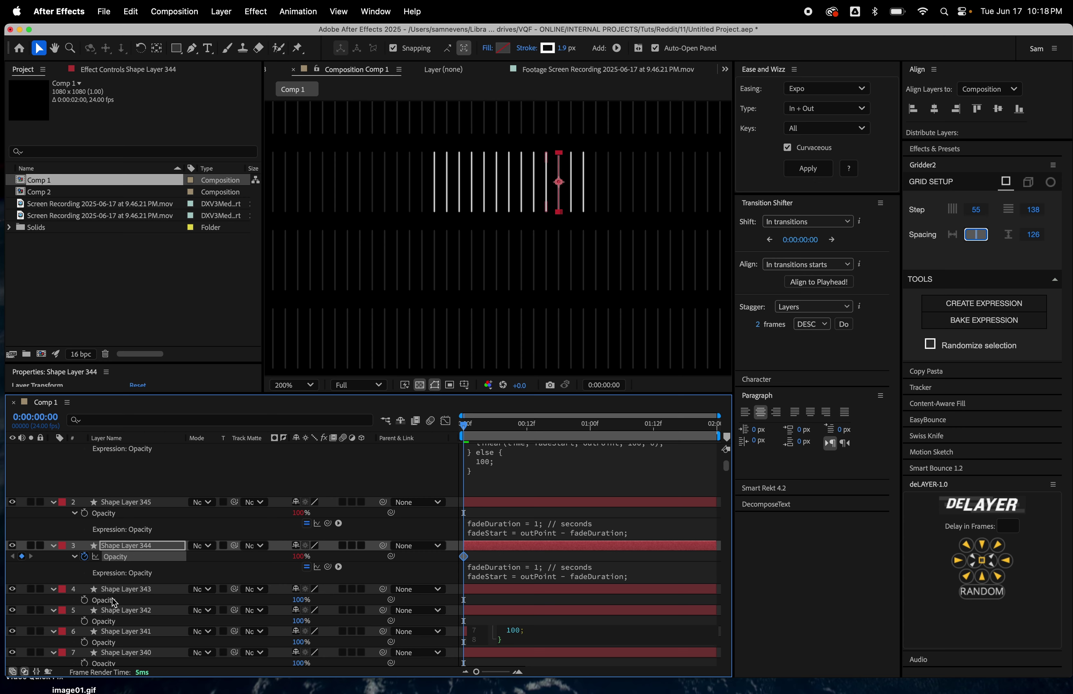
left_click(114, 602)
scroll(114, 602, "down", 3)
left_click(88, 591)
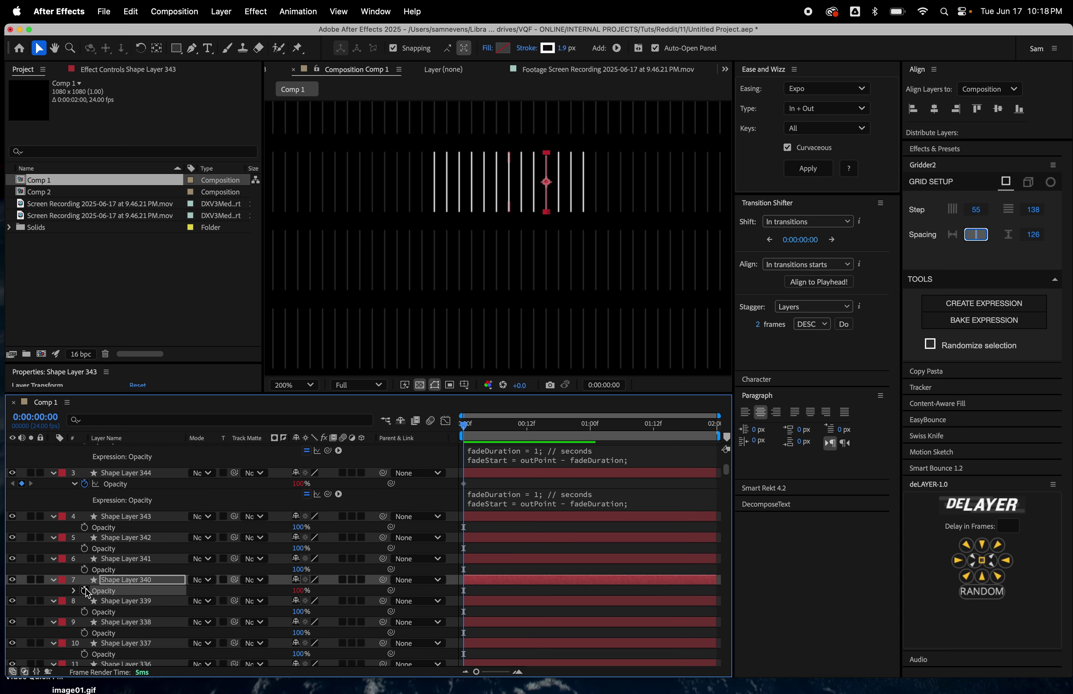
key("super+v")
left_click(86, 568)
key("super+v")
left_click(86, 547)
key("super+v")
left_click(86, 527, "alt")
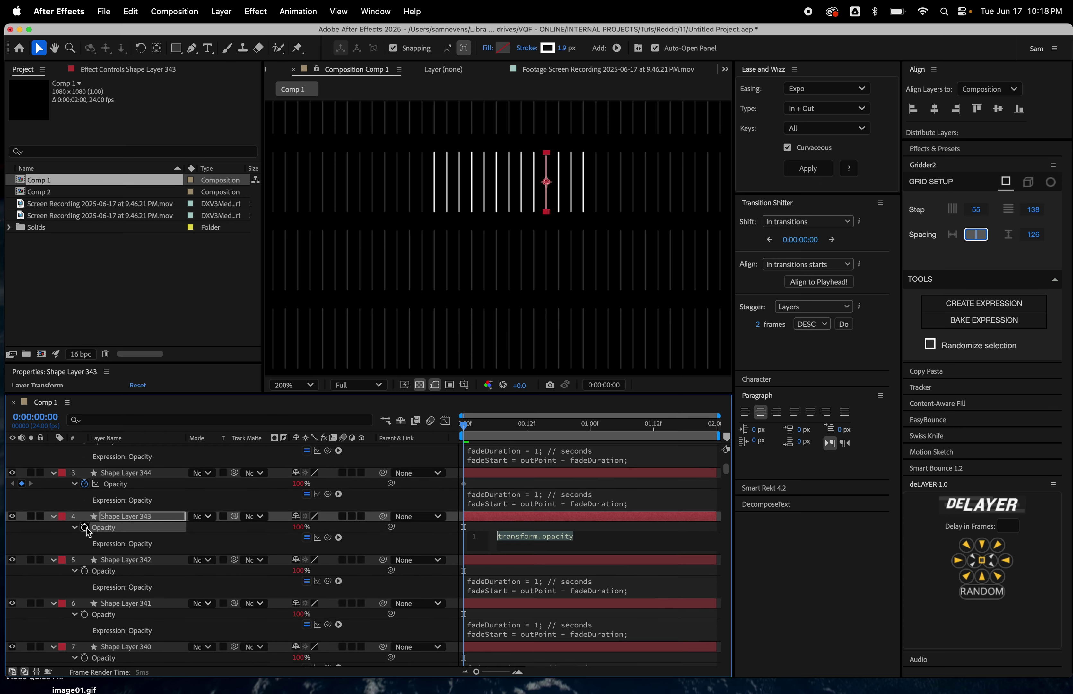
key("super+v")
Paste the fade-out expression into the opacity of the remaining red layers, Shape Layers 334 through 339.
scroll(122, 564, "down", 8)
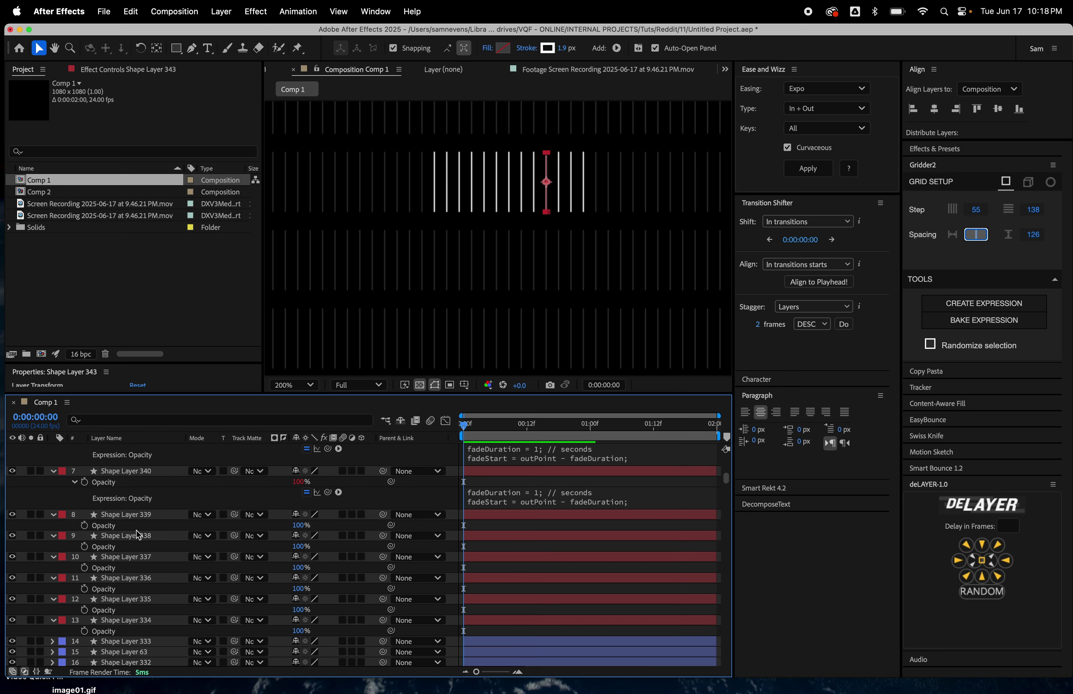
left_click(86, 631)
key("super+v")
left_click(85, 609)
key("super+v")
left_click(86, 588)
key("super+v")
left_click(86, 567)
key("super+v")
left_click(86, 546)
key("super+v")
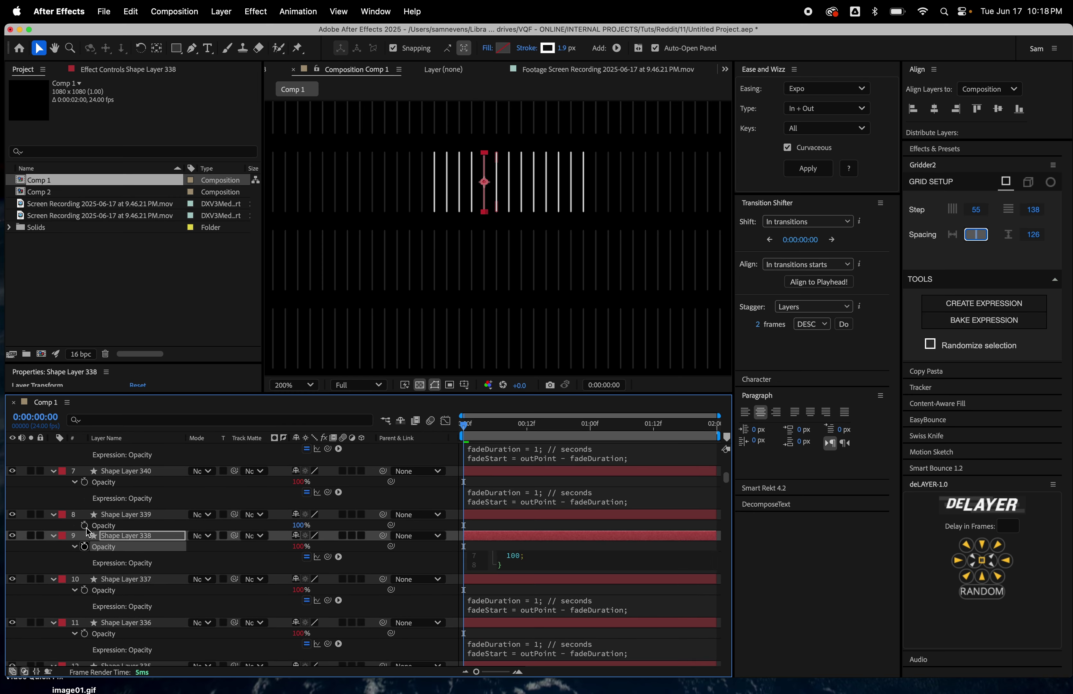
left_click(85, 525, "alt")
type("fadeDuration = 1; // seconds\\nfadeStart = outPoint - fadeDuration;")
Trim the out points of all thirteen red line layers at 0:00:00:20.
mouse_move(464, 423)
left_mouse_down()
mouse_move(564, 428)
mouse_move(572, 474)
left_mouse_up()
left_click(572, 646)
scroll(572, 645, "down", 5)
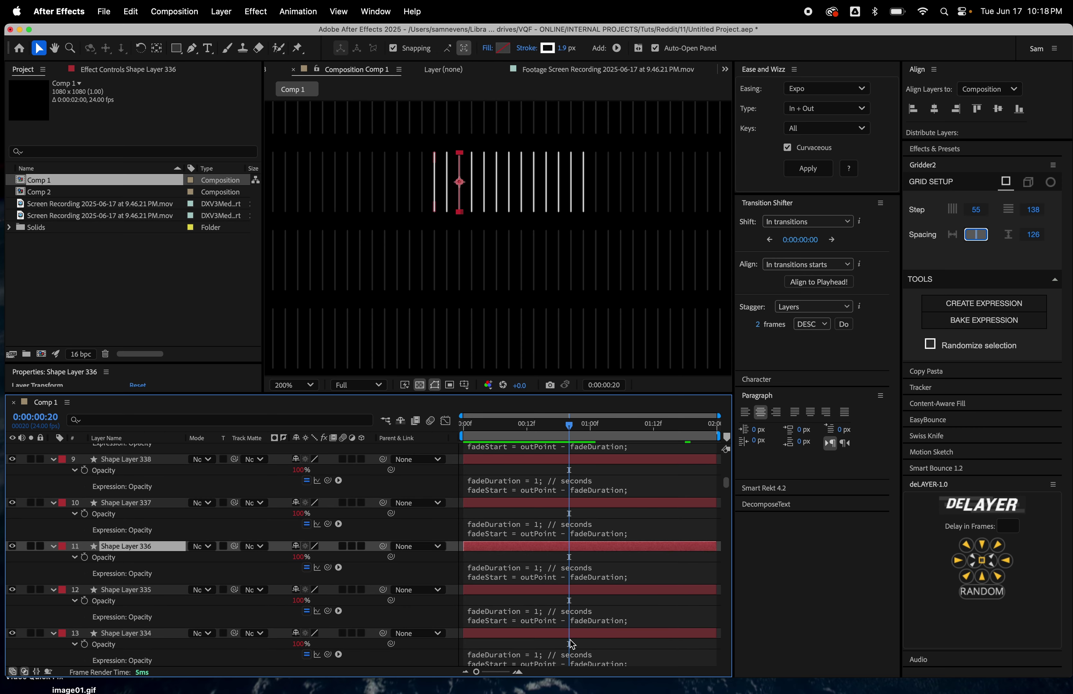
scroll(570, 640, "down", 7)
left_click(573, 490)
scroll(573, 490, "up", 20)
left_click(576, 446, "shift")
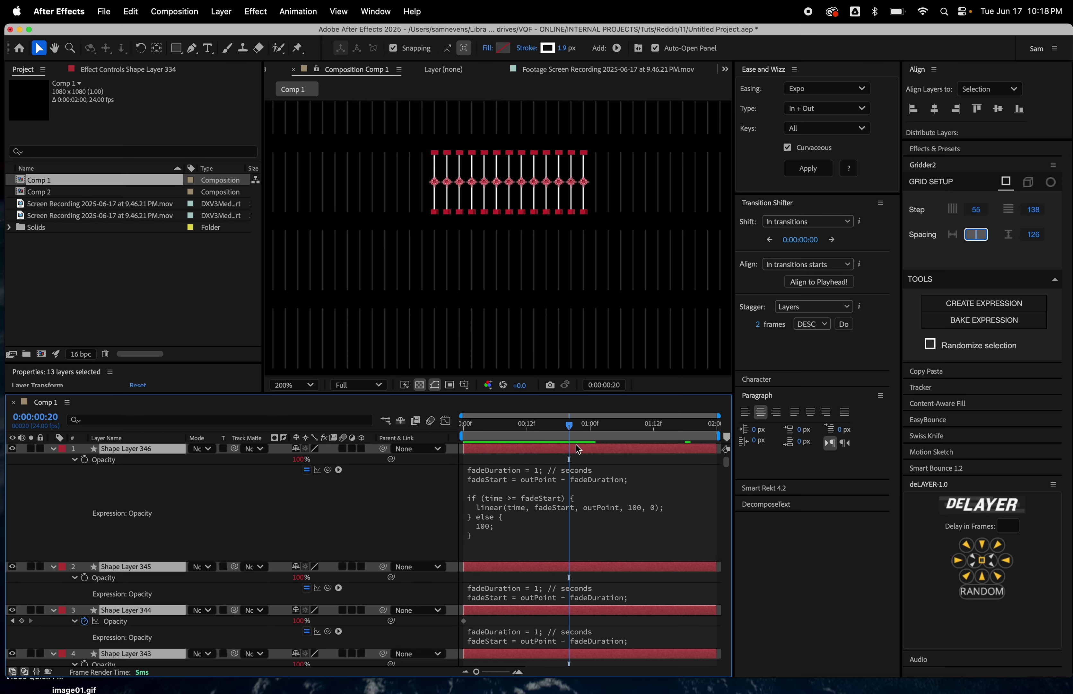
key("alt+bracketright")
Preview the fade-out from the start of the composition, and undo the trimming of the red layers.
key("Home")
key("space")
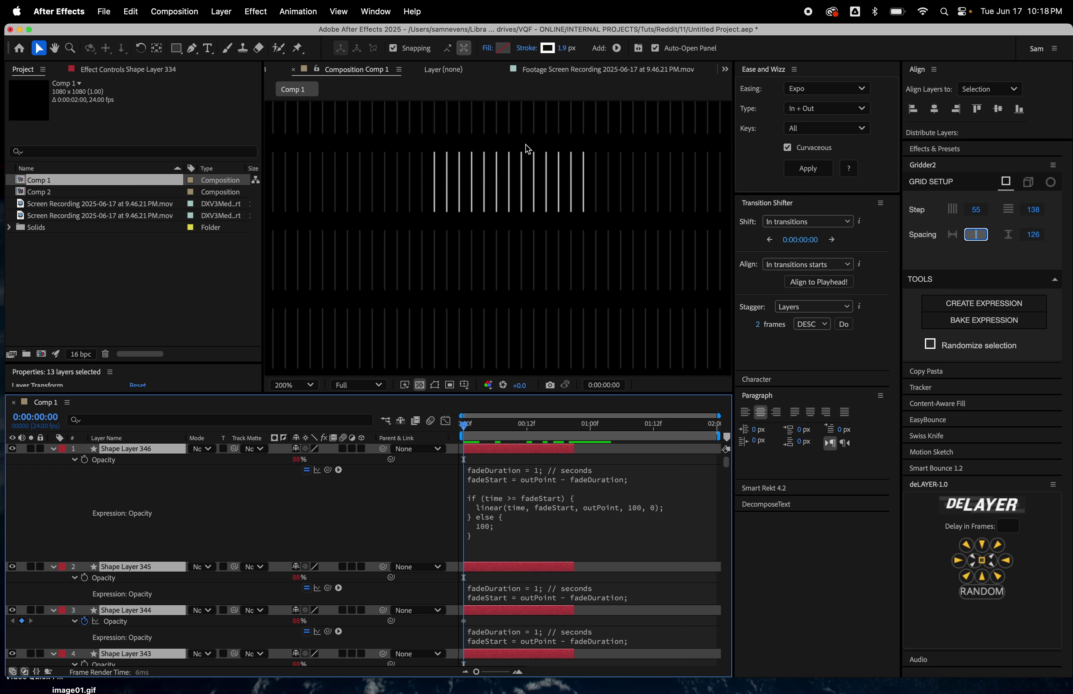
key("space")
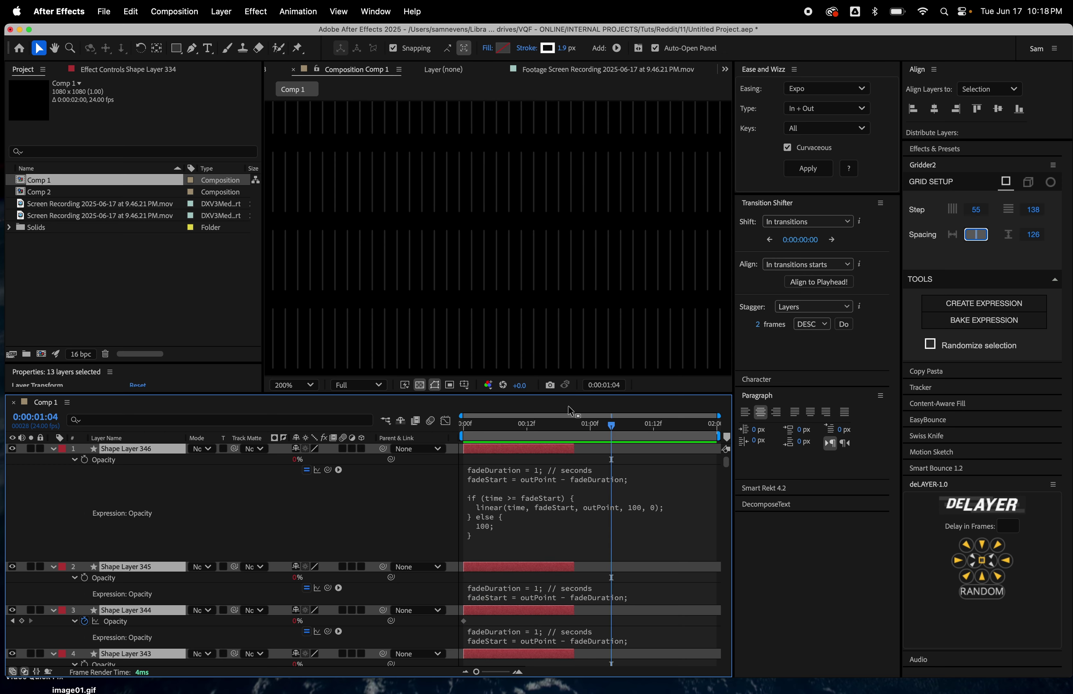
key("ctrl+z")
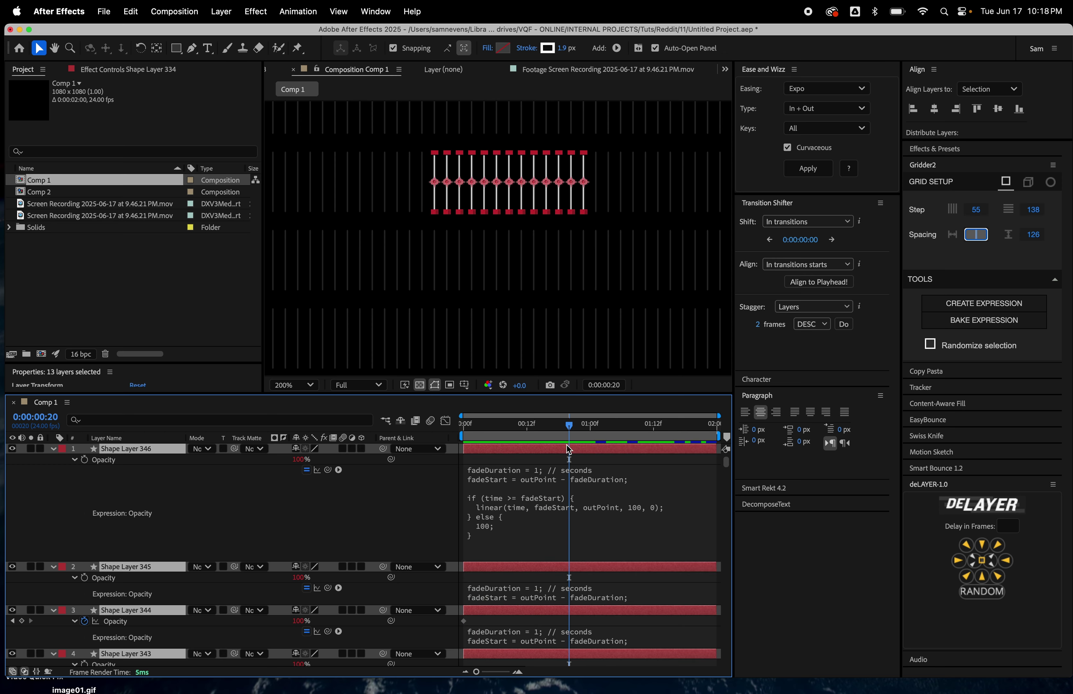
Reveal the Scale property on all layers in place of their opacity expressions.
key("ctrl+a")
key("s")
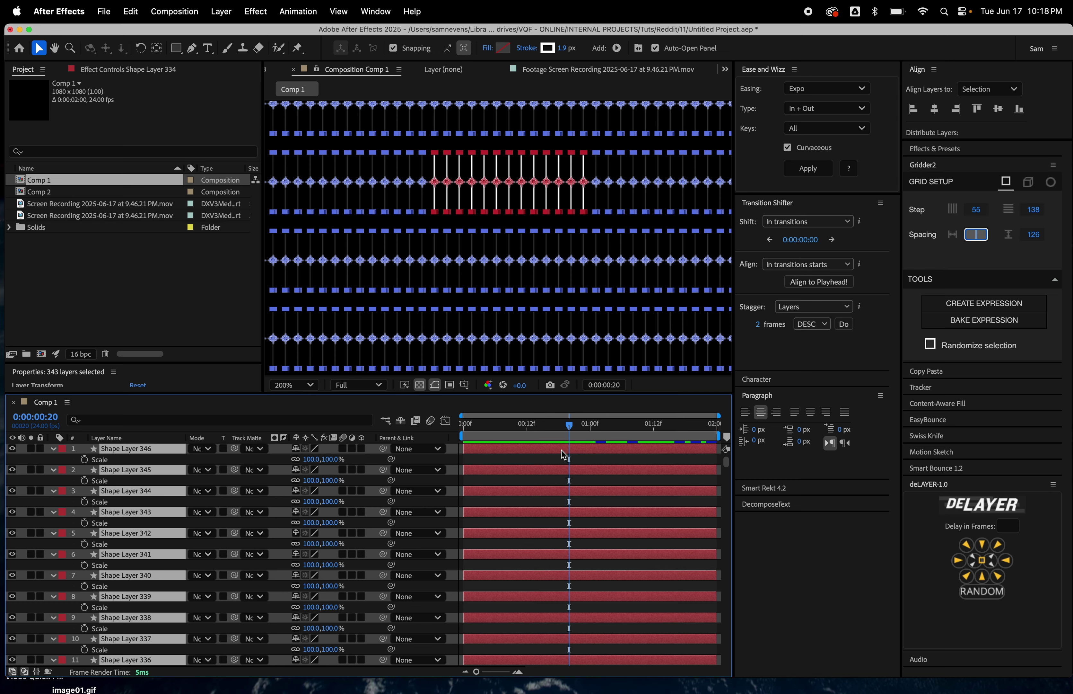
key("s")
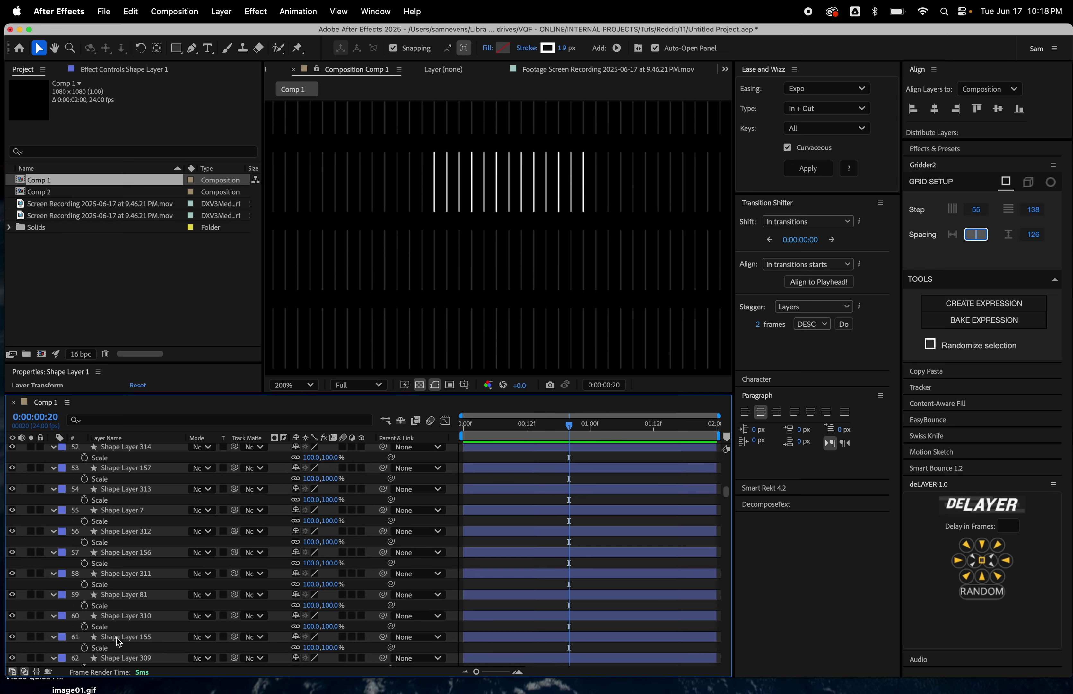
Pre-compose all blue line layers from Shape Layer 333 down to Shape Layer 1 as Pre-comp 1, moving all attributes into it.
scroll(117, 641, "up", 10)
scroll(113, 651, "down", 5)
scroll(114, 651, "down", 3)
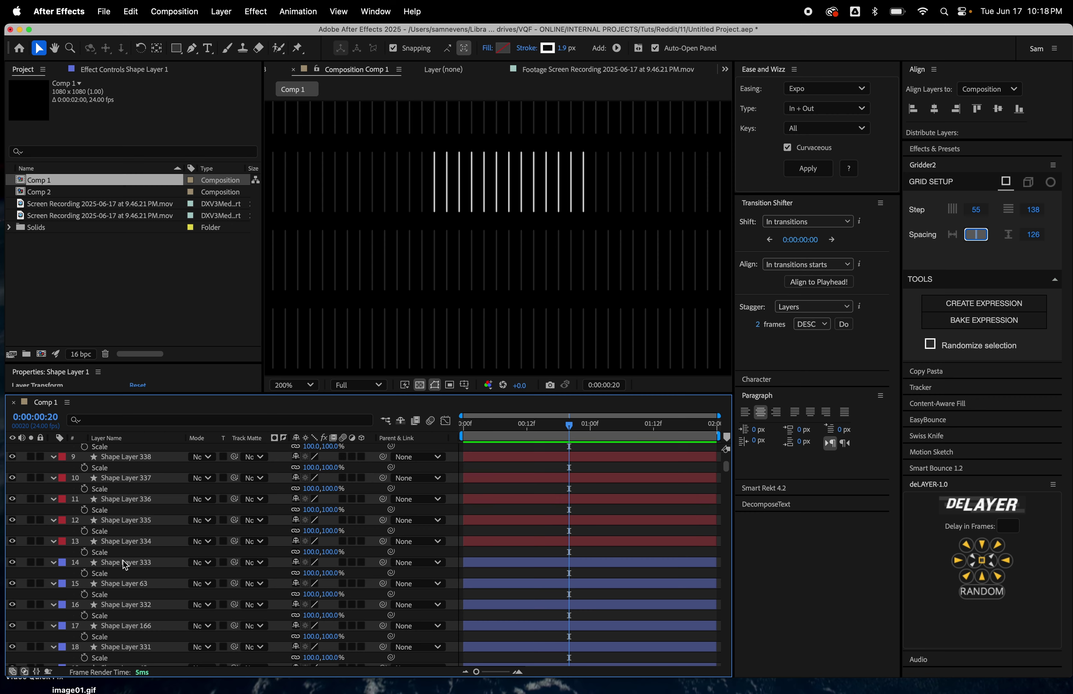
left_click(125, 565, "shift")
right_click(129, 568)
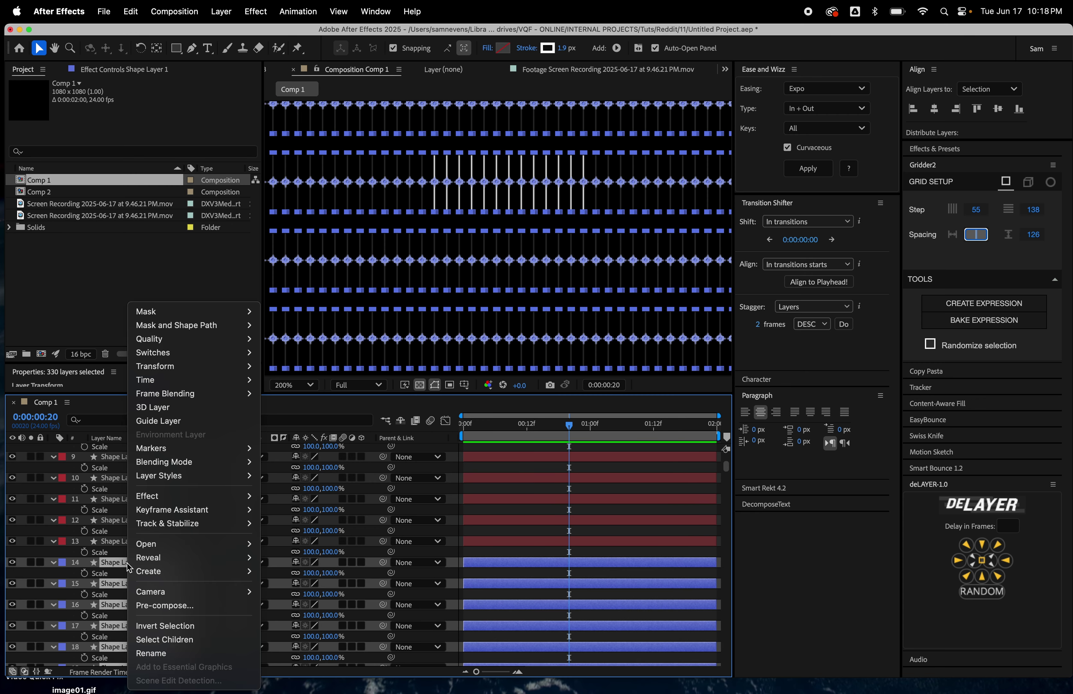
left_click(220, 608)
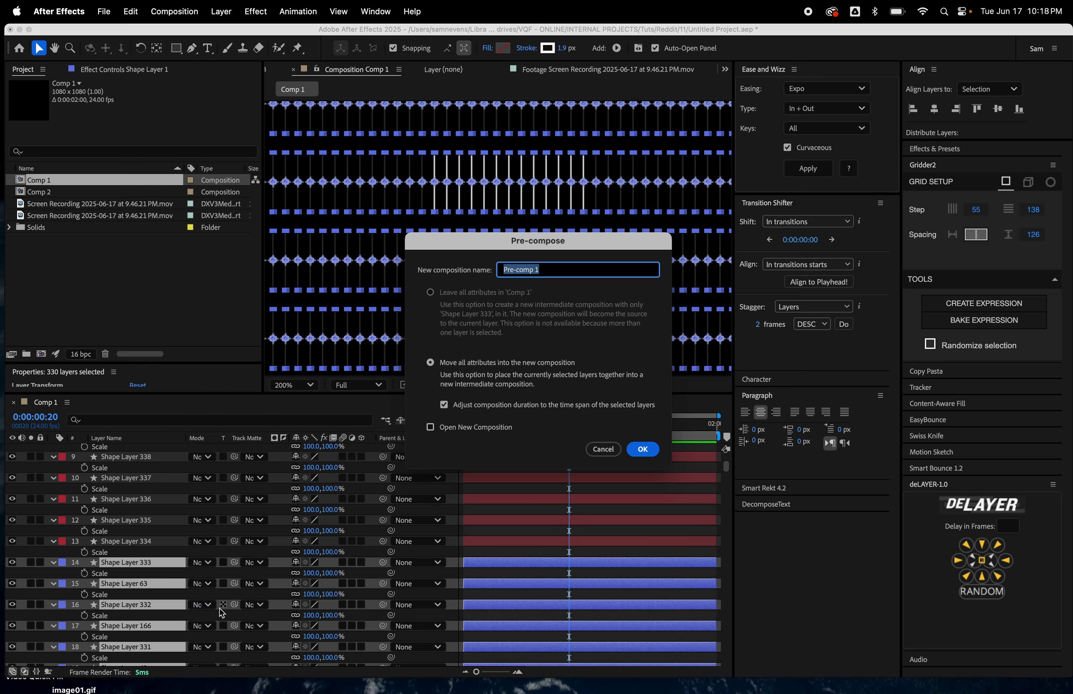
key("Return")
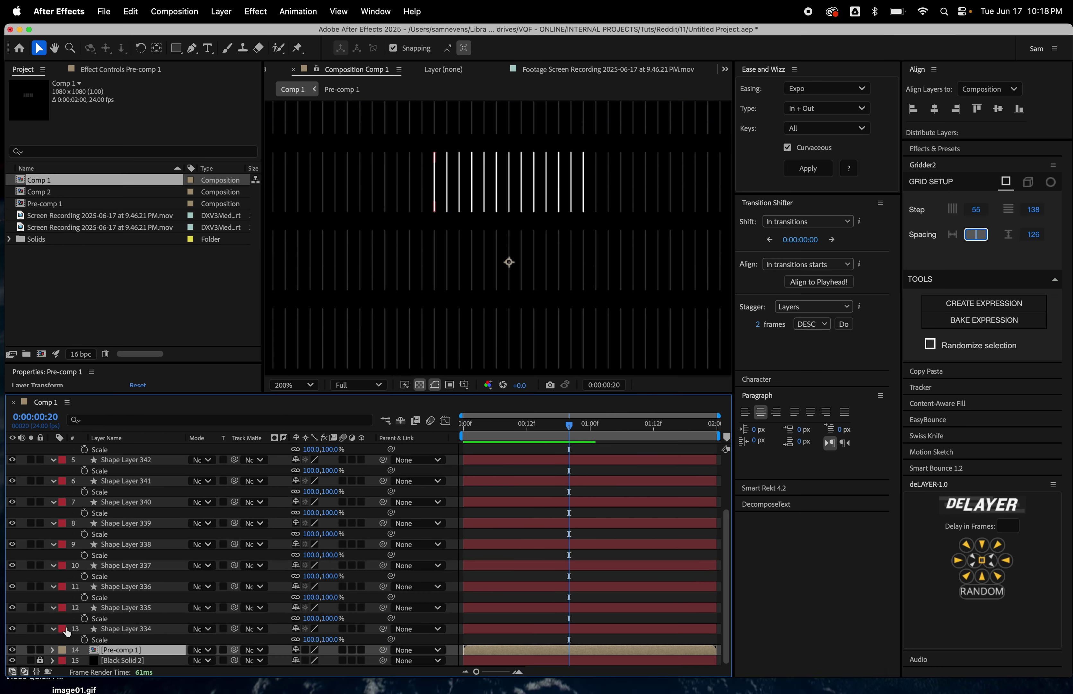
Set Pre-comp 1 as the track matte for Shape Layers 334 through 346, and make the Pre-comp 1 layer visible again.
left_click(116, 629)
scroll(117, 496, "up", 5)
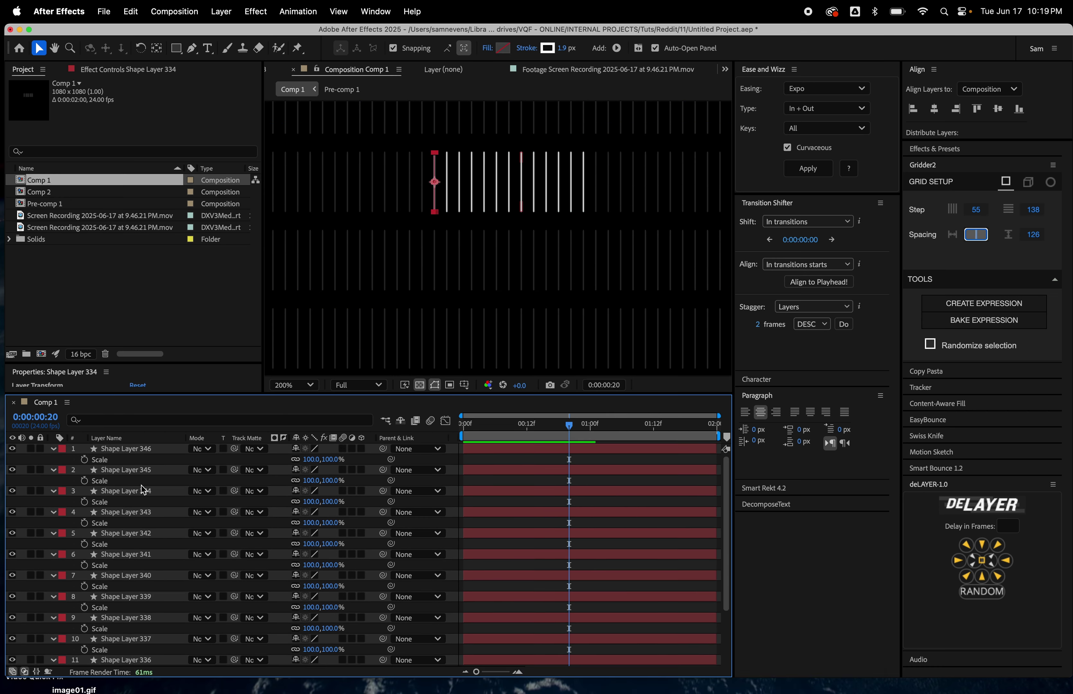
left_click(117, 449, "shift")
left_click(53, 449)
left_click_drag(235, 575, 126, 588)
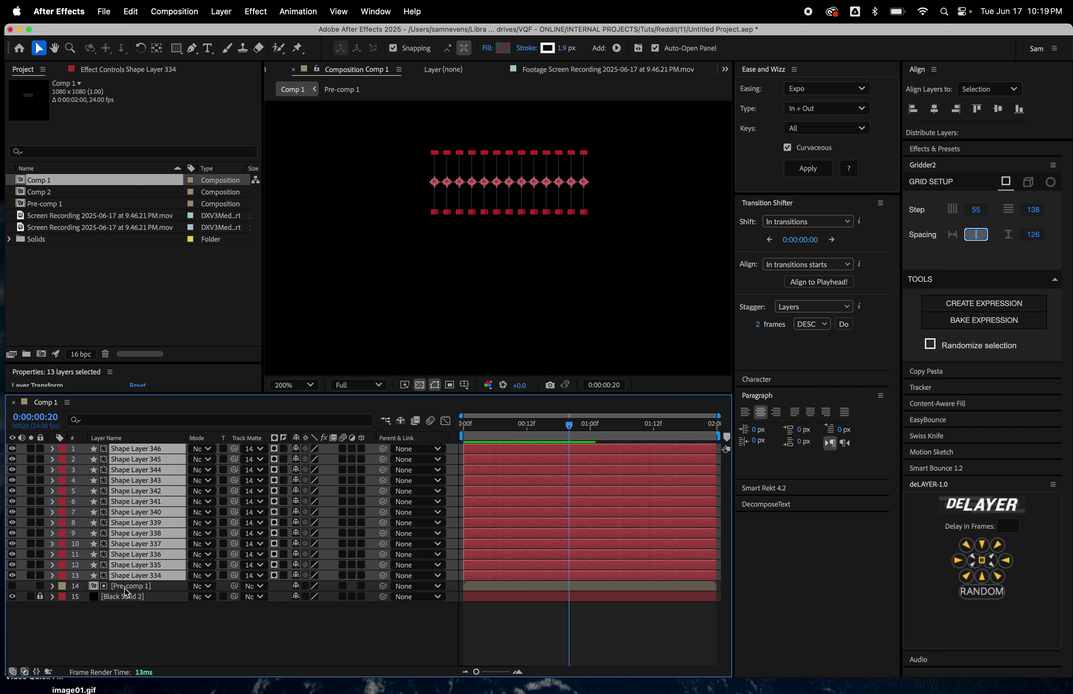
left_click(125, 587)
left_click(13, 587)
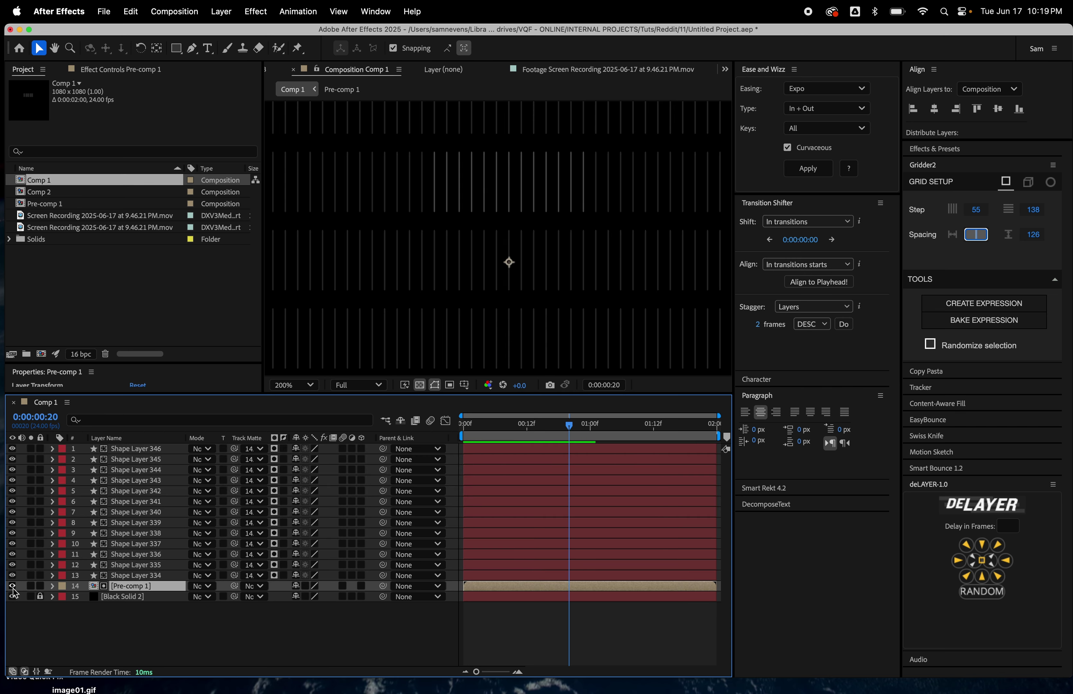
Move the thirteen red line layers down until they straddle the next row of grid lines, to test the matte.
left_click(135, 576)
left_click(129, 451, "shift")
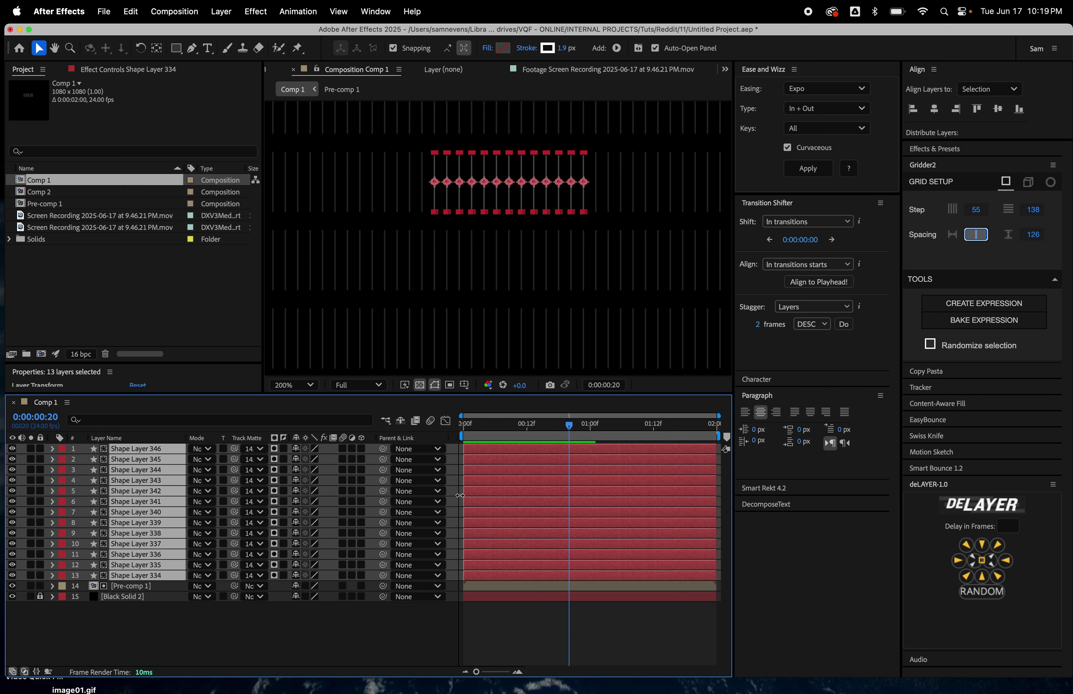
key("shift+Down")
key("shift+Down")
key("shift+Down")
key("shift+Down")
key("shift+Down")
key("shift+Down")
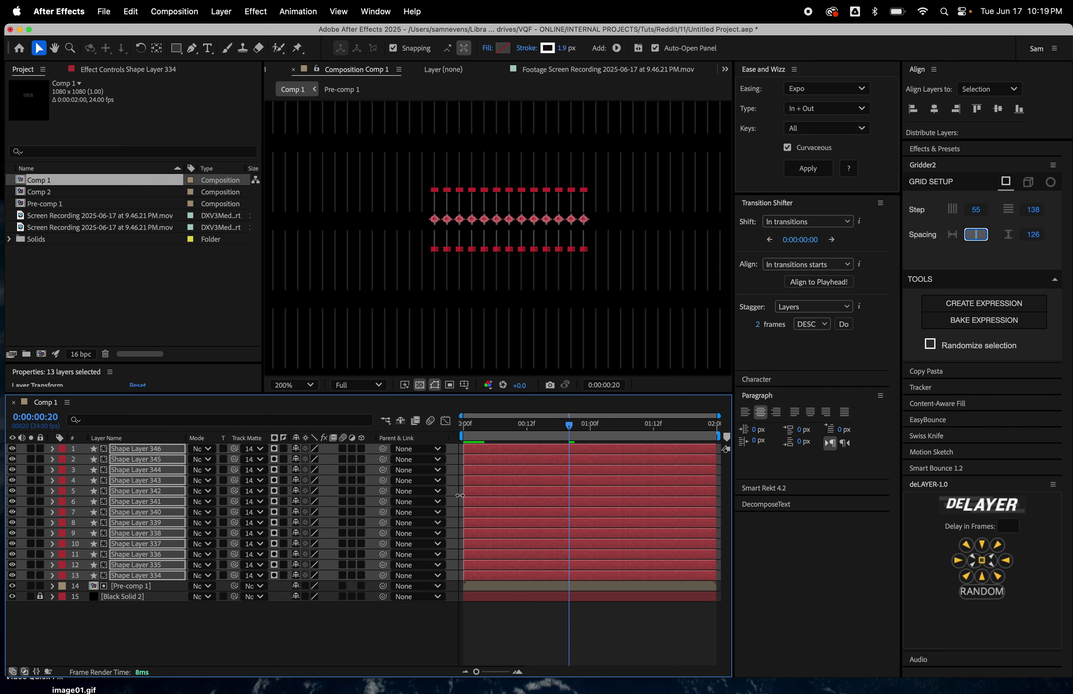
left_click(570, 617)
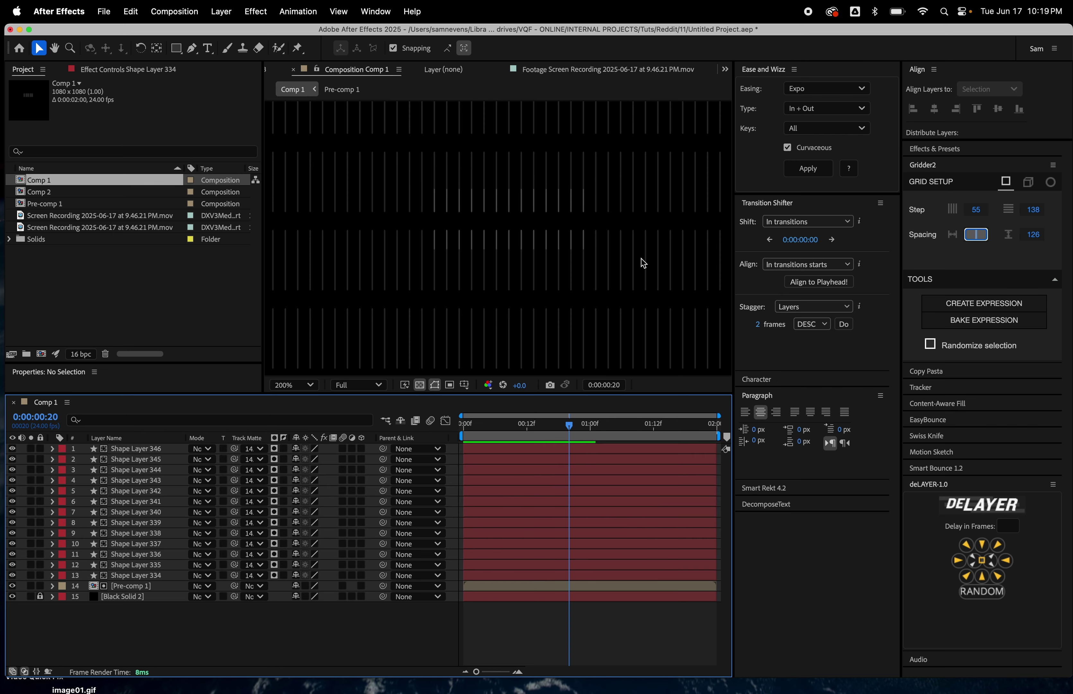
Undo the downward move of the thirteen red line layers.
key("super+z")
key("super+z")
key("super+z")
key("super+z")
key("super+z")
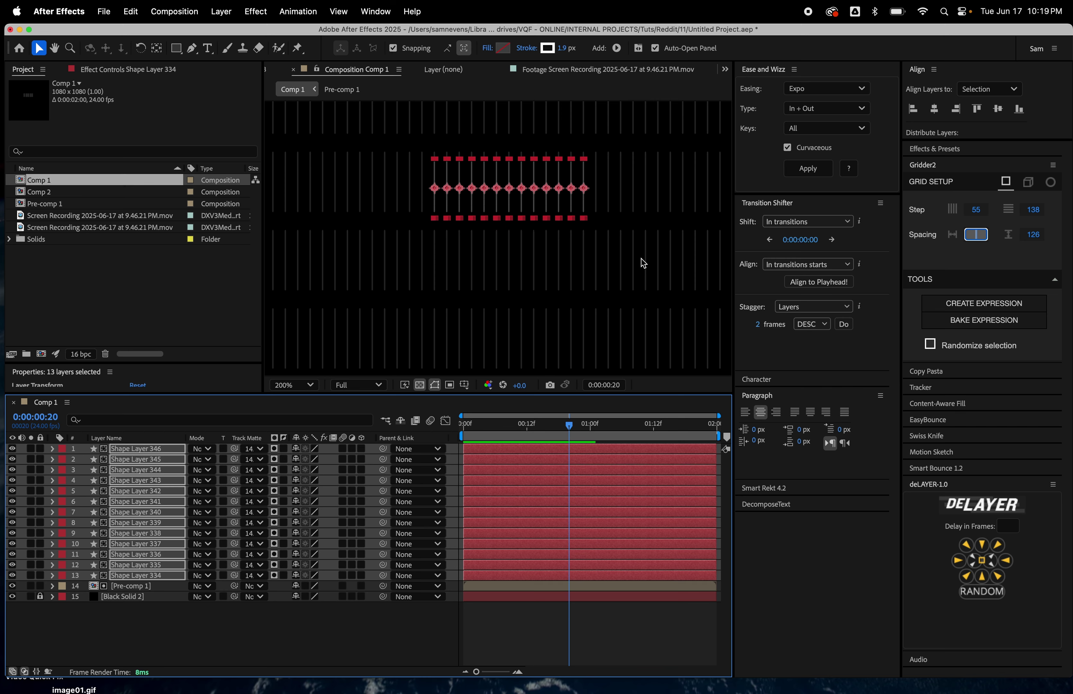
key("super+z")
From the start of the composition, stagger Shape Layers 334 through 346 by 2 frames in ascending order with Transition Shifter.
left_click(539, 597)
left_click_drag(505, 432, 464, 431)
left_click(499, 452)
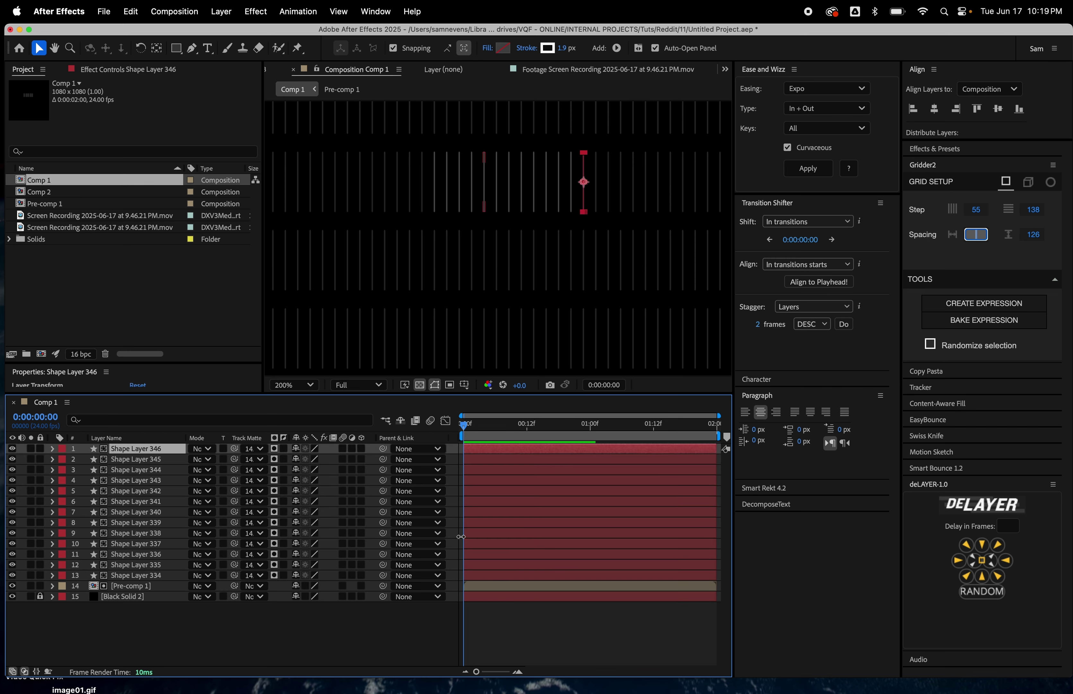
left_click(128, 576)
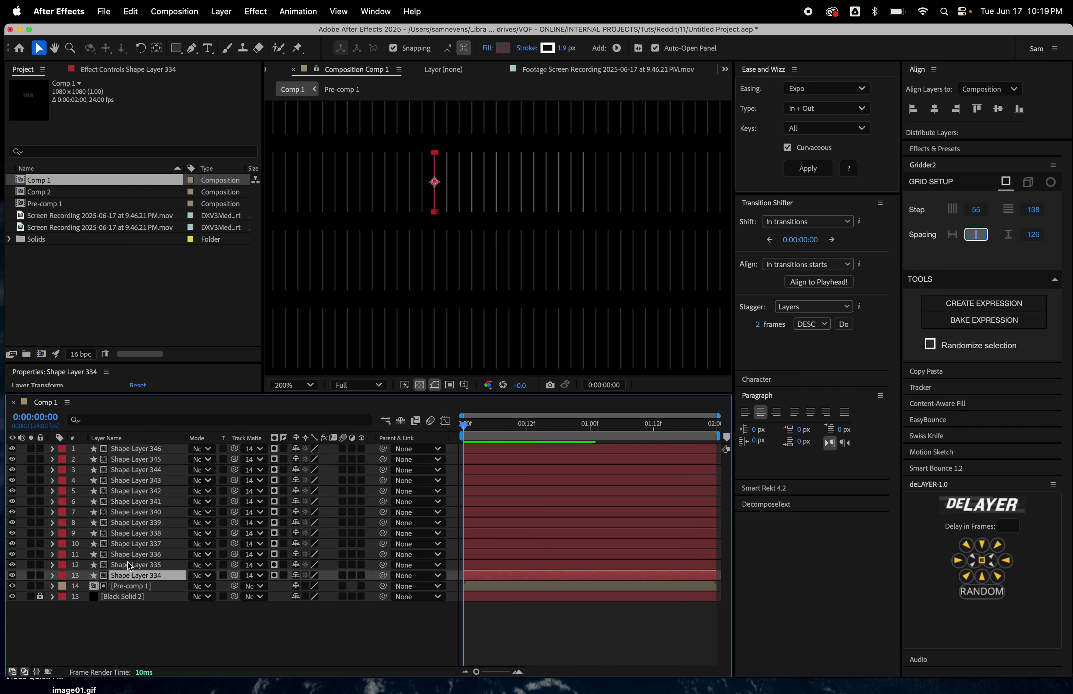
left_click(141, 448, "shift")
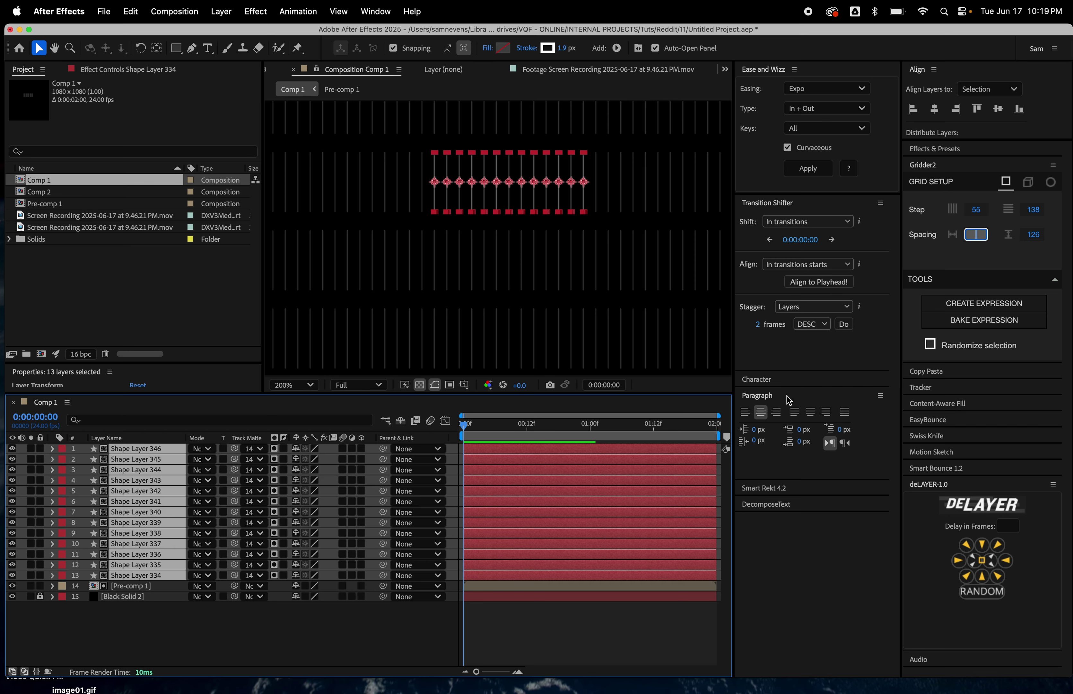
left_click(809, 325)
left_click(817, 338)
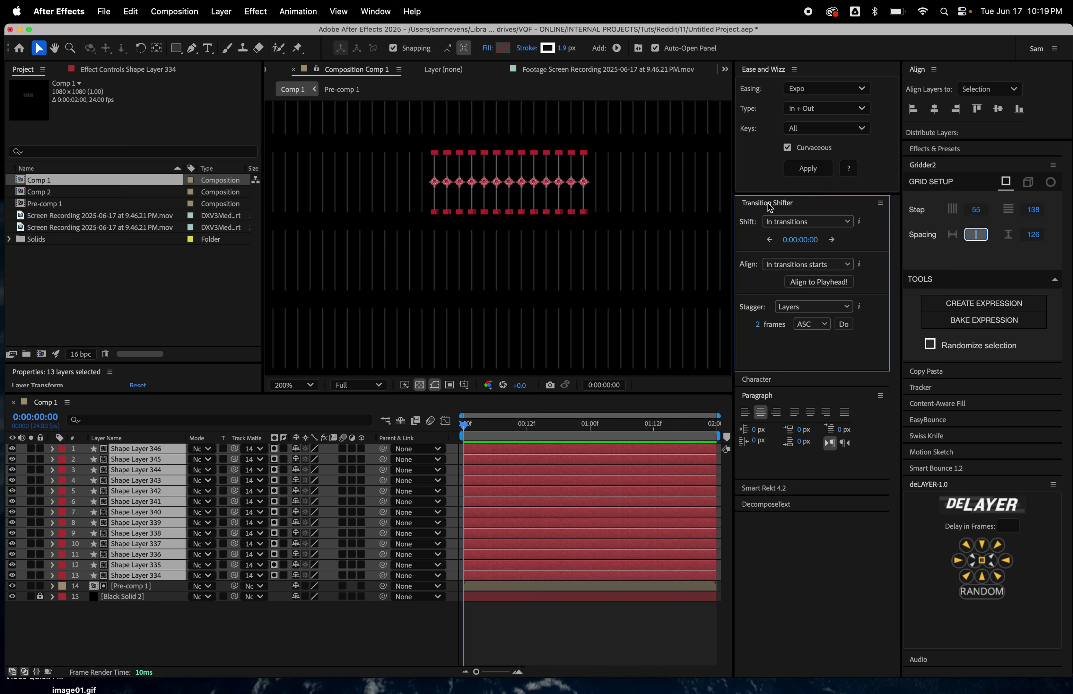
left_click(843, 325)
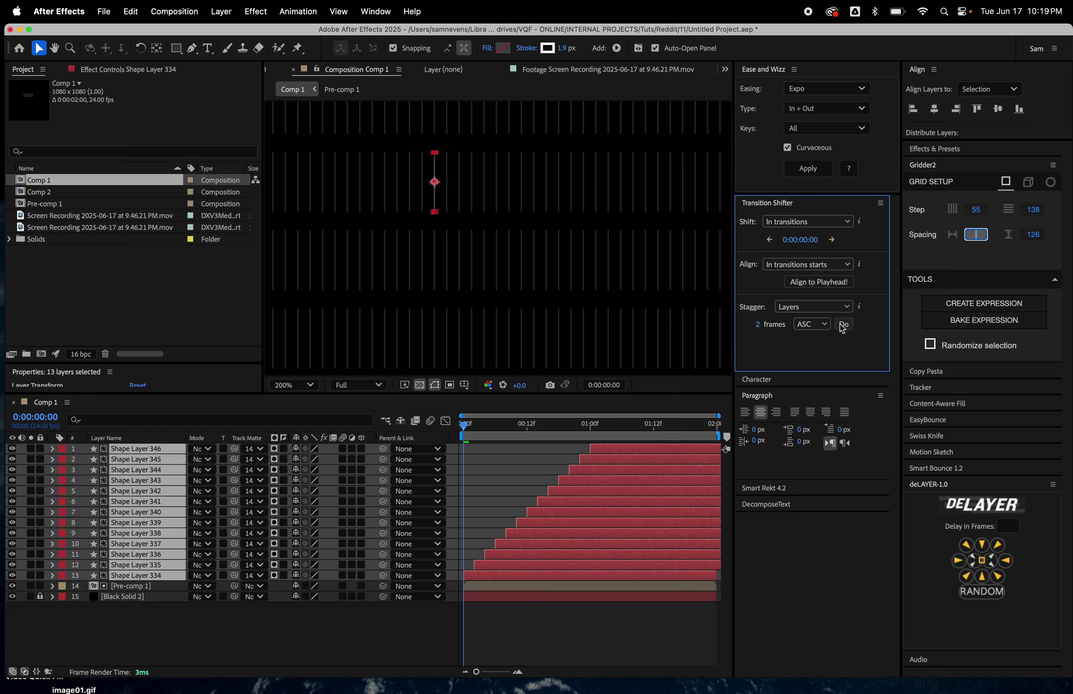
Preview the staggered lines, and undo and redo the stagger to compare the layer timing.
left_click(376, 12)
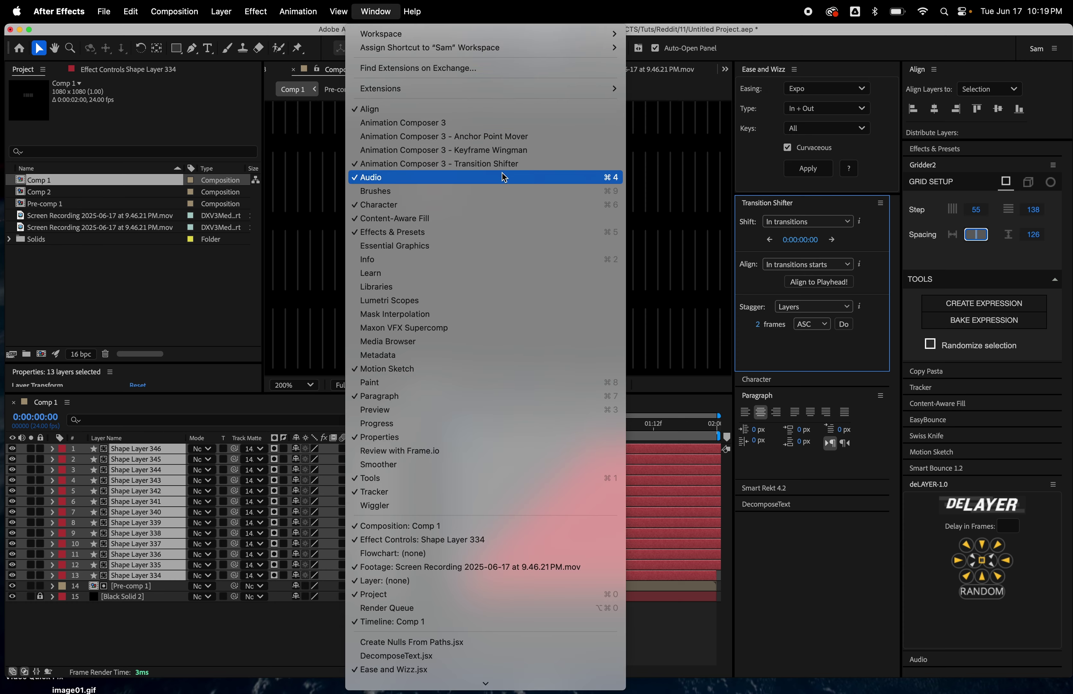
left_click(669, 551)
left_click(517, 455)
key("space")
key("space")
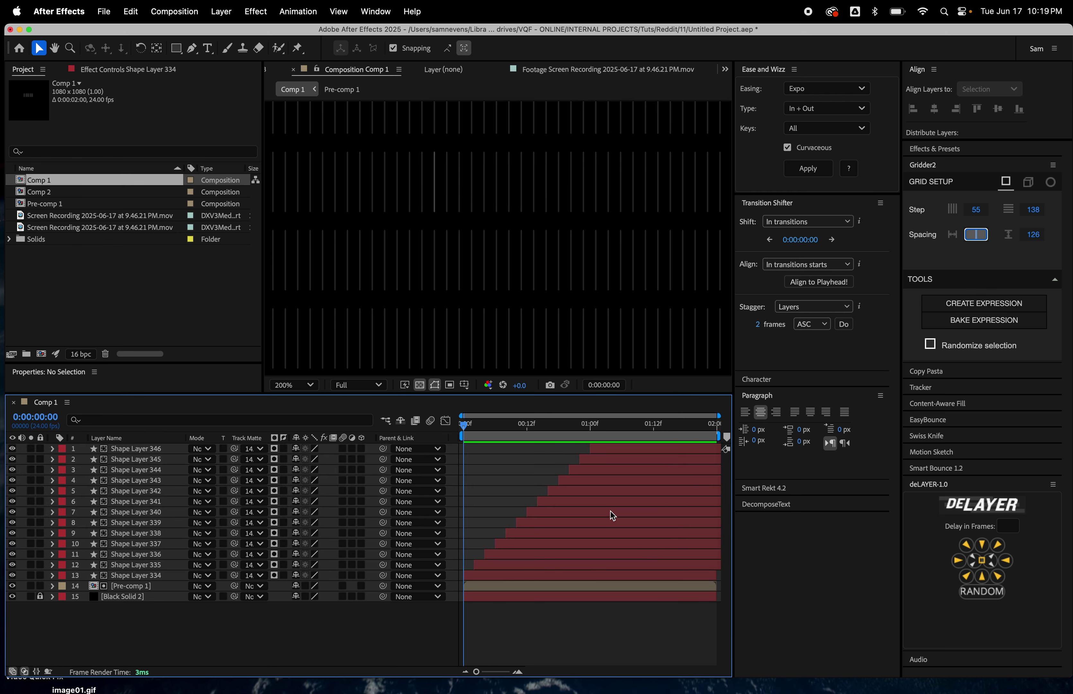
key("super+z")
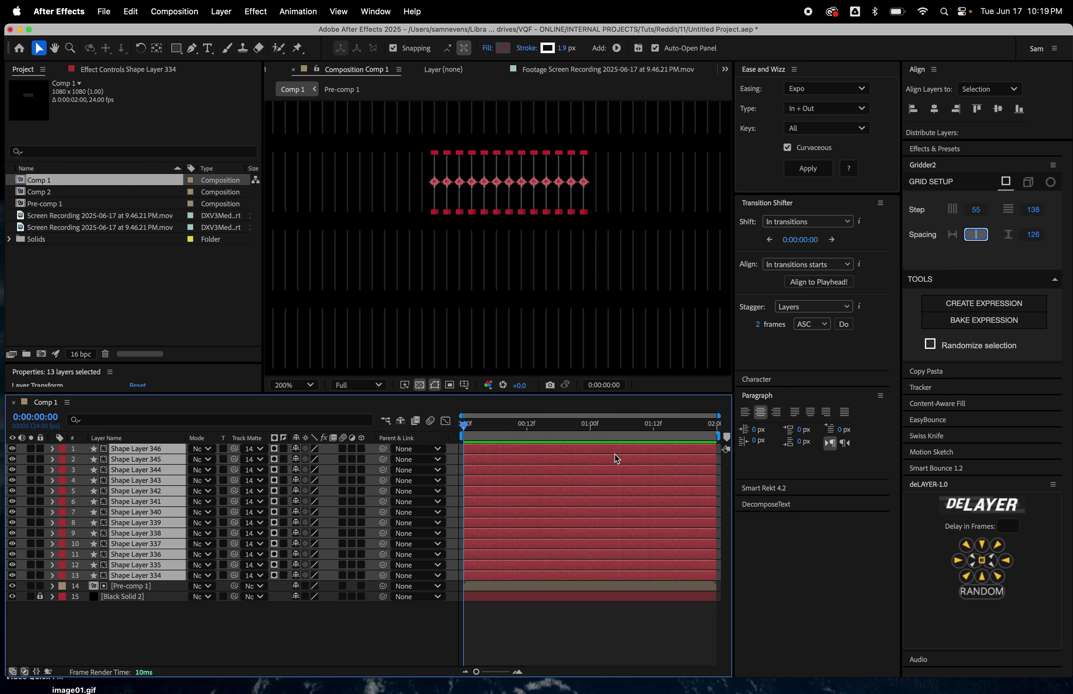
key("super+shift+z")
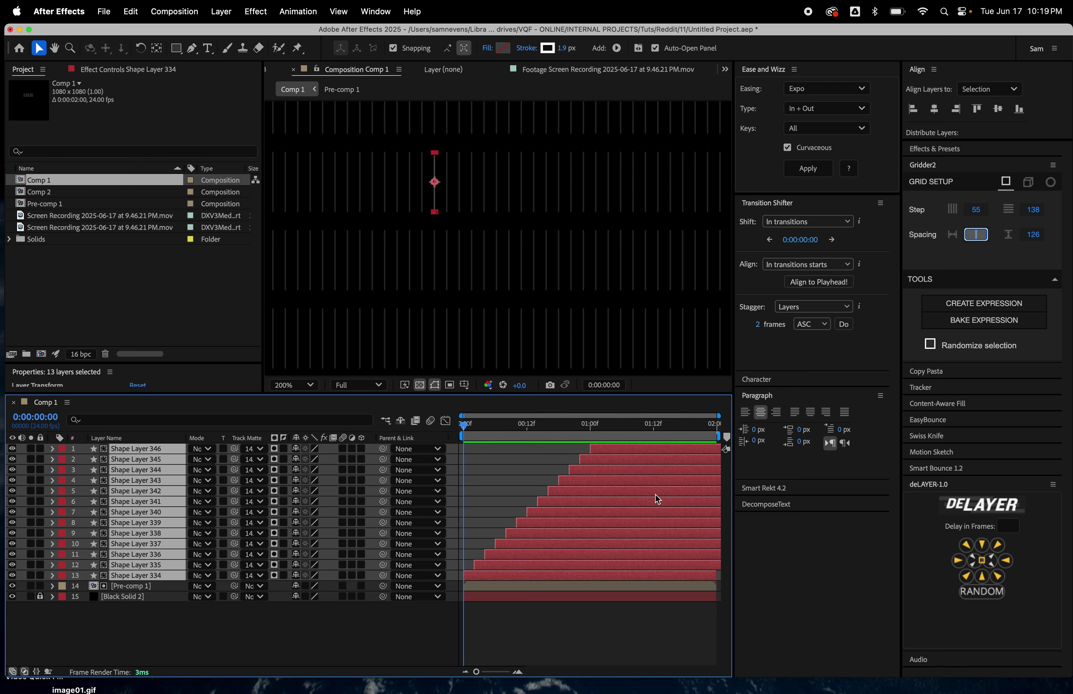
Set the duration of Comp 1 to 0:00:42:00.
key("super+k")
left_click(467, 436)
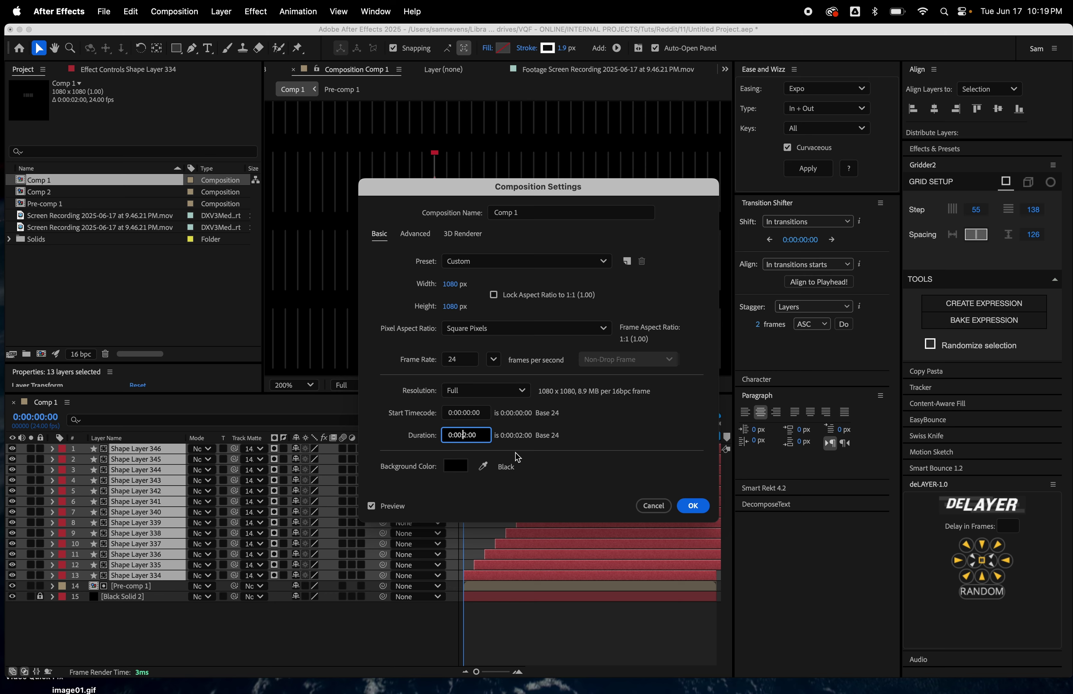
type("4")
key("Return")
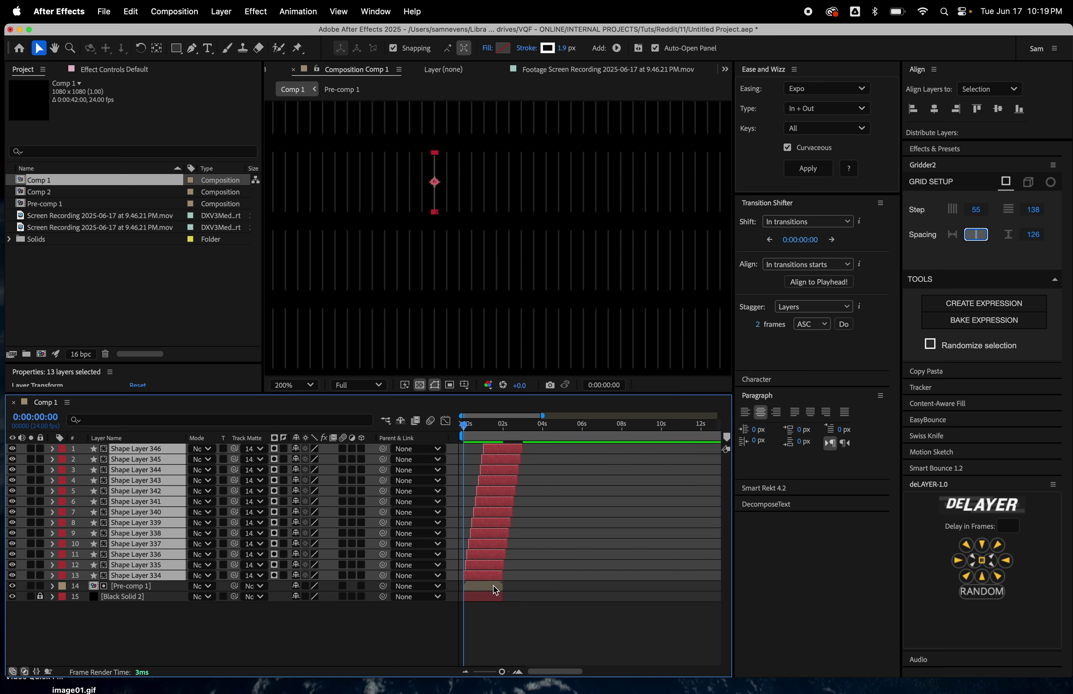
left_click(501, 597)
key("=")
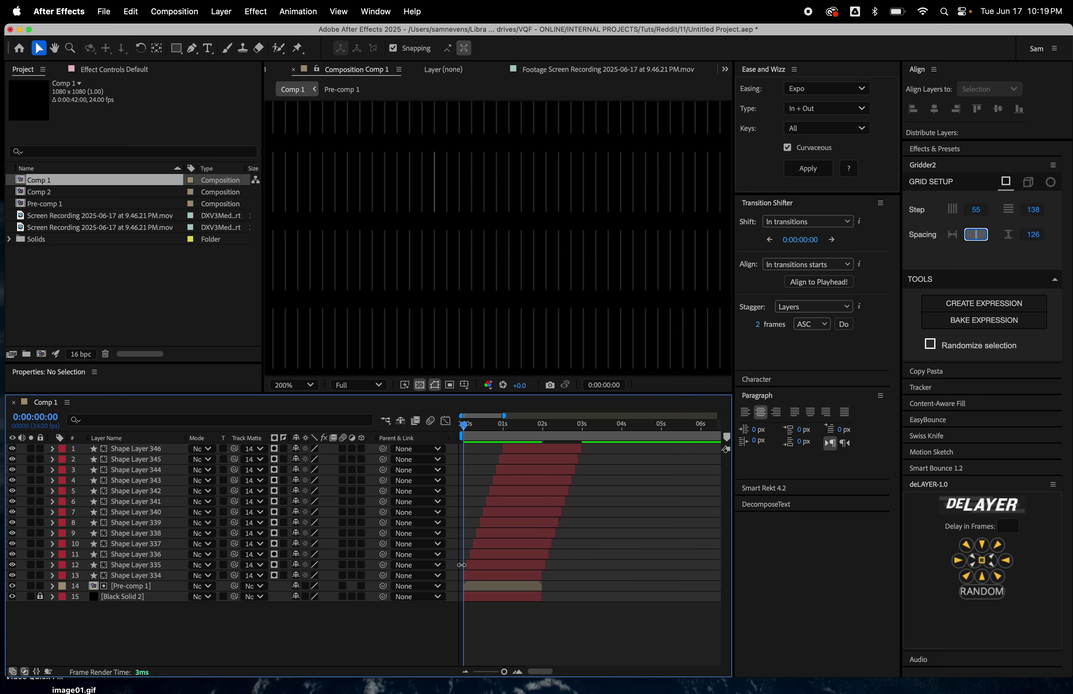
Trim the out points of the thirteen red line layers slightly earlier, and preview their fade-out.
left_click(521, 575)
left_click(571, 456, "shift")
key("space")
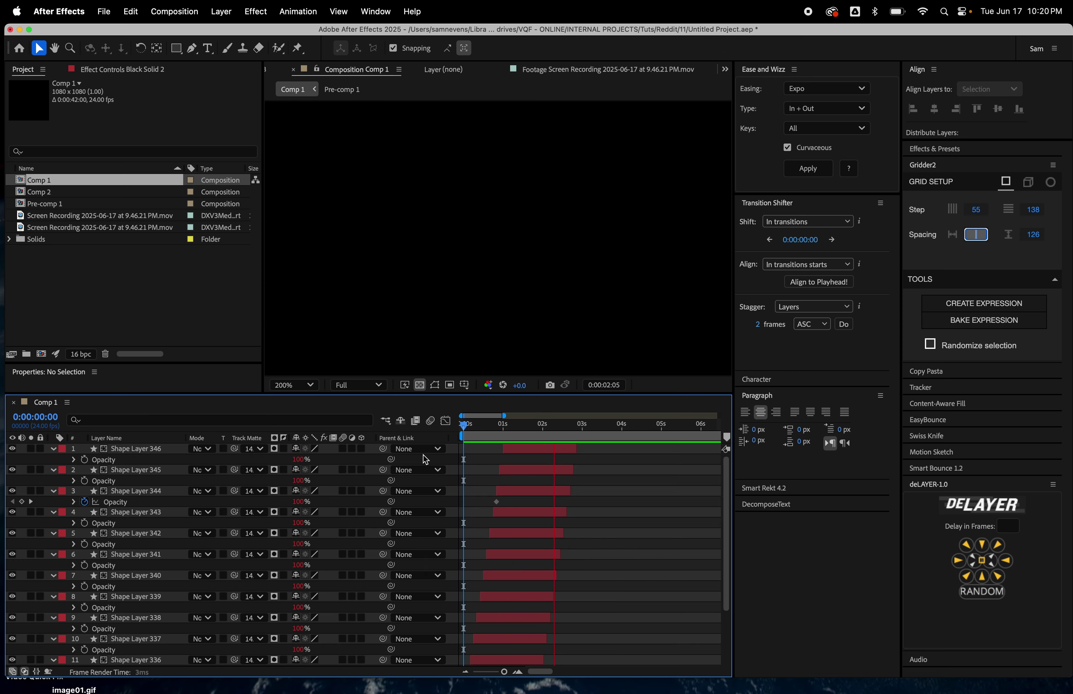
key("space")
Open Pre-comp 1 to inspect the length of its line layers, and return to Comp 1.
scroll(552, 567, "down", 4)
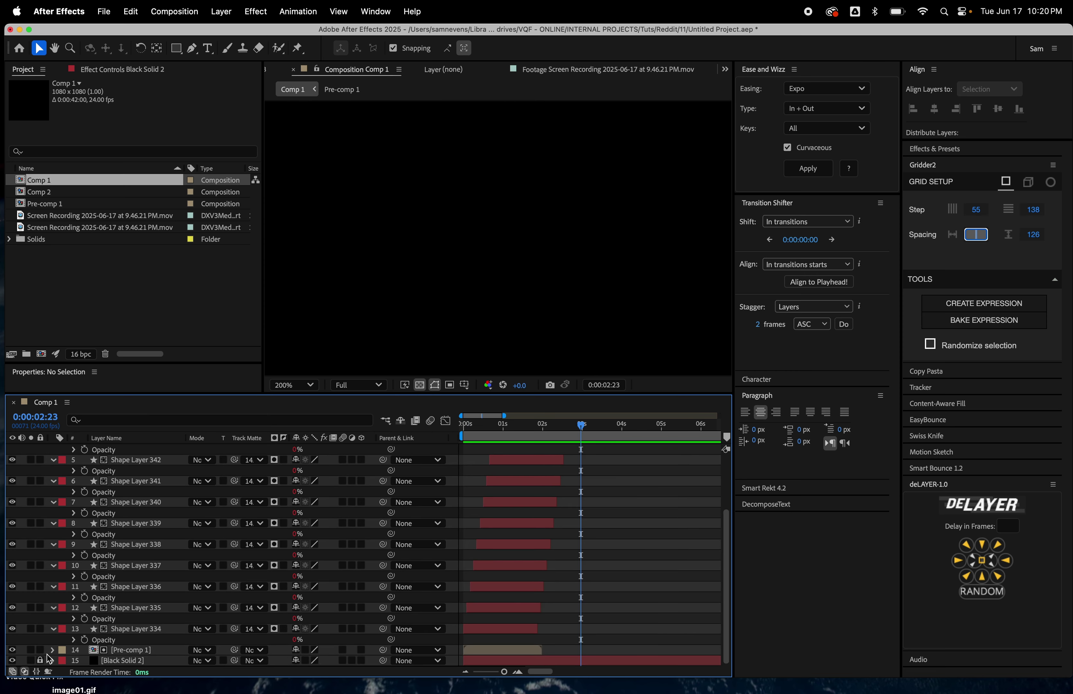
left_click(125, 650)
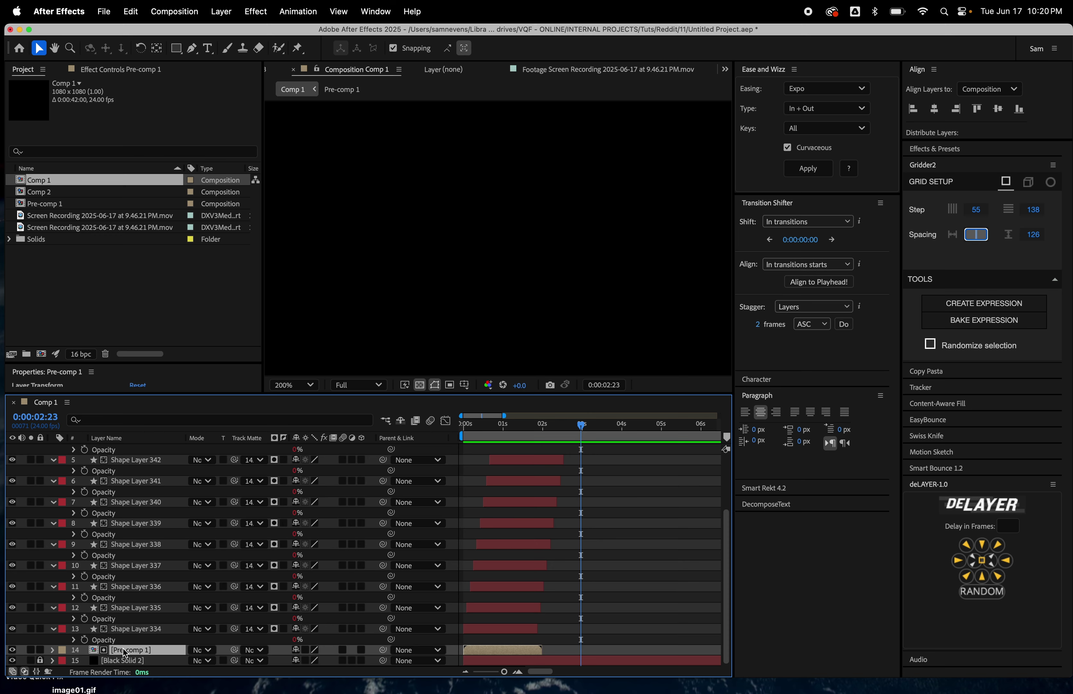
double_click(125, 651)
left_click(598, 524)
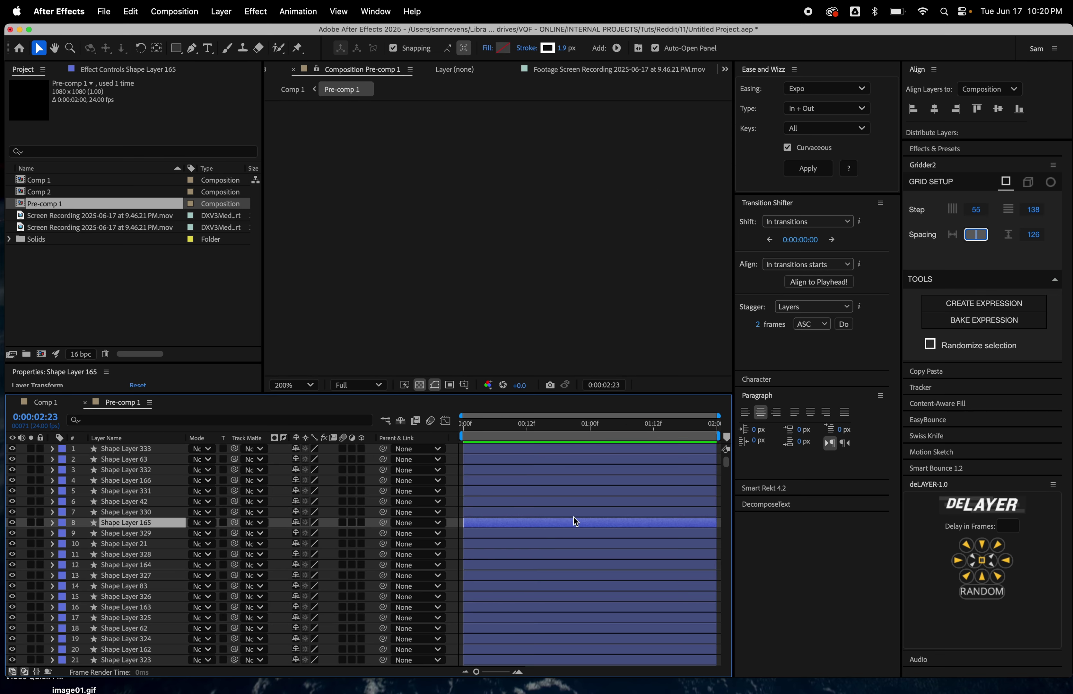
left_click(51, 402)
Freeze the Pre-comp 1 layer on its frame at 0:00:00:00 so that it spans the composition.
left_click(479, 431)
key("Home")
left_click(221, 11)
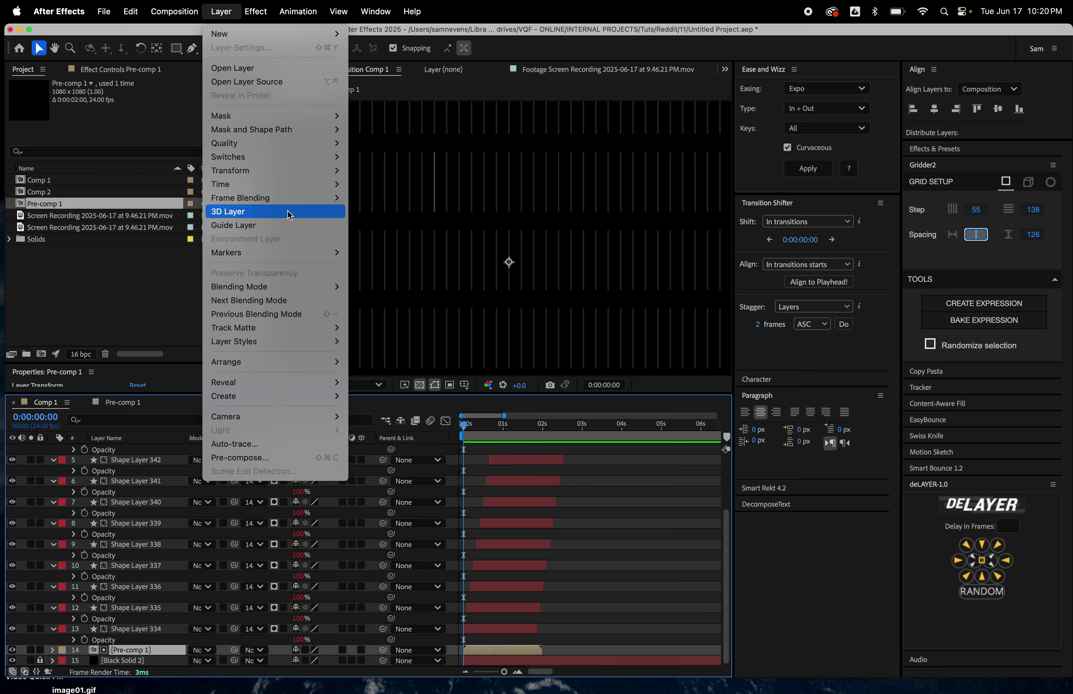
mouse_move(280, 184)
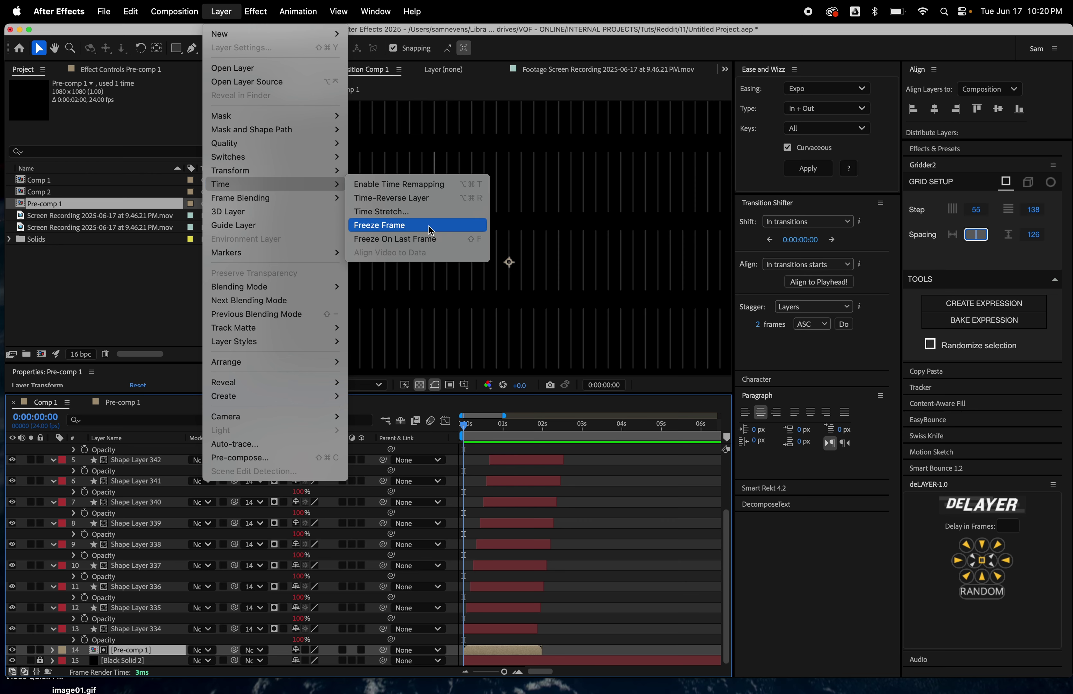
left_click(431, 225)
scroll(539, 579, "right", 10)
scroll(539, 579, "left", 10)
Collapse the properties of all layers and save the project.
key("super+a")
key("super+s")
key("u")
left_click(587, 564)
Preview the staggered lines and scrub to 0:00:01:10.
key("space")
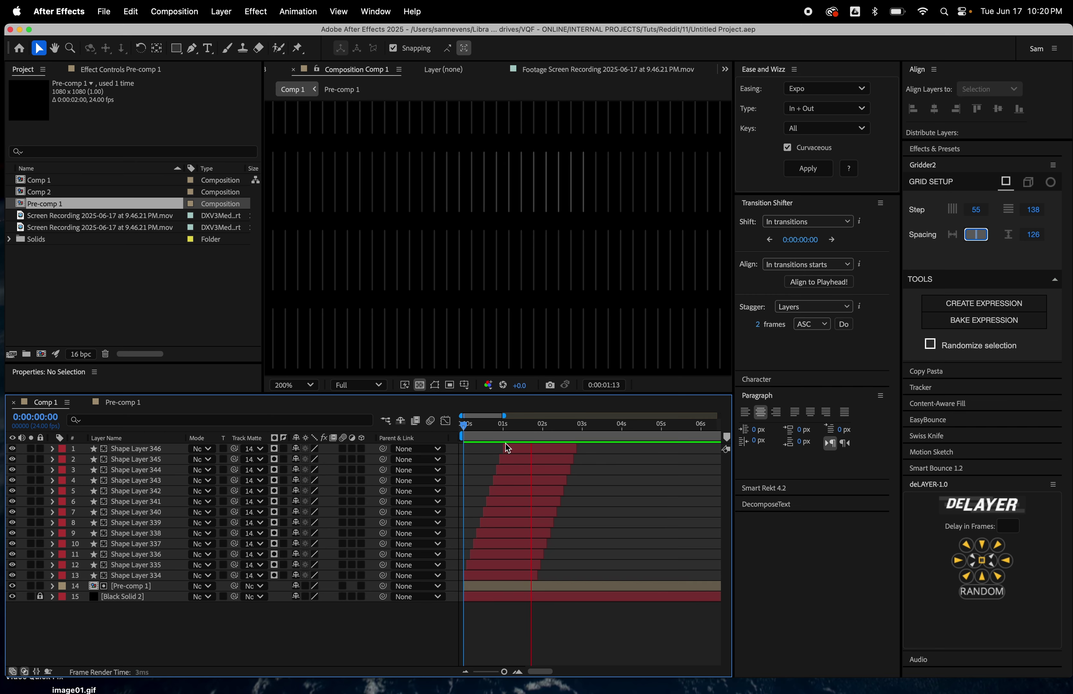
left_click(508, 438)
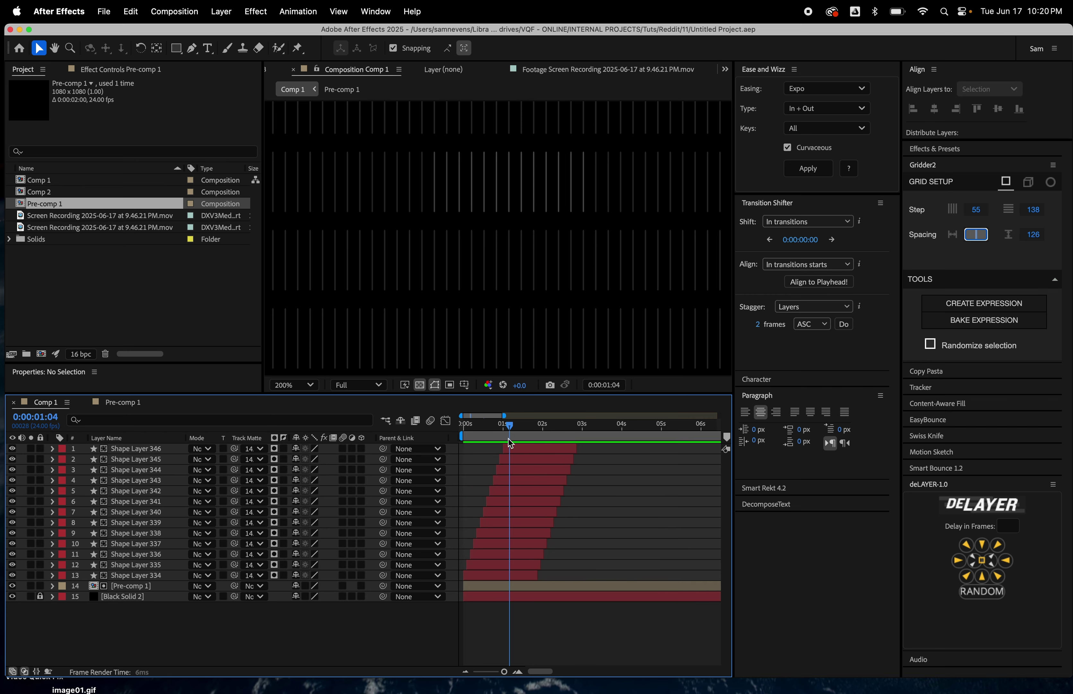
mouse_move(509, 439)
left_mouse_down()
mouse_move(474, 457)
mouse_move(520, 454)
left_mouse_up()
Reveal the Position property of the thirteen red line layers, with the current time at 0:00:01:08.
left_click(522, 573)
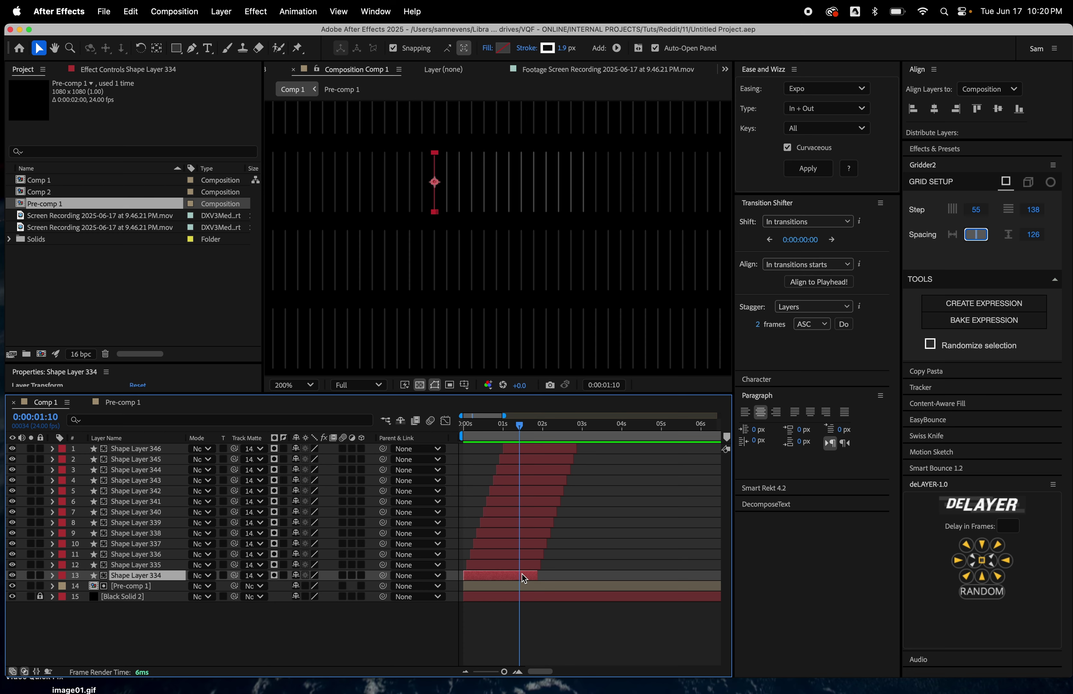
left_click(522, 449, "shift")
key("p")
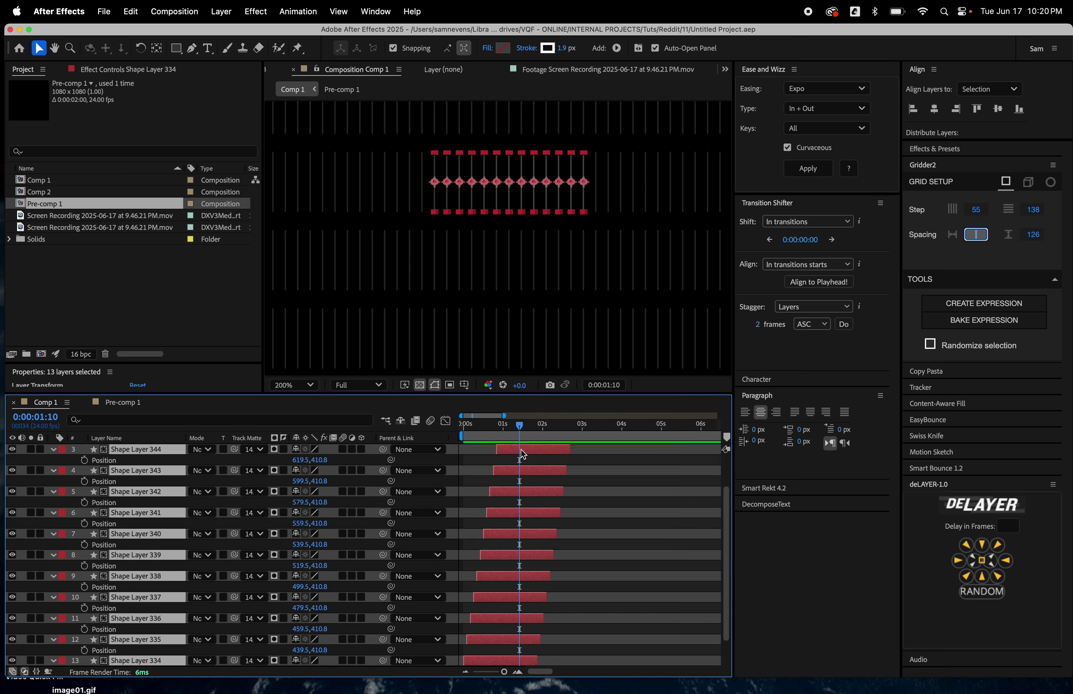
left_click_drag(519, 433, 516, 432)
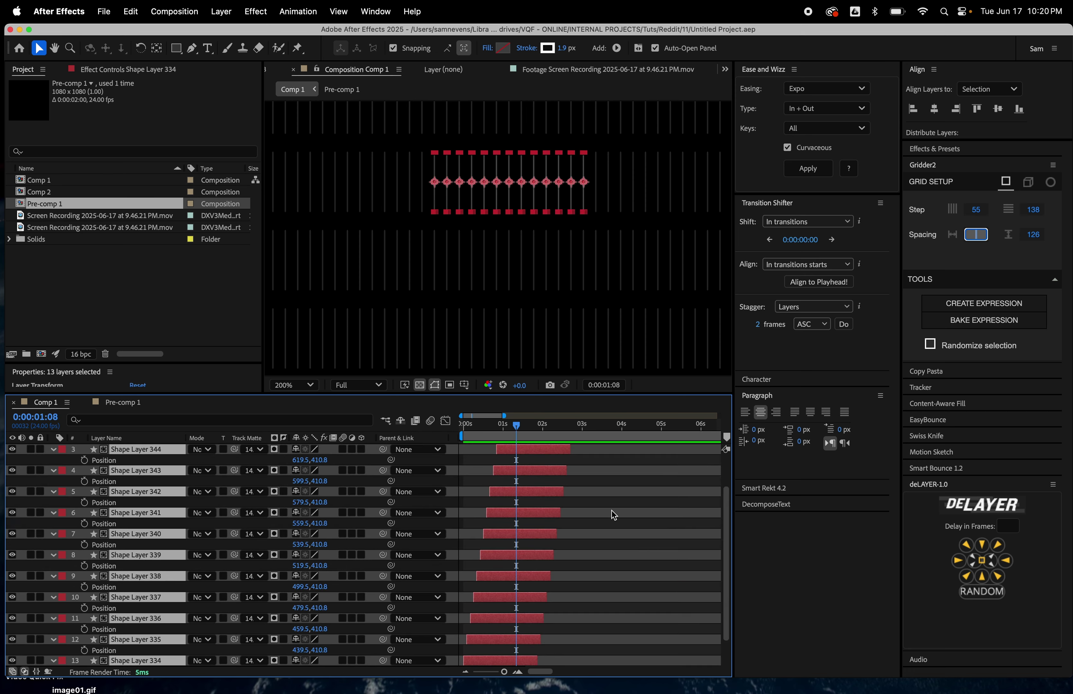
Add the first Screen Recording 2025-06-17 at 9.46.21 PM.mov footage to Comp 1 above the line layers.
left_click(109, 277)
scroll(124, 464, "up", 3)
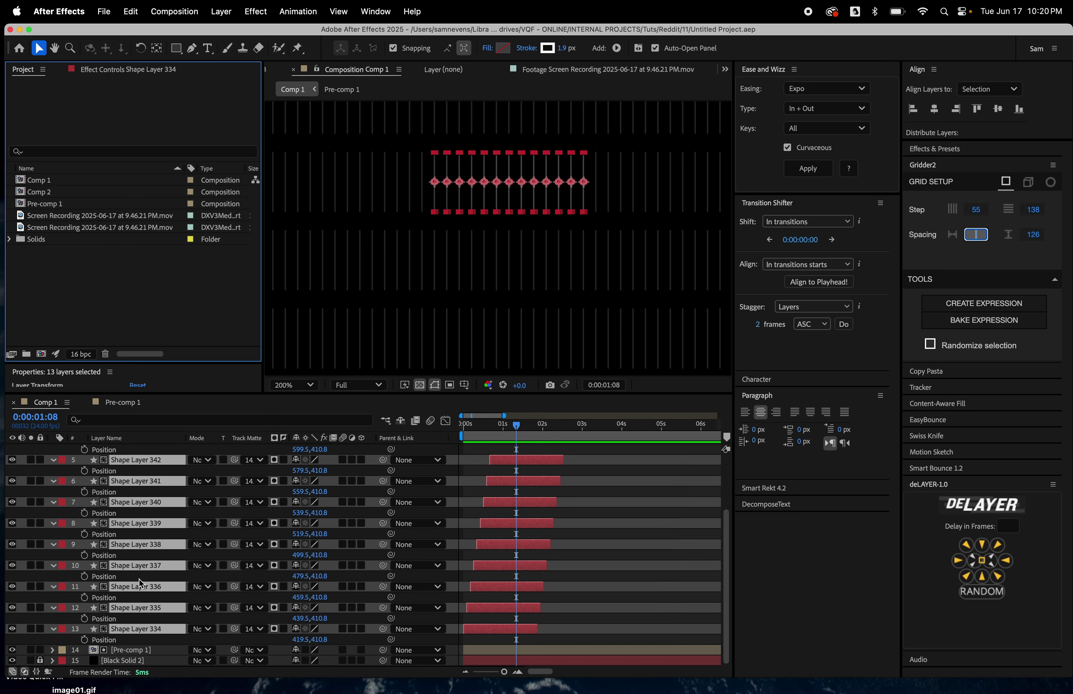
left_click(79, 220)
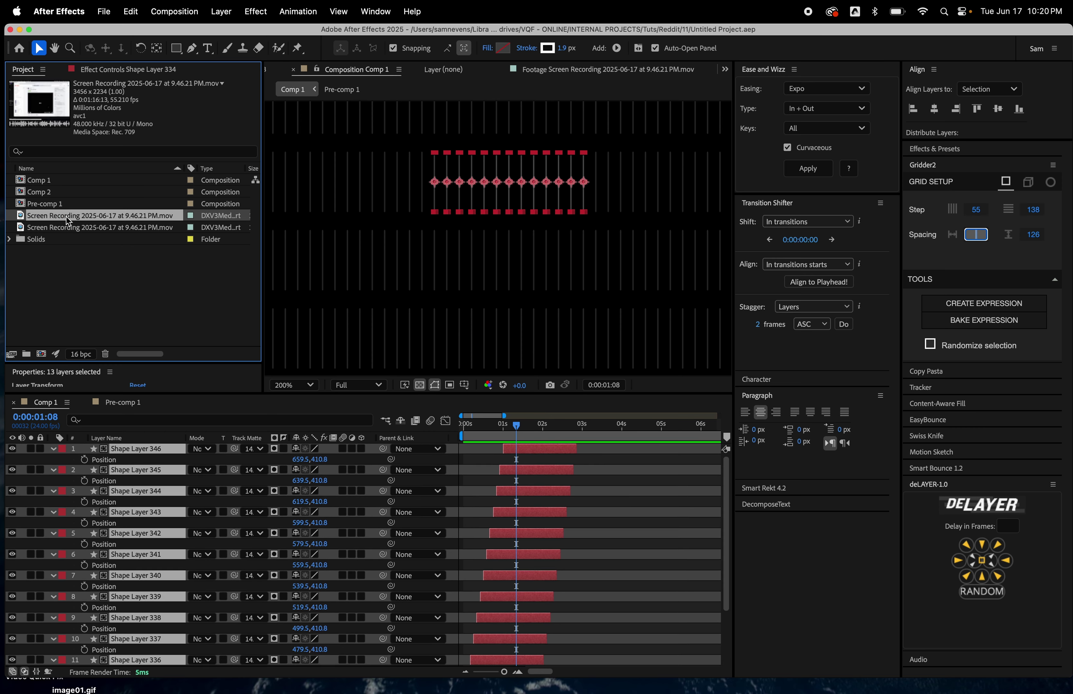
key("super+slash")
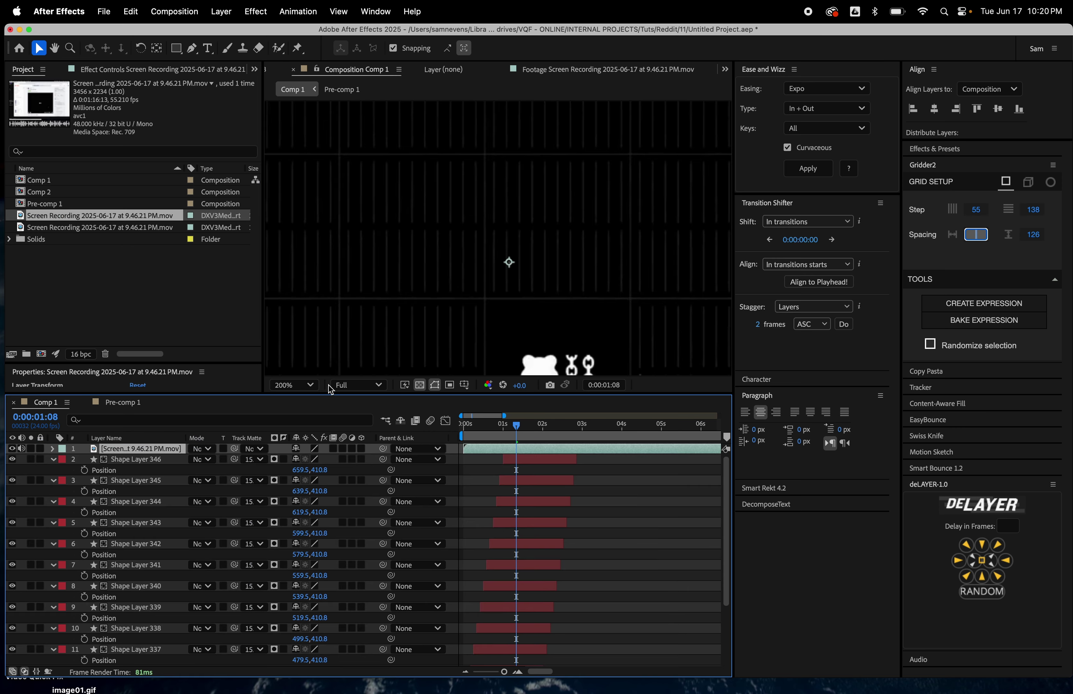
Crop the screen recording with a rectangular mask around the animated reference bars, and place it beside the bright lines.
left_click_drag(611, 342, 311, 176)
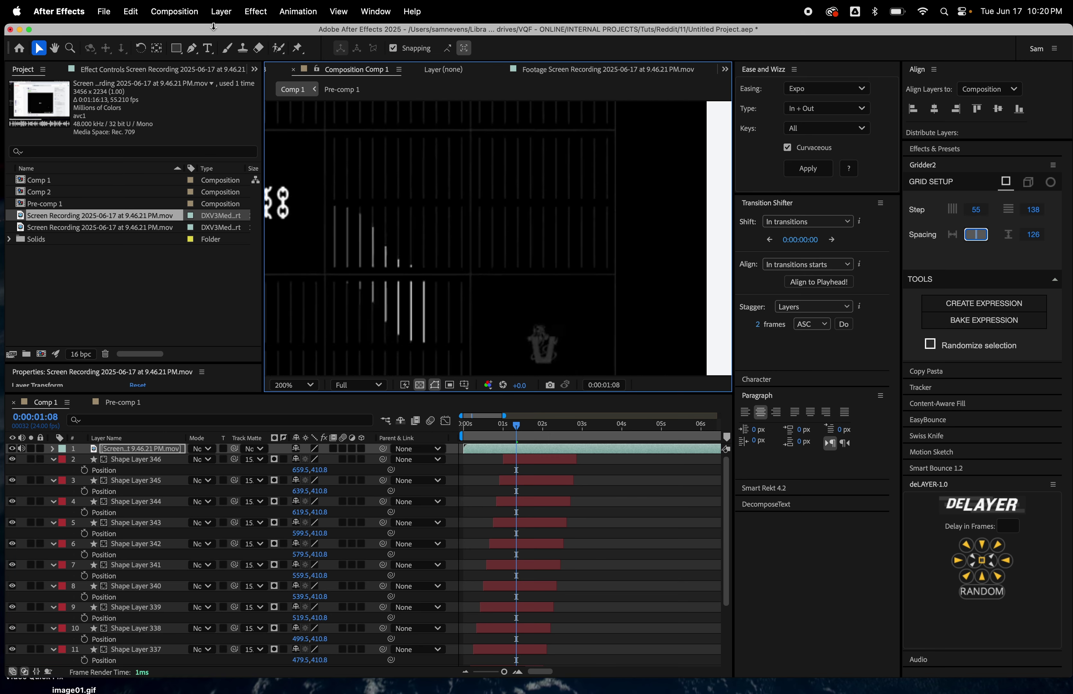
key("q")
mouse_move(286, 142)
left_mouse_down()
mouse_move(523, 289)
mouse_move(481, 272)
left_mouse_up()
key("v")
left_click_drag(436, 311, 408, 313)
Apply the Invert effect to the screen recording layer.
left_click(945, 153)
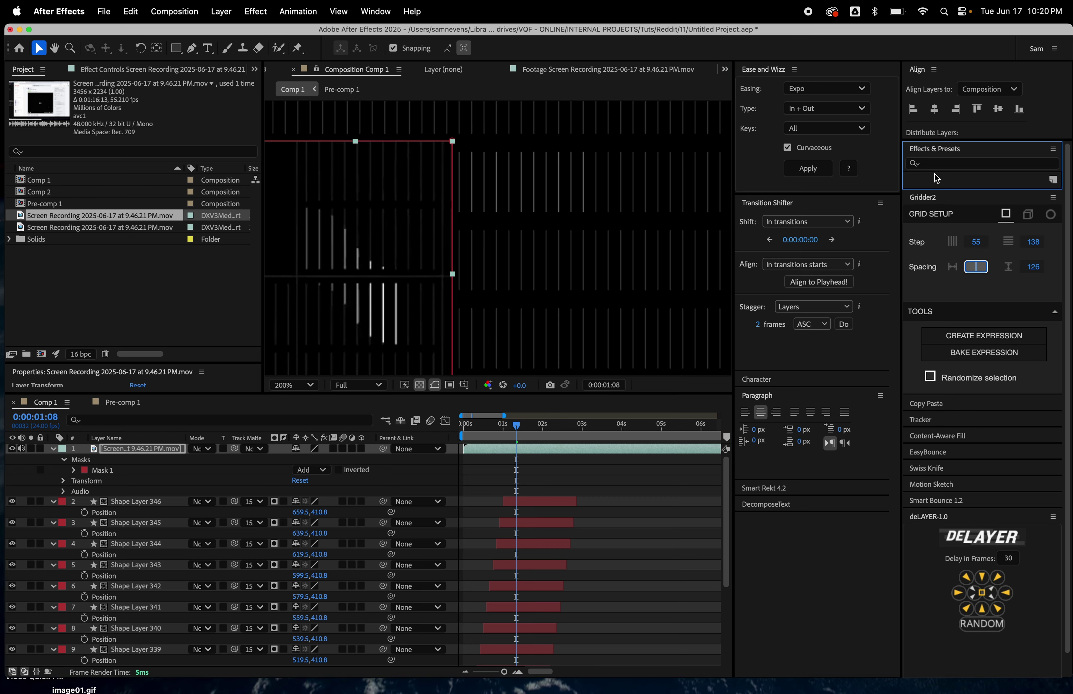
type("invert")
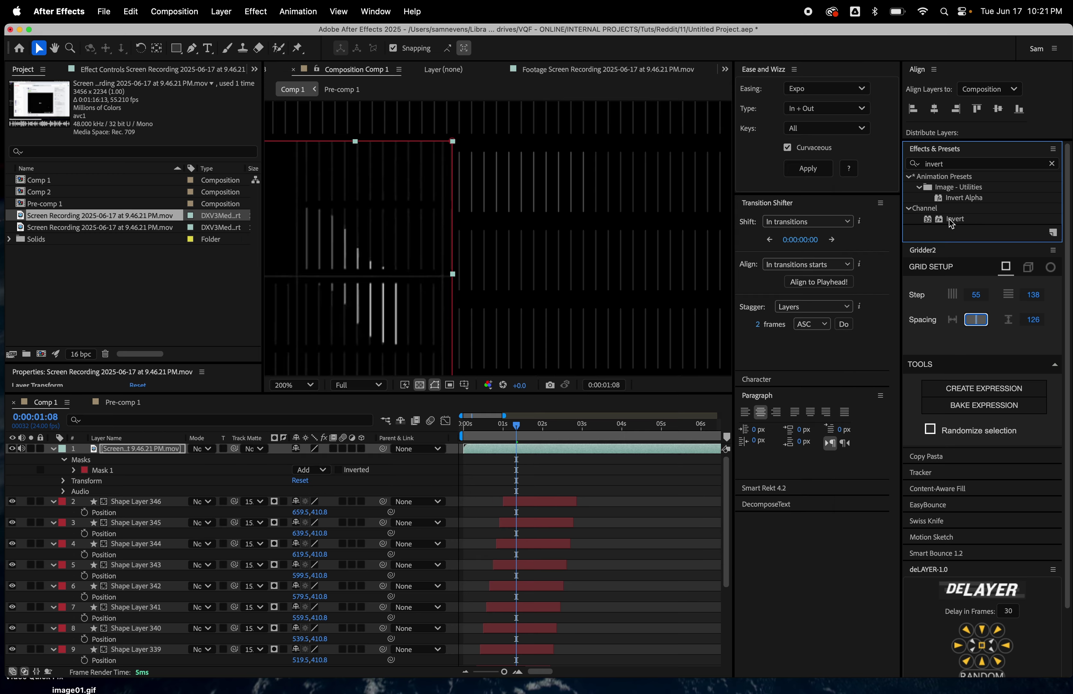
double_click(952, 221)
left_click(519, 463)
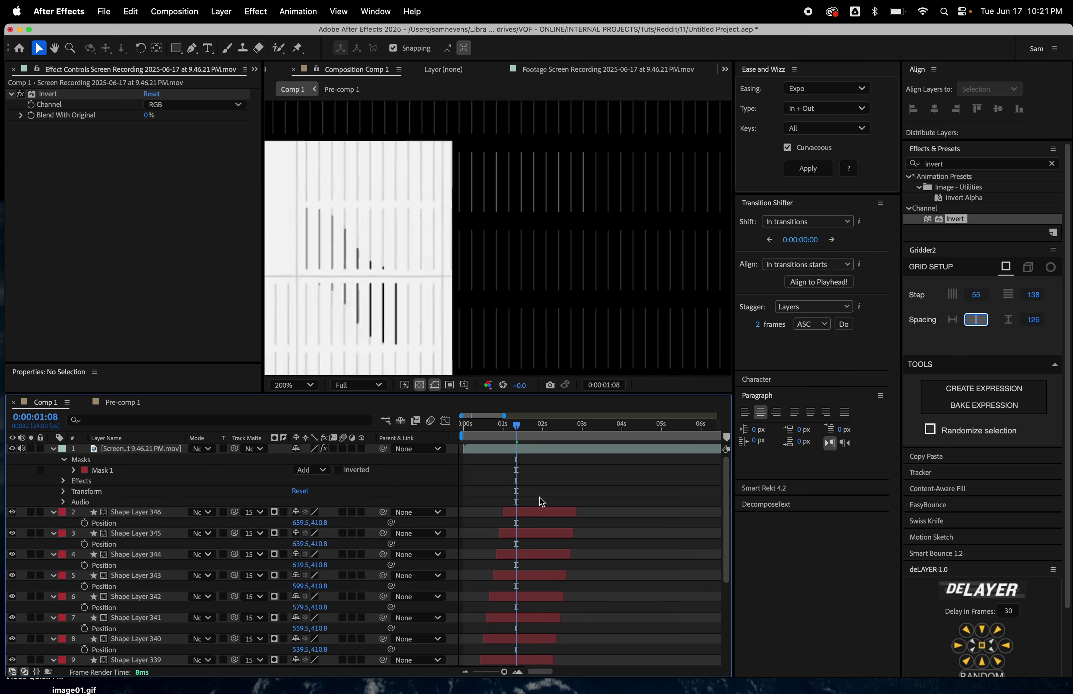
Move the inverted screen recording sideways so it sits against the left edge of the composition.
left_click(525, 449)
key("h")
left_click_drag(507, 316, 631, 298)
key("v")
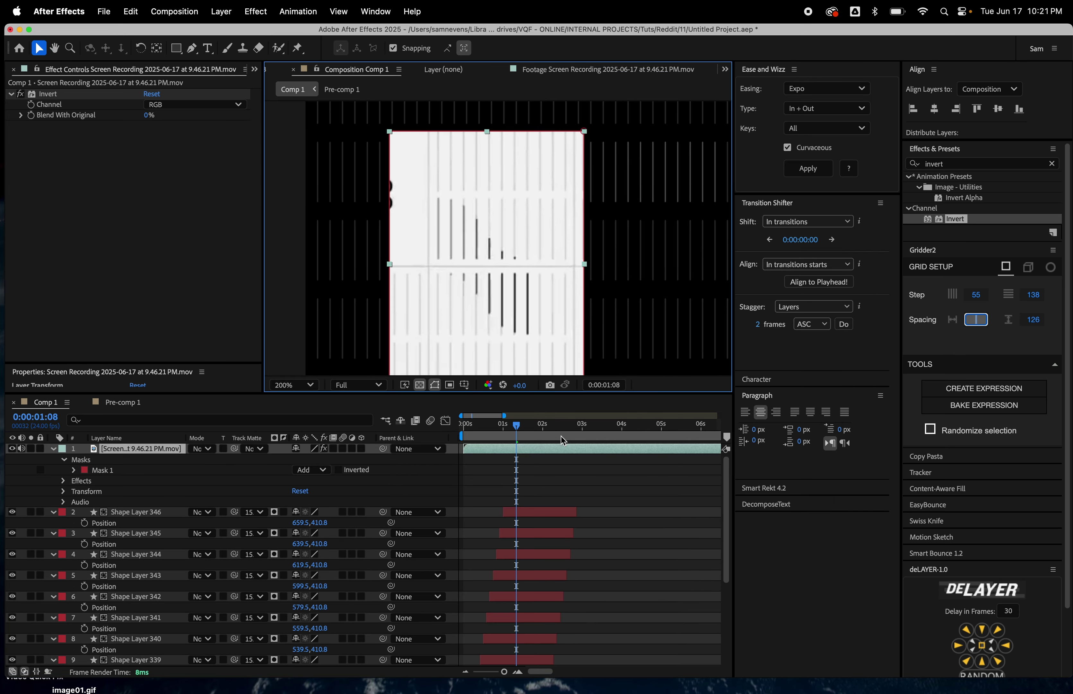
left_click_drag(508, 331, 424, 319)
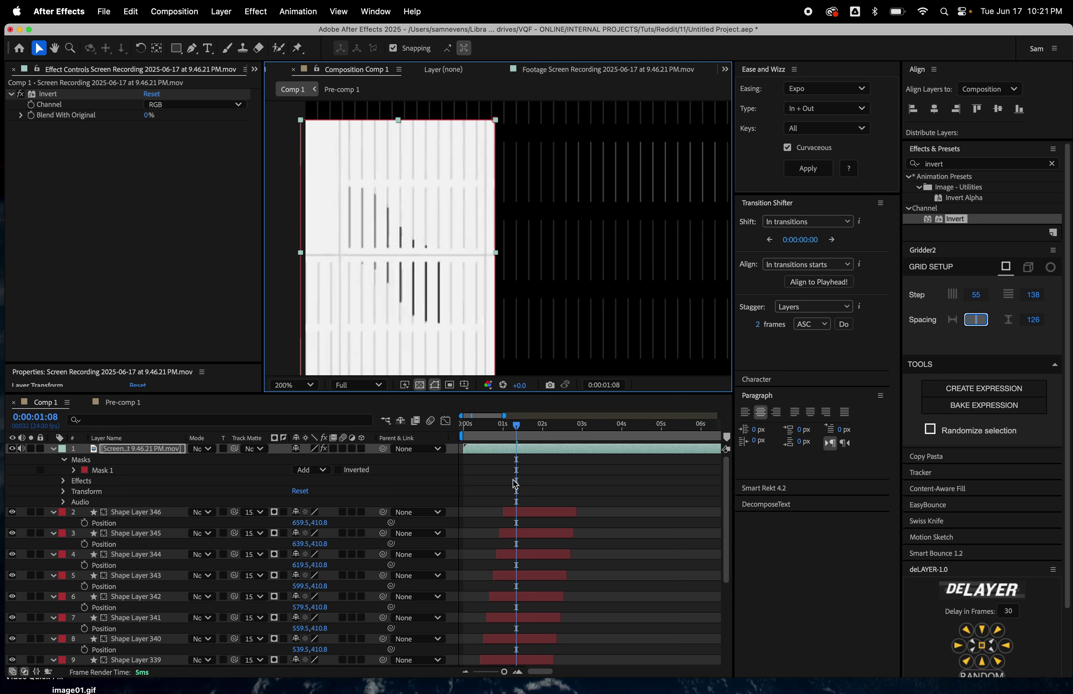
Return to 0:00:00:00 and set the opacity of the Pre-comp 1 layer to 50%.
left_click(450, 436)
left_click(482, 440)
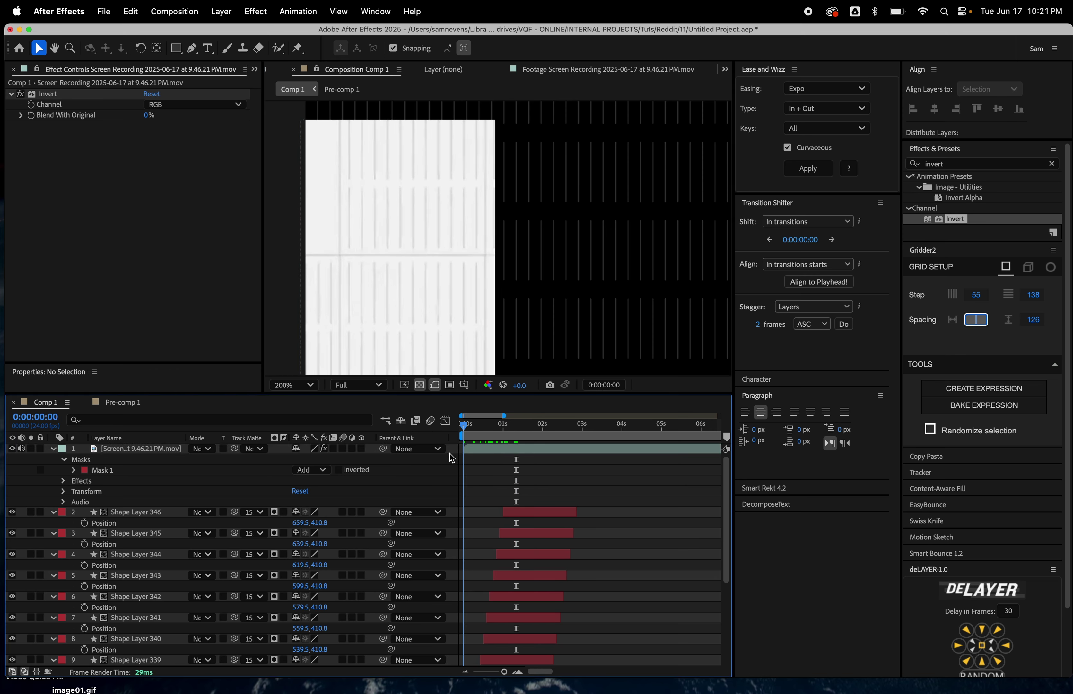
scroll(474, 603, "down", 5)
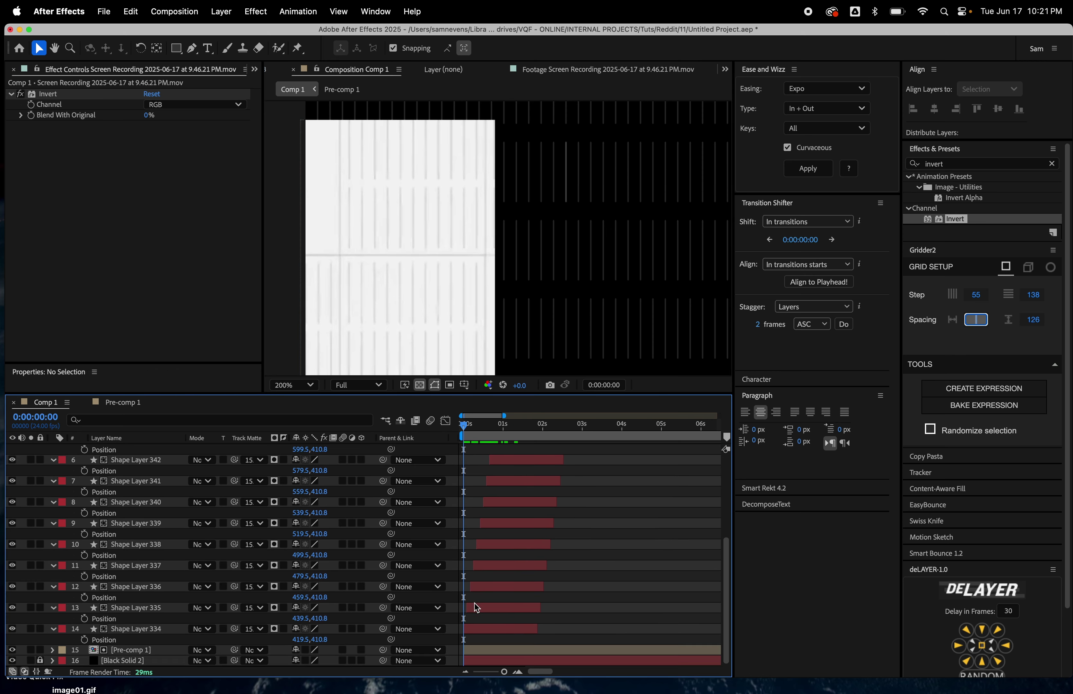
left_click(153, 650)
key("t")
left_click(298, 661)
type("50")
key("Return")
Preview the dimmed grid beside the reference recording and scrub back to 0:00:00:01.
left_click(615, 494)
key("space")
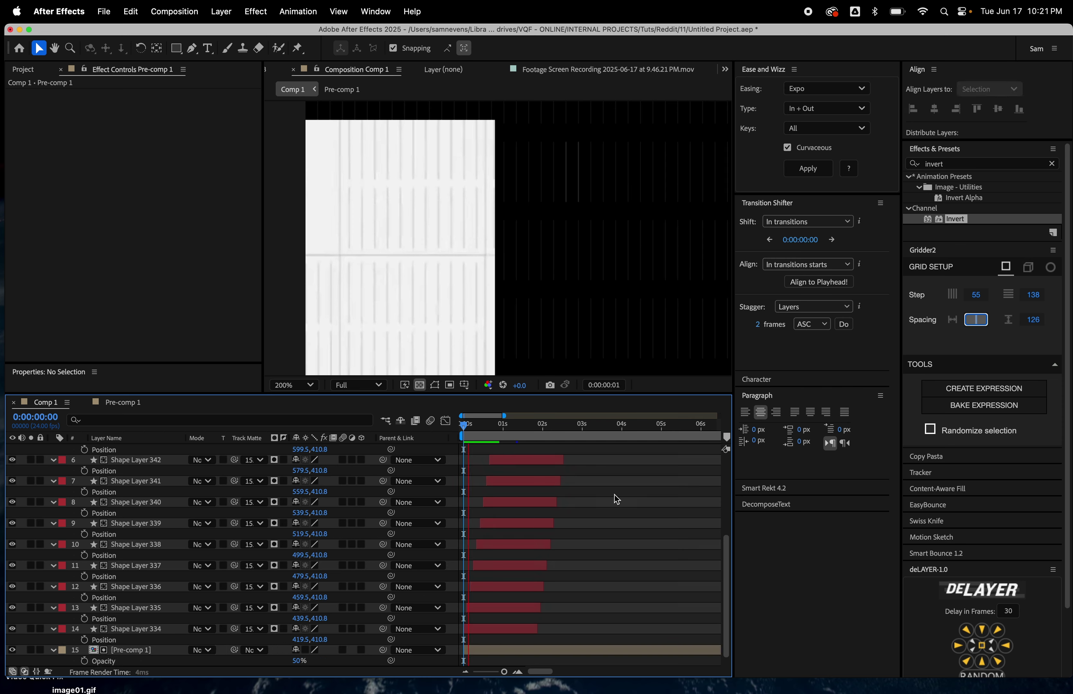
key("space")
left_click_drag(541, 427, 466, 457)
scroll(123, 605, "up", 6)
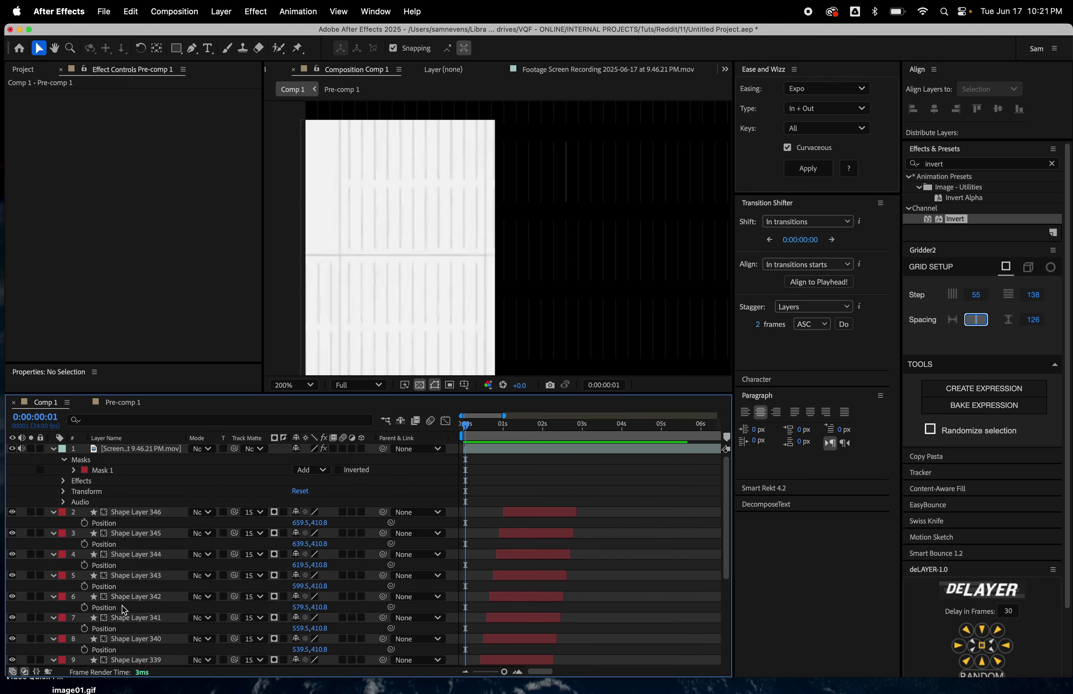
Slide the screen recording earlier in time so its bar animation begins near the composition's start, and preview the result.
left_click_drag(466, 449, 489, 453)
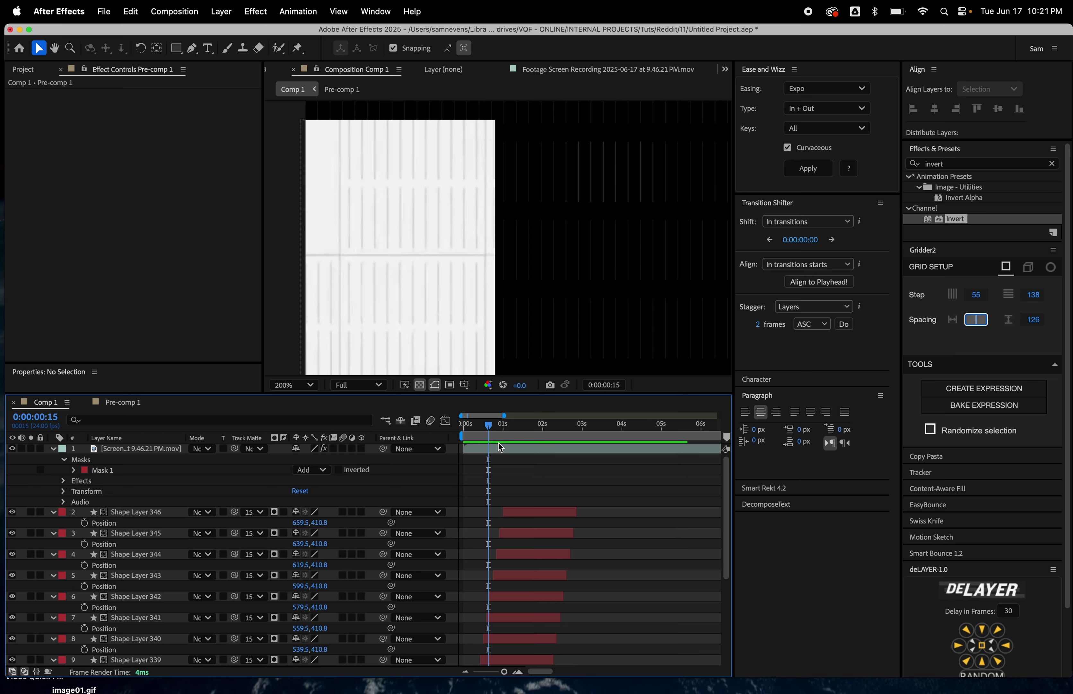
left_click(498, 444)
key("Home")
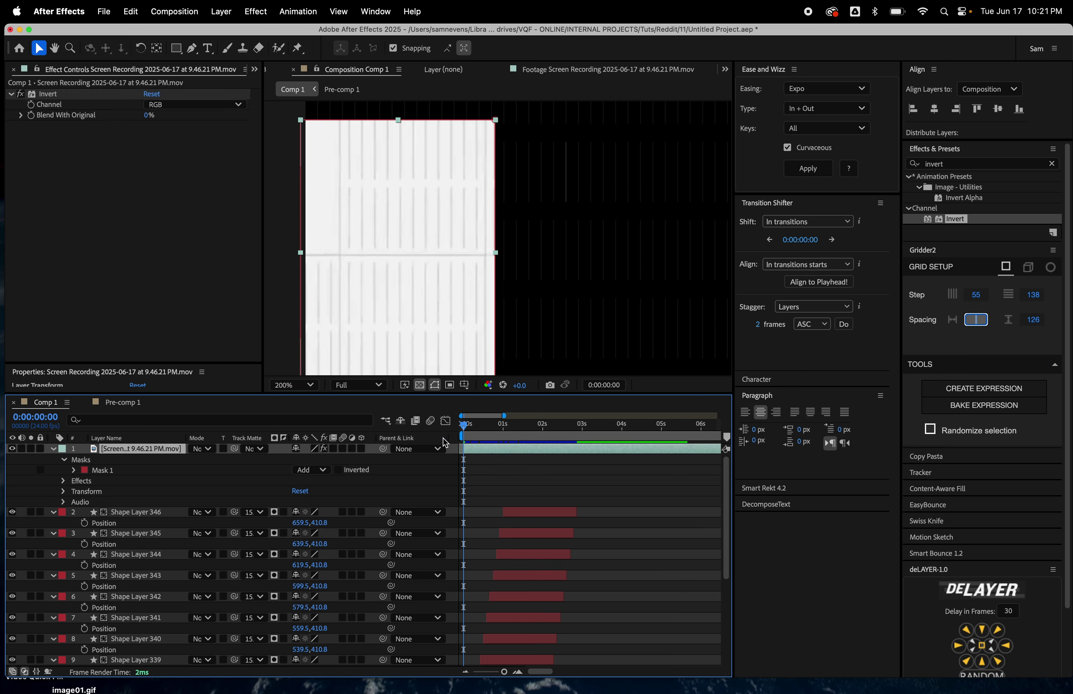
key("space")
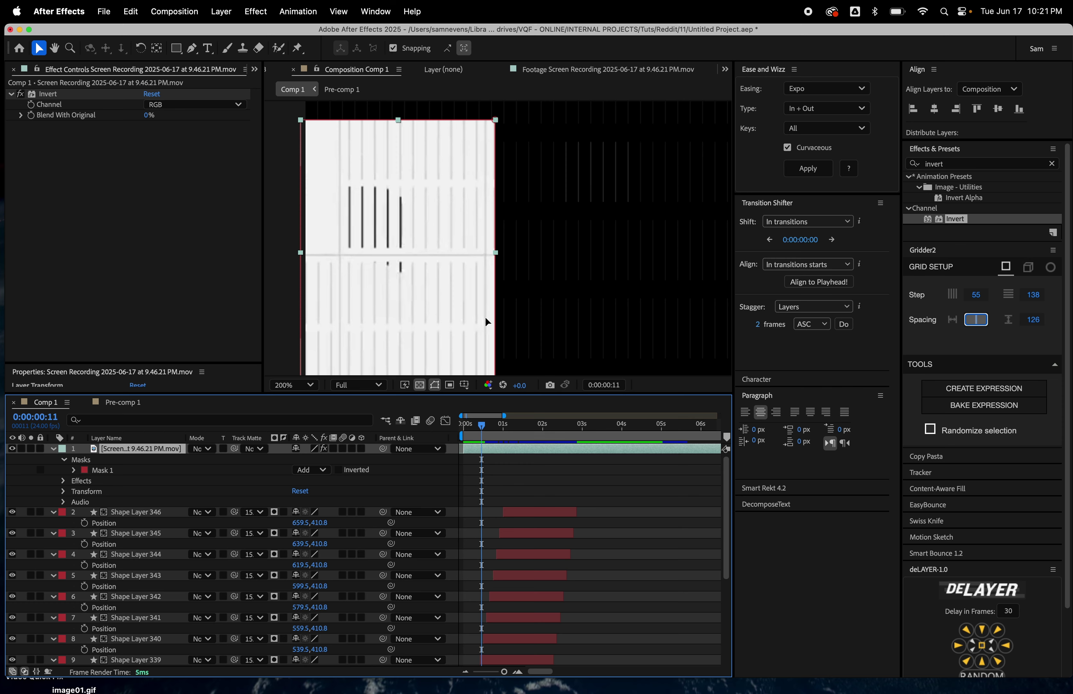
Step back to 0:00:00:00 and slide the screen recording a few frames earlier so its first bar appears in the opening frames.
key("super+Left")
key("super+Left")
key("super+Left")
key("super+Left")
key("super+Left")
key("super+Left")
key("super+Left")
key("super+Left")
key("super+Left")
key("super+Left")
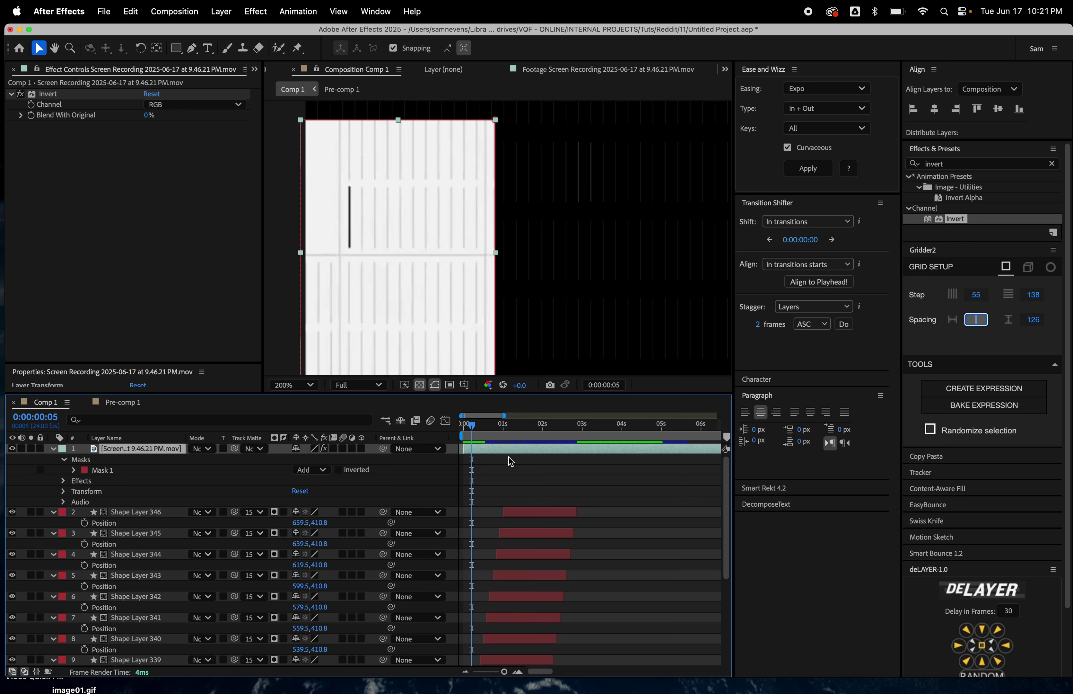
key("super+Left")
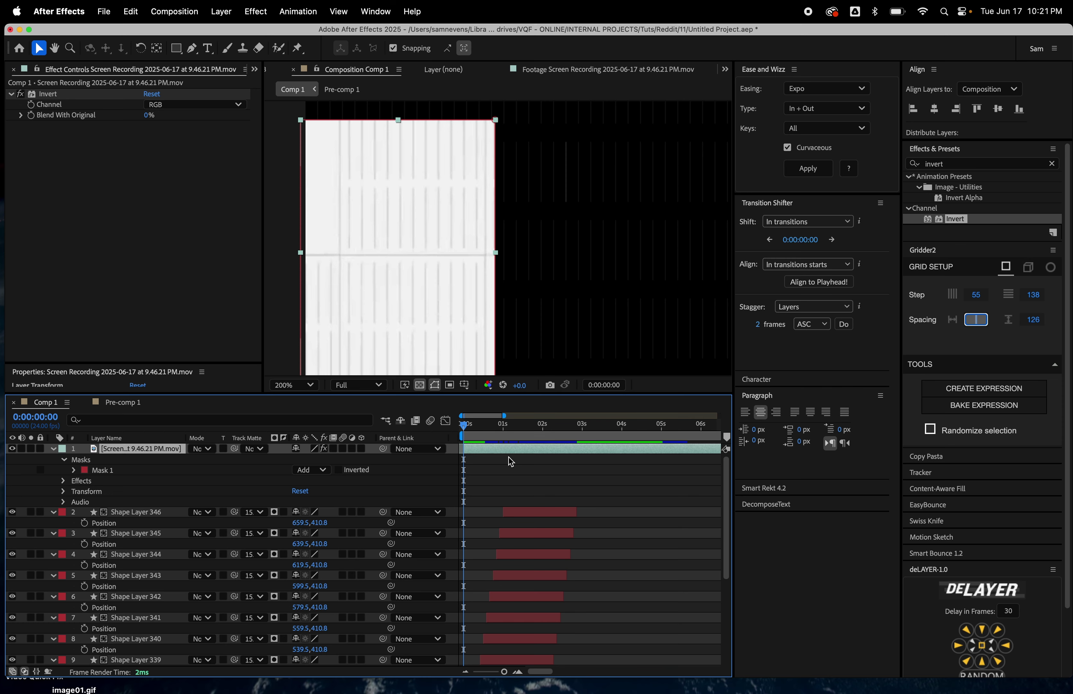
left_click_drag(517, 449, 509, 449)
key("super+Right")
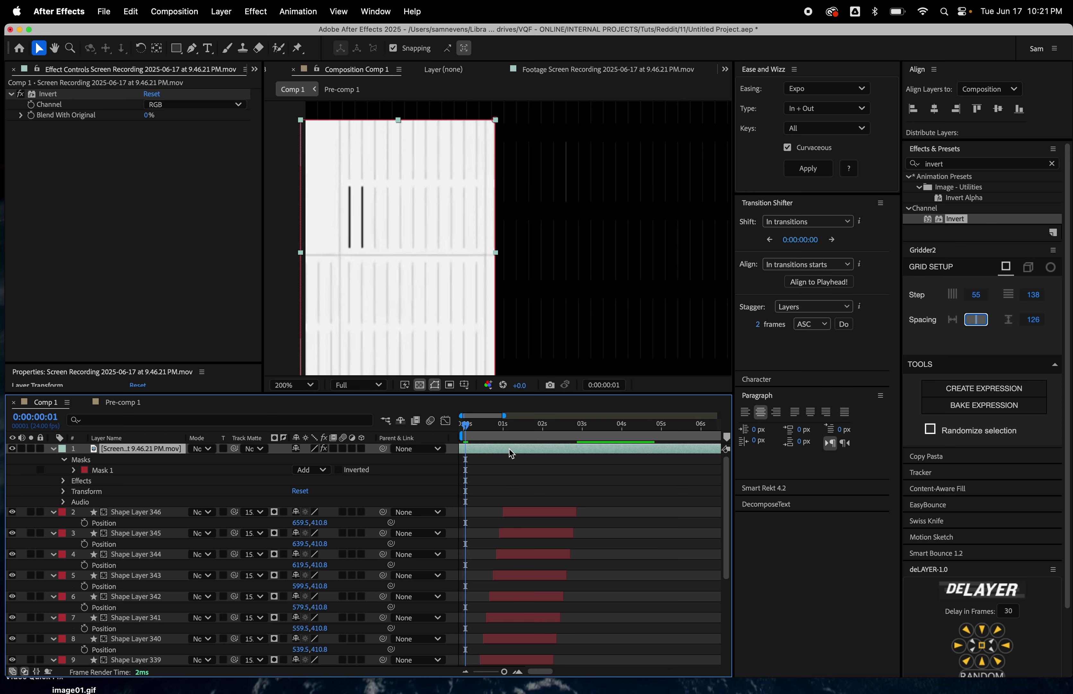
key("super+Right")
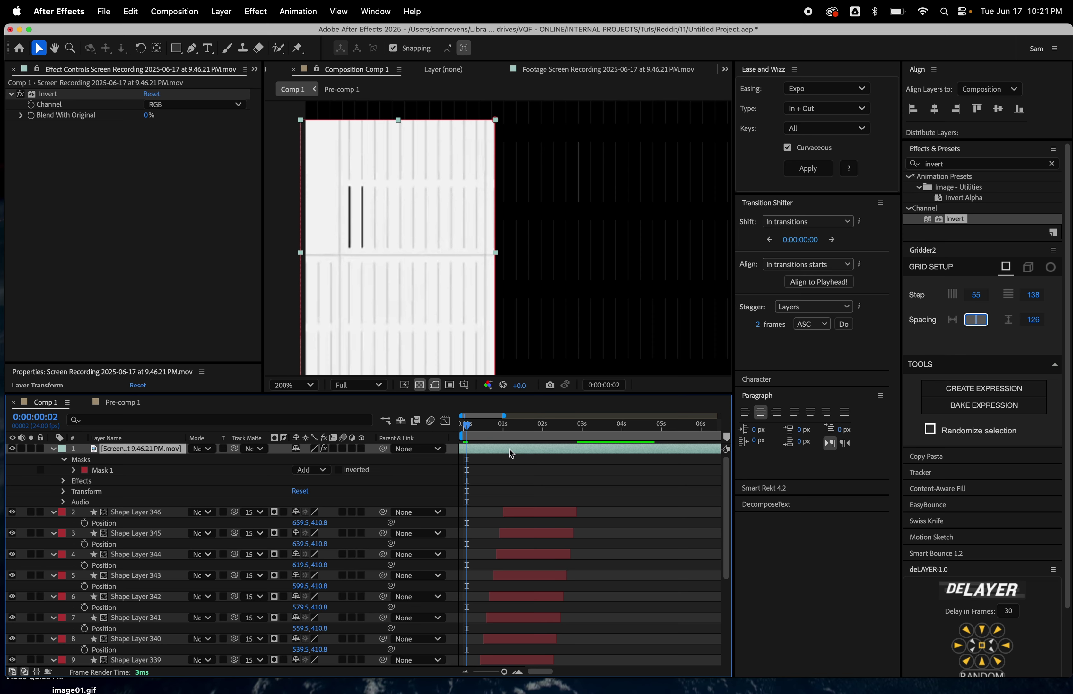
Step frame by frame from 0:00:00:00 to 0:00:00:07 to compare the reference bars with the bright lines' start times.
scroll(513, 520, "down", 6)
key("equal")
key("equal")
scroll(513, 520, "left", 2)
key("super+Left")
key("super+Left")
key("super+Left")
key("super+Right")
key("super+Right")
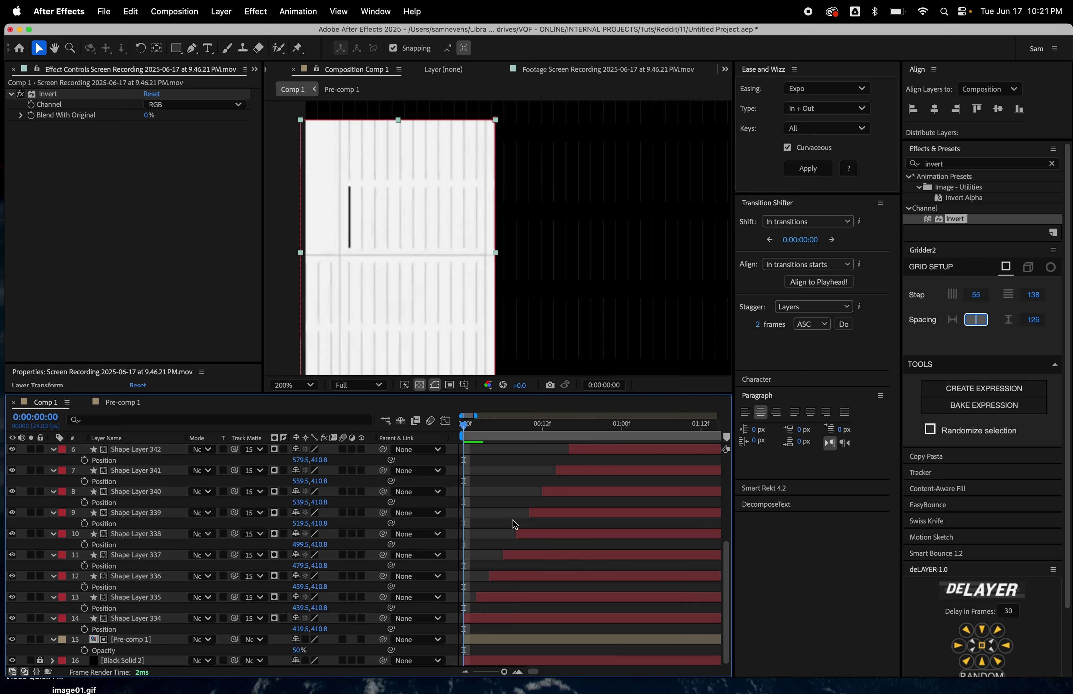
scroll(488, 439, "up", 5)
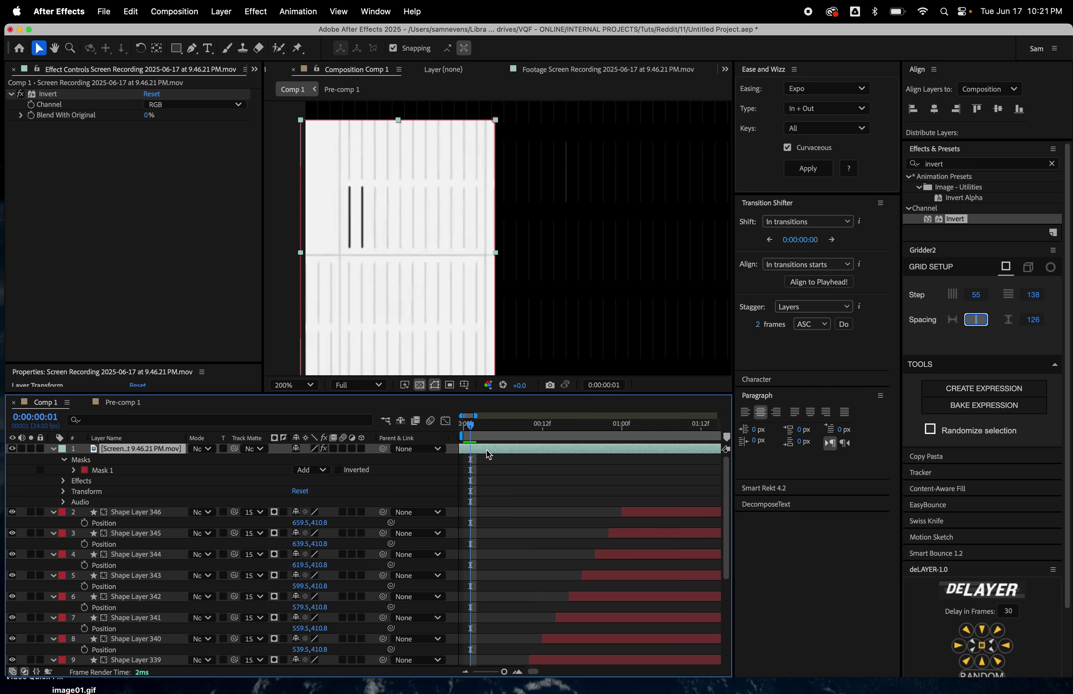
key("Page_Down")
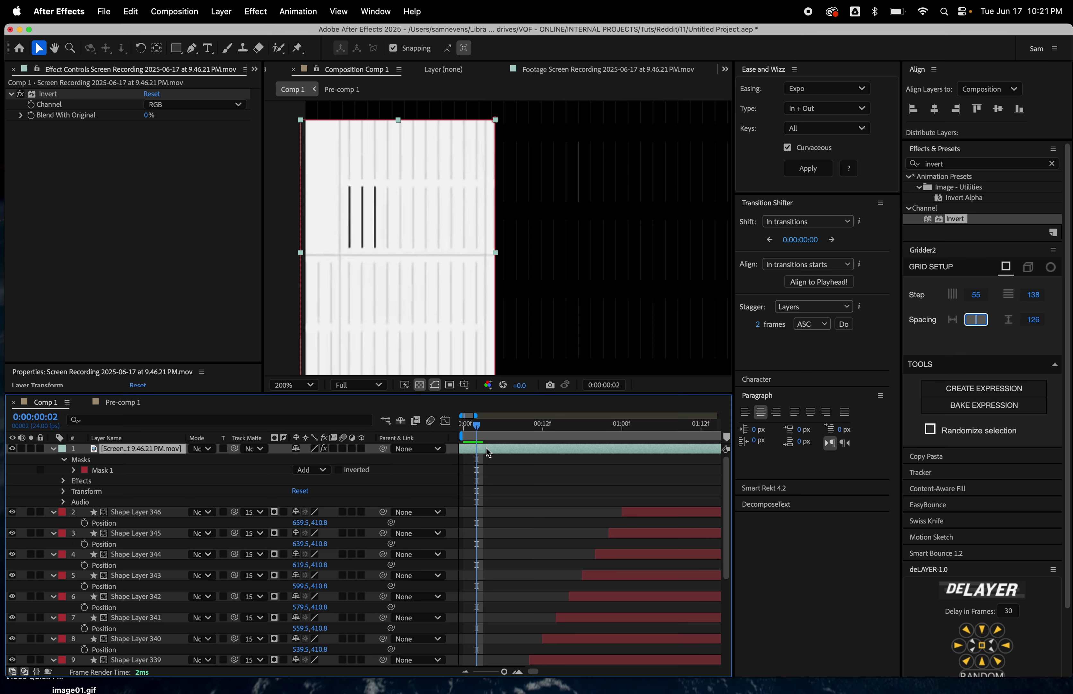
key("Page_Down")
key("Page_Down")
key("Page_Down")
key("Page_Down")
key("Page_Down")
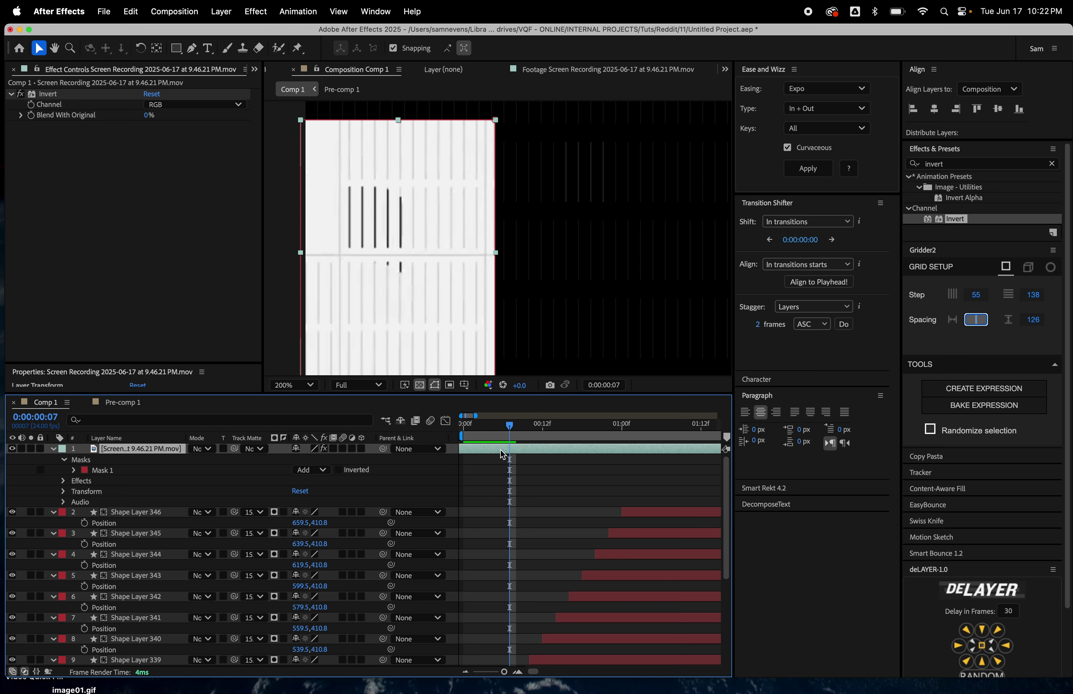
Shift Shape Layer 334 to start at 0:00:00:01, in line with the first bar of the reference.
left_click_drag(494, 428, 412, 442)
scroll(507, 512, "down", 3)
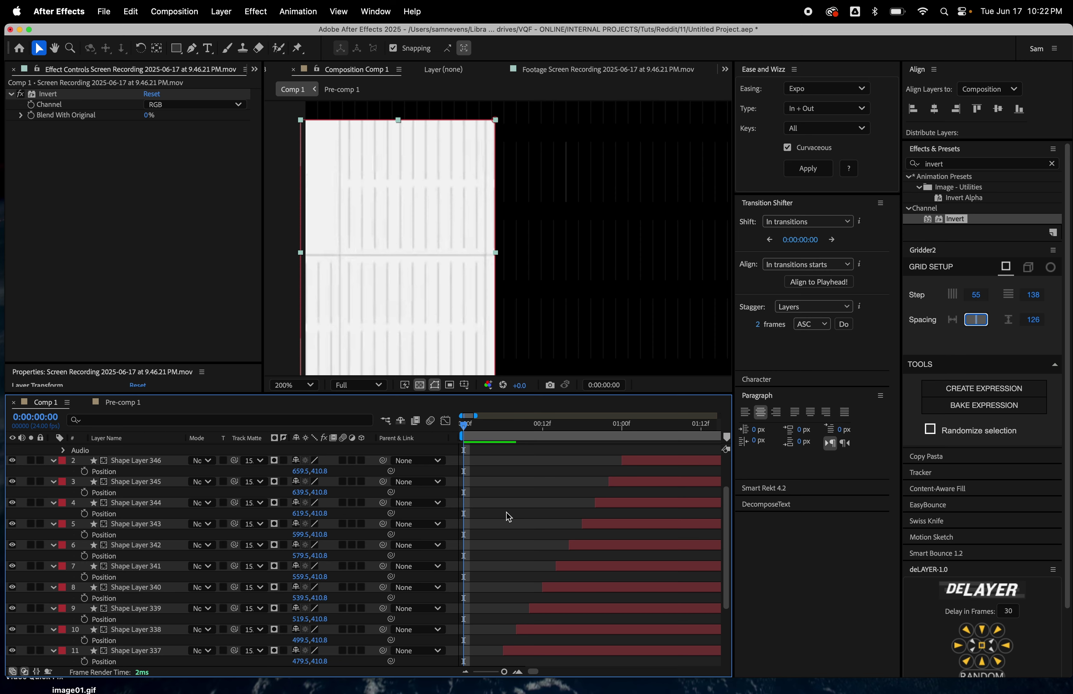
key("Page_Down")
scroll(507, 512, "down", 4)
left_click(482, 625)
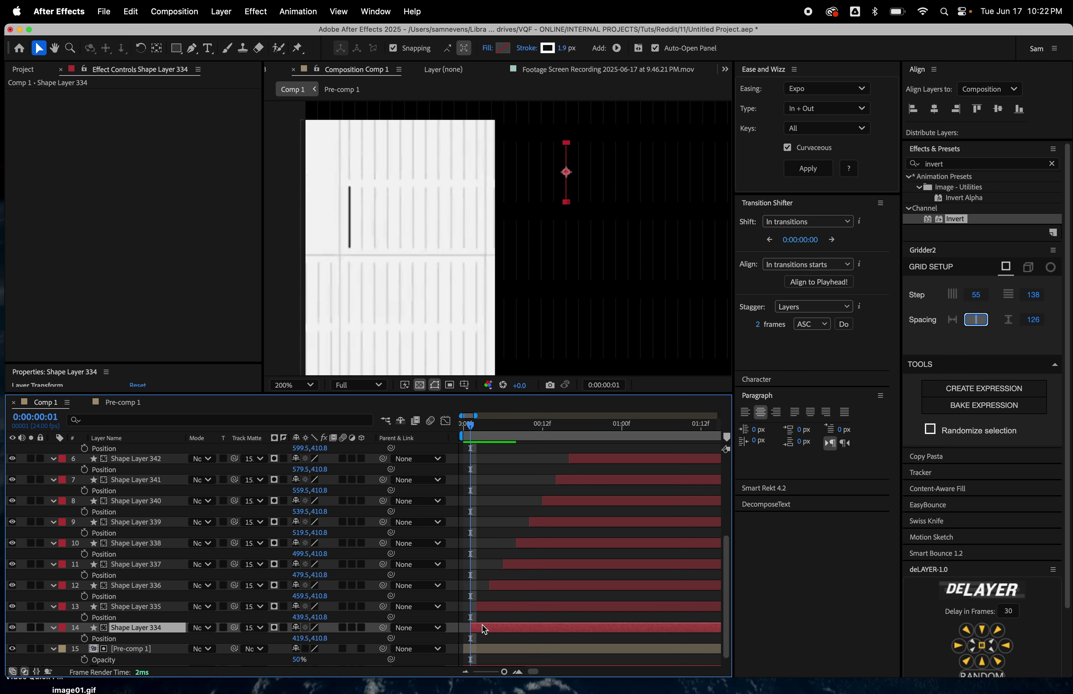
Open Pre-comp 1 and set the stroke width of all its line layers to 2.5 px.
scroll(562, 591, "up", 5)
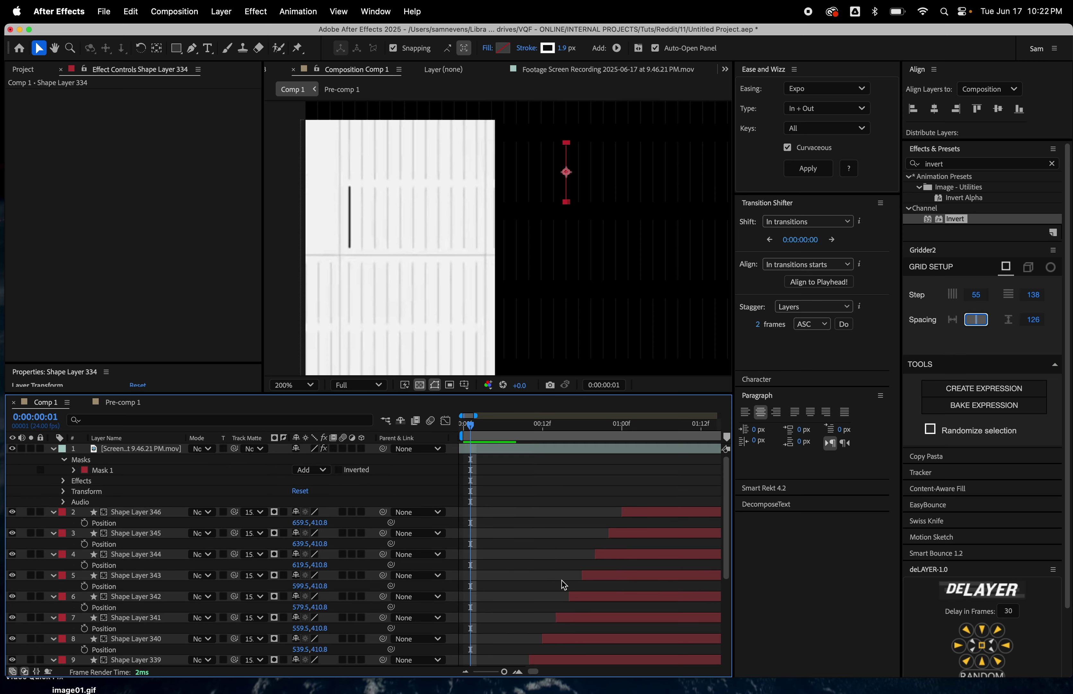
left_click(640, 511, "shift")
scroll(640, 512, "down", 3)
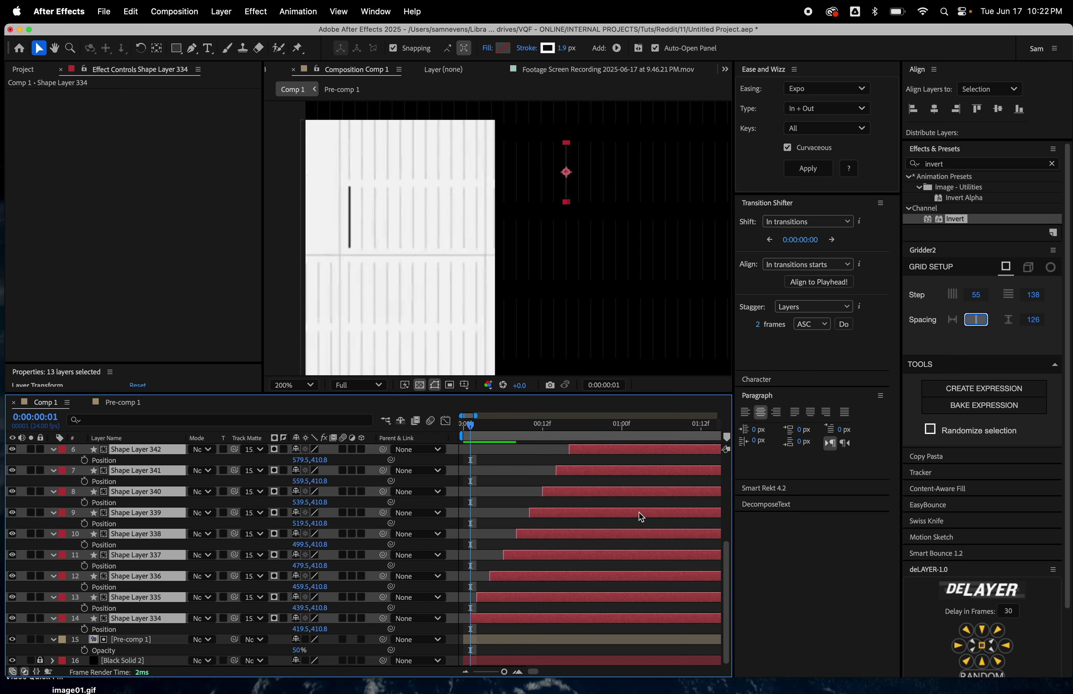
double_click(498, 636)
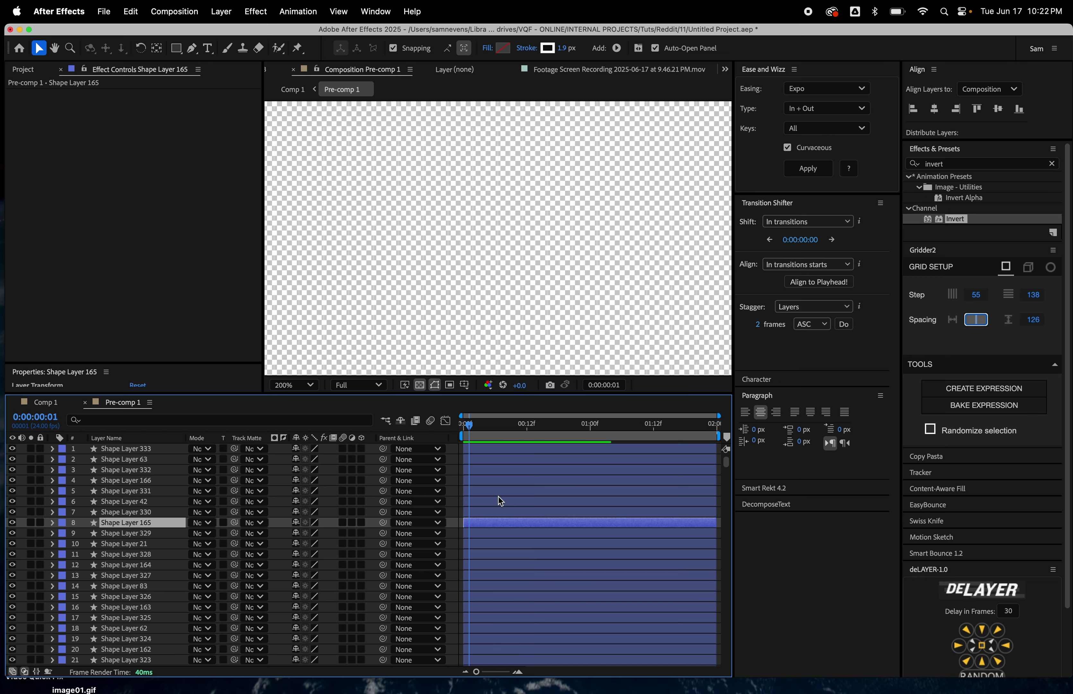
left_click(498, 490)
scroll(497, 505, "down", 20)
scroll(515, 538, "down", 11)
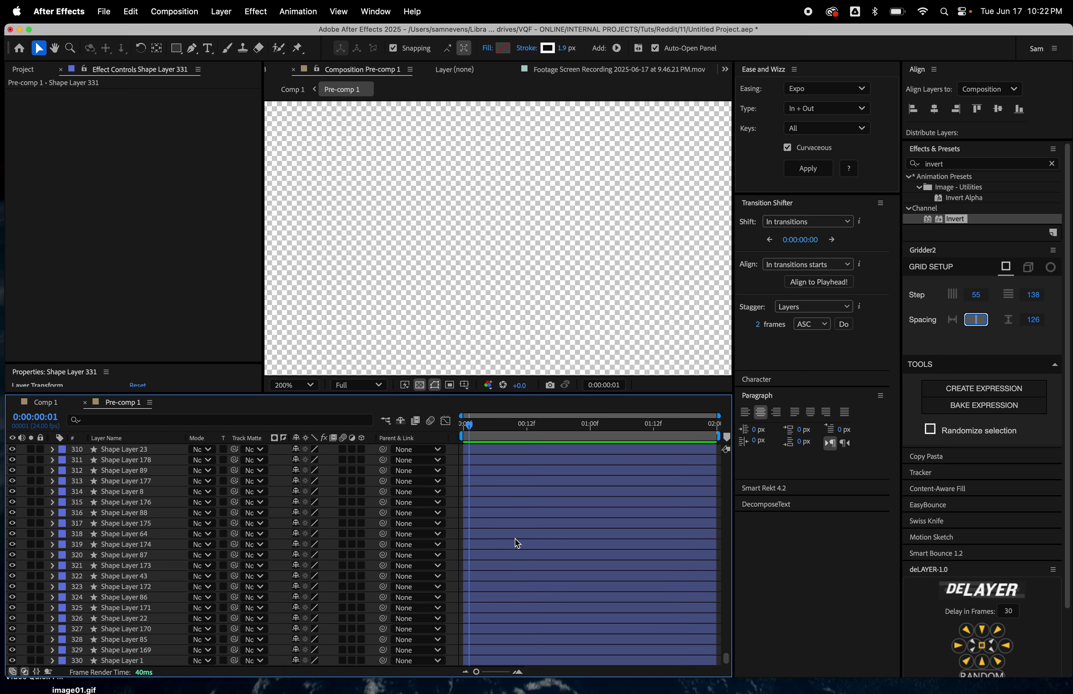
key("super+a")
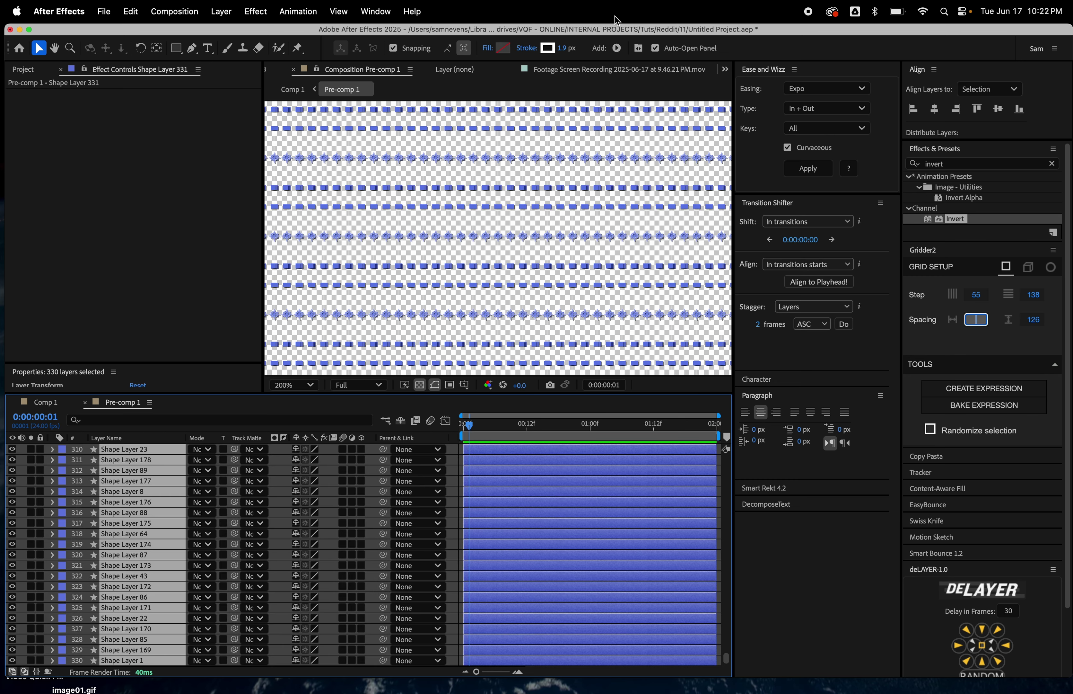
type("2")
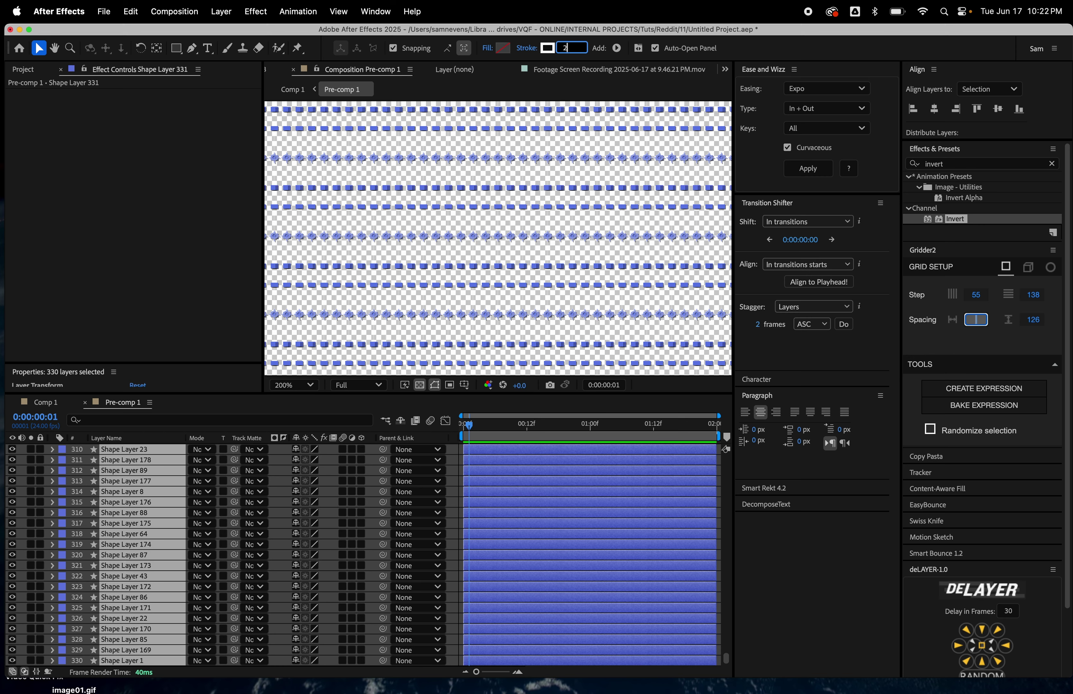
type(".")
key("Return")
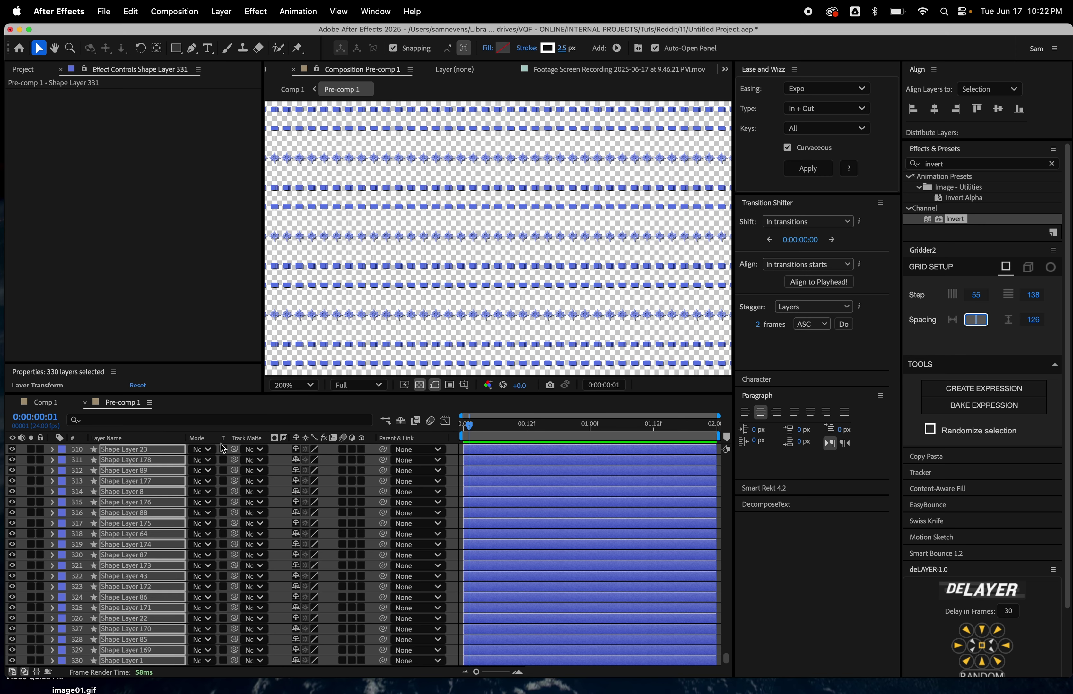
Return to Comp 1 and set the stroke width of the thirteen red line layers to 2.5 px.
left_click(51, 403)
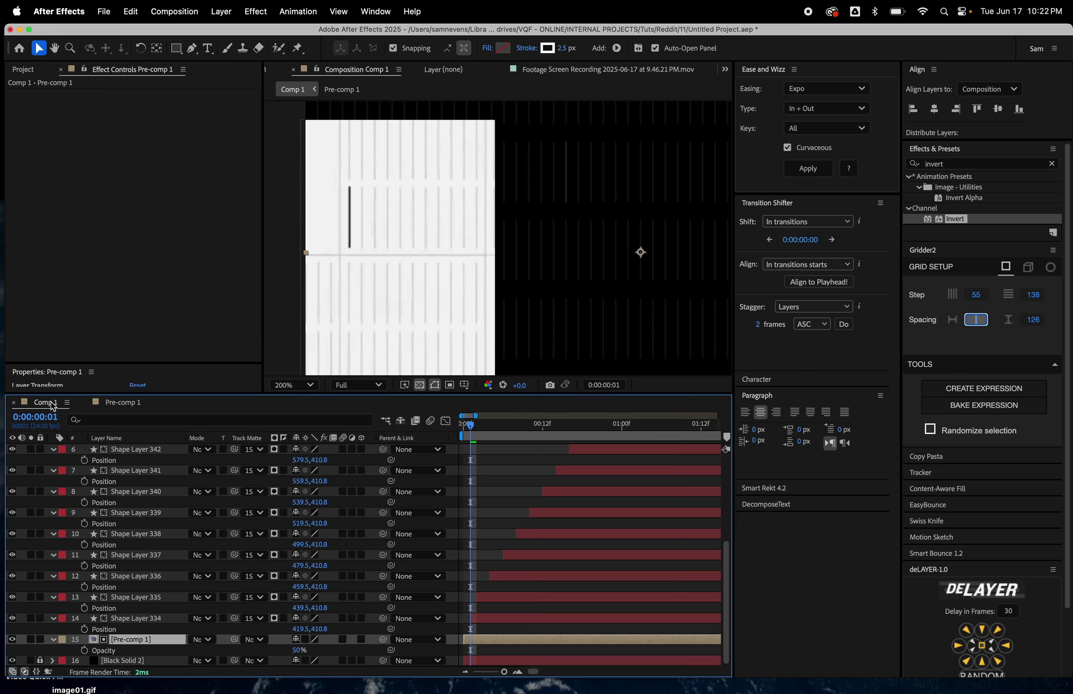
left_click(518, 618)
scroll(172, 545, "up", 6)
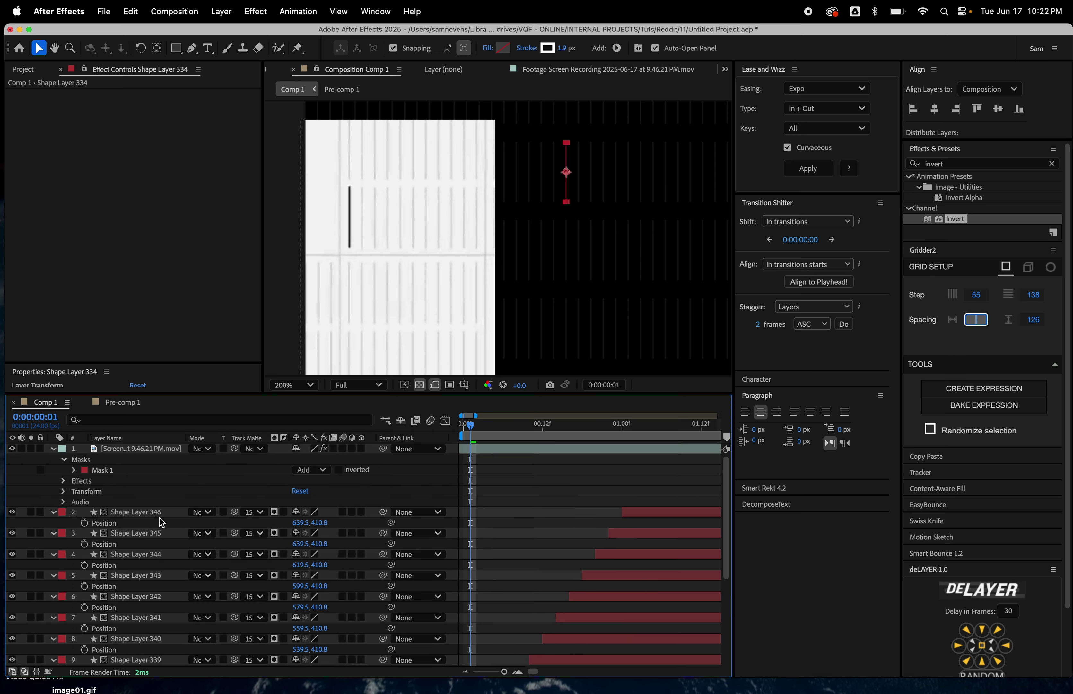
left_click(134, 514, "shift")
left_click(560, 48)
type("2.5")
key("Return")
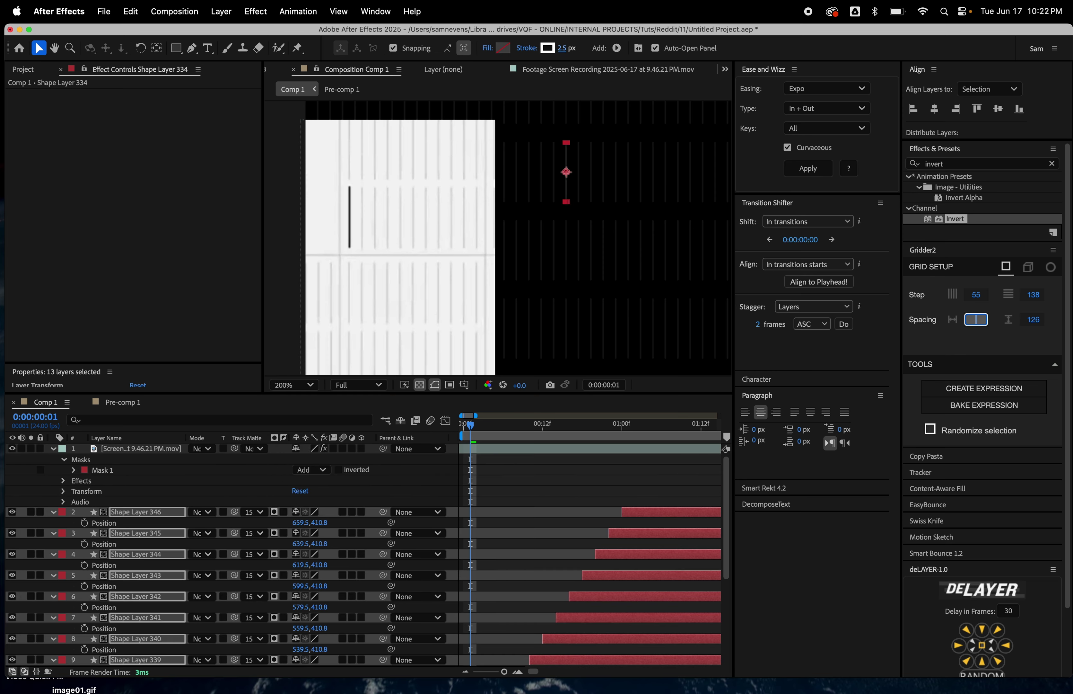
left_click(541, 507)
Preview the thicker lines against the reference recording and scrub to 0:00:00:05.
scroll(541, 508, "down", 5)
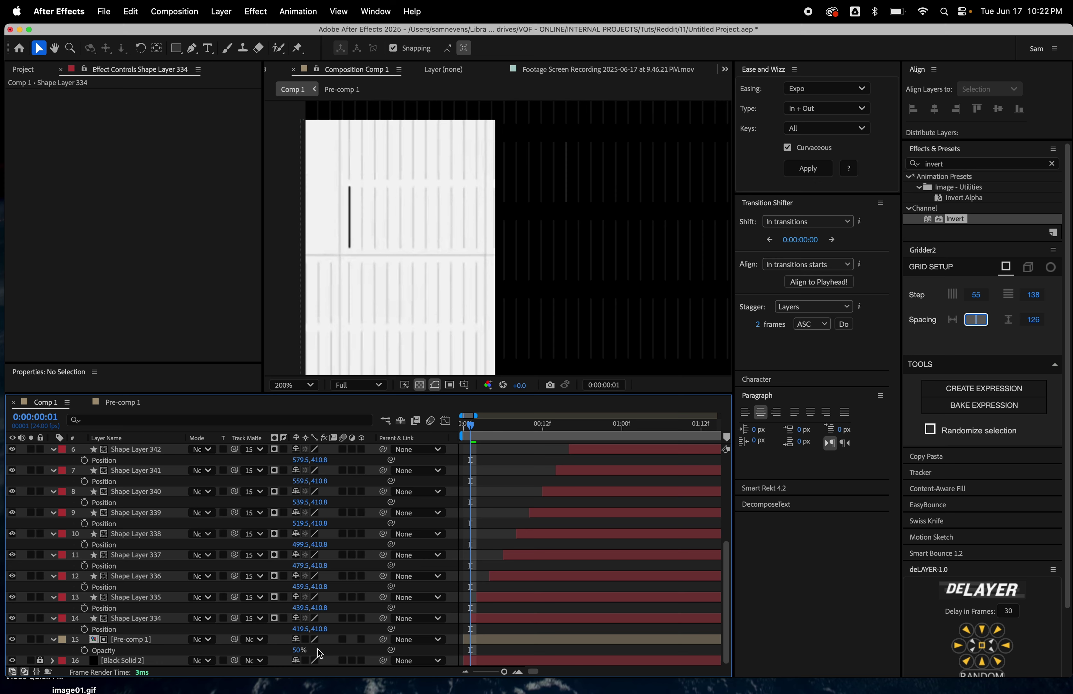
key("space")
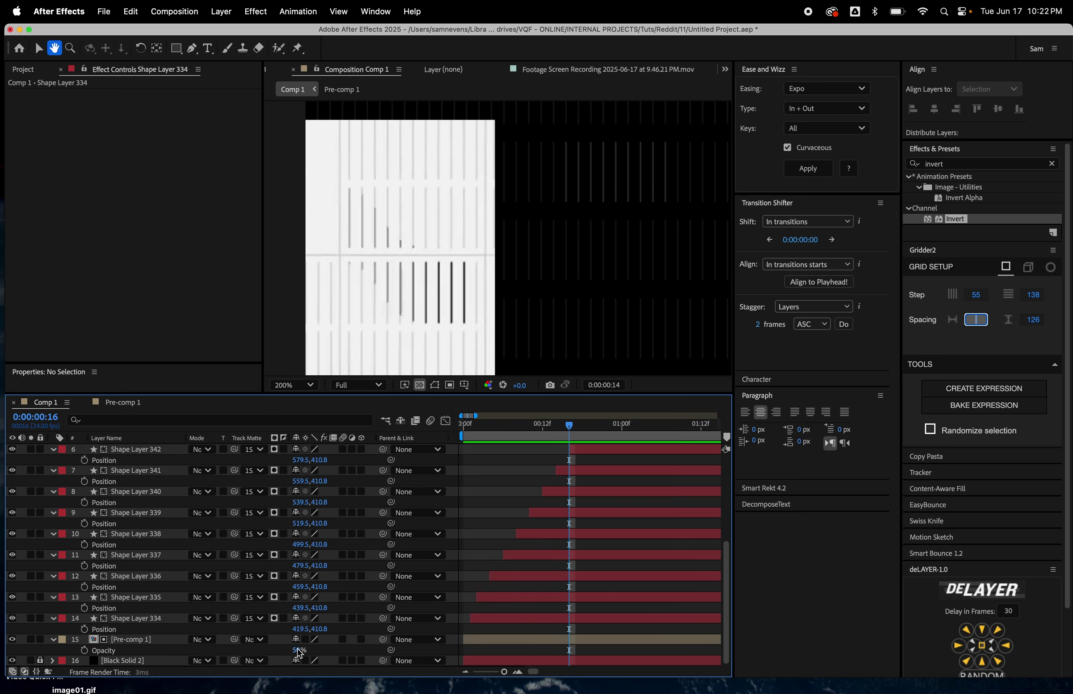
left_click_drag(509, 426, 497, 465)
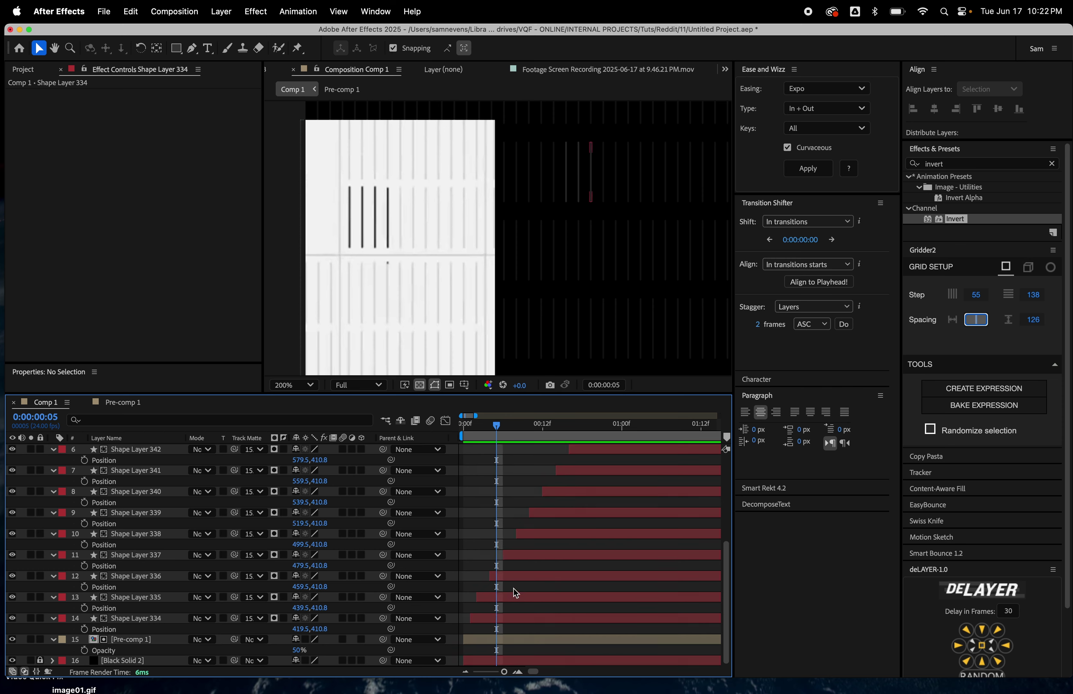
Start Shape Layer 337 at 0:00:00:05 and lower it to a Y position of 420.8.
left_click(522, 557)
key("bracketleft")
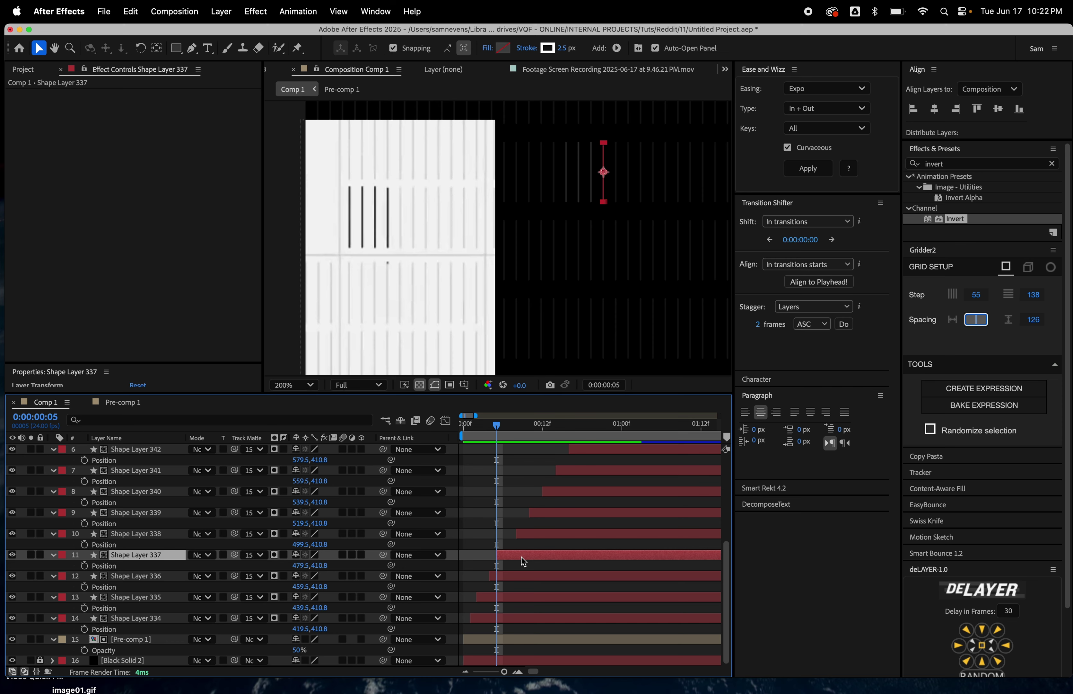
key("shift+Down")
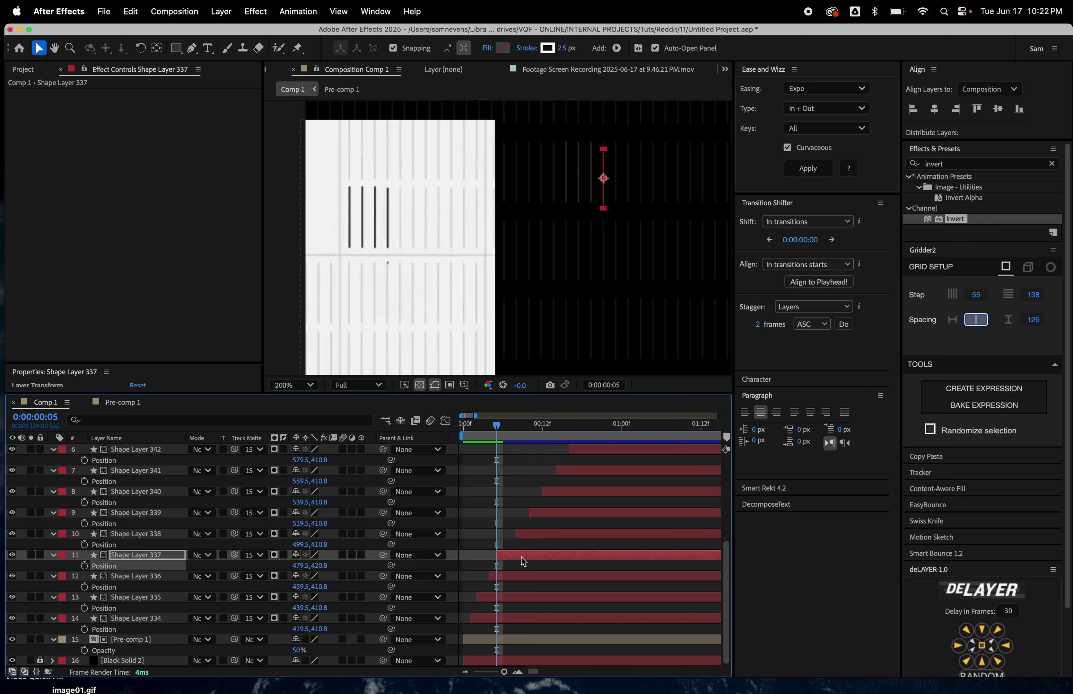
Place numbered composition marker 1 at 0:00:00:05.
key("Page_Down")
key("Page_Up")
key("shift+1")
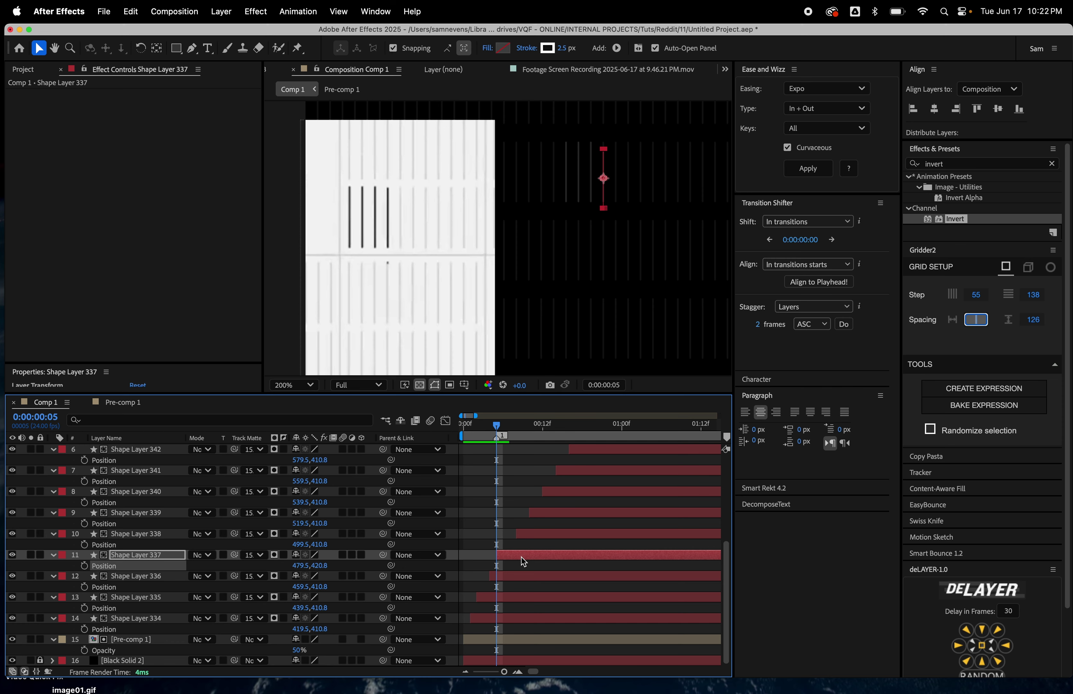
Start Shape Layer 338 at 0:00:00:07 and lower it to a Y position of 430.8.
key("Page_Down")
key("Page_Down")
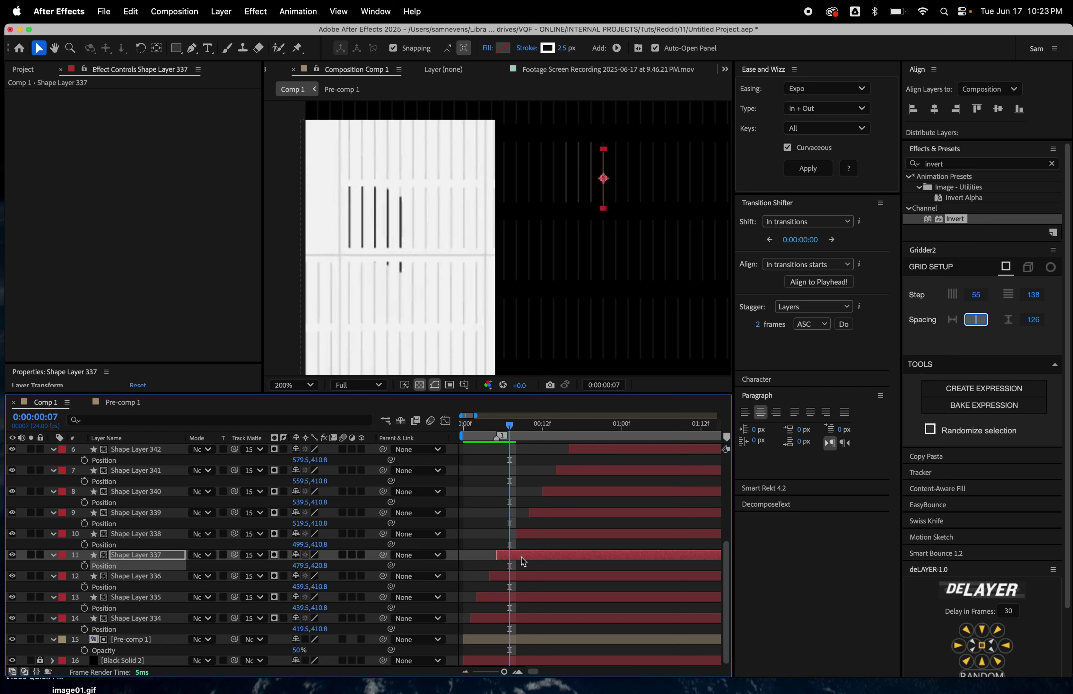
key("super+Up")
key("[")
key("shift+Down")
key("shift+Down")
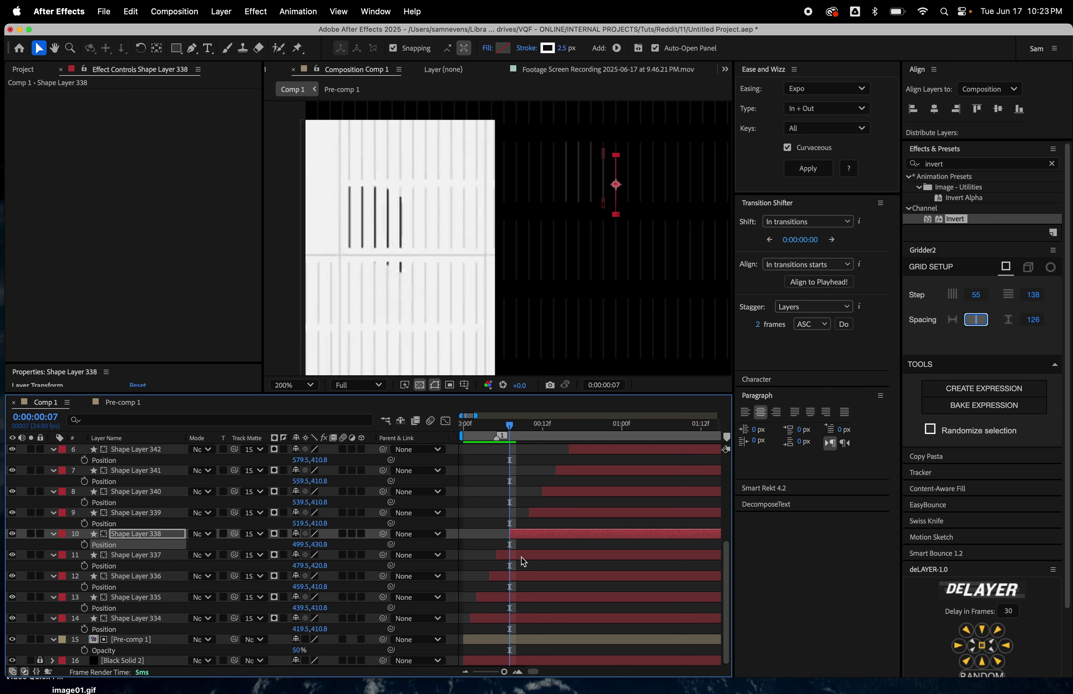
Start Shape Layer 339 at 0:00:00:09 and lower it to a Y position of 442.8.
key("Page_Down")
key("Page_Down")
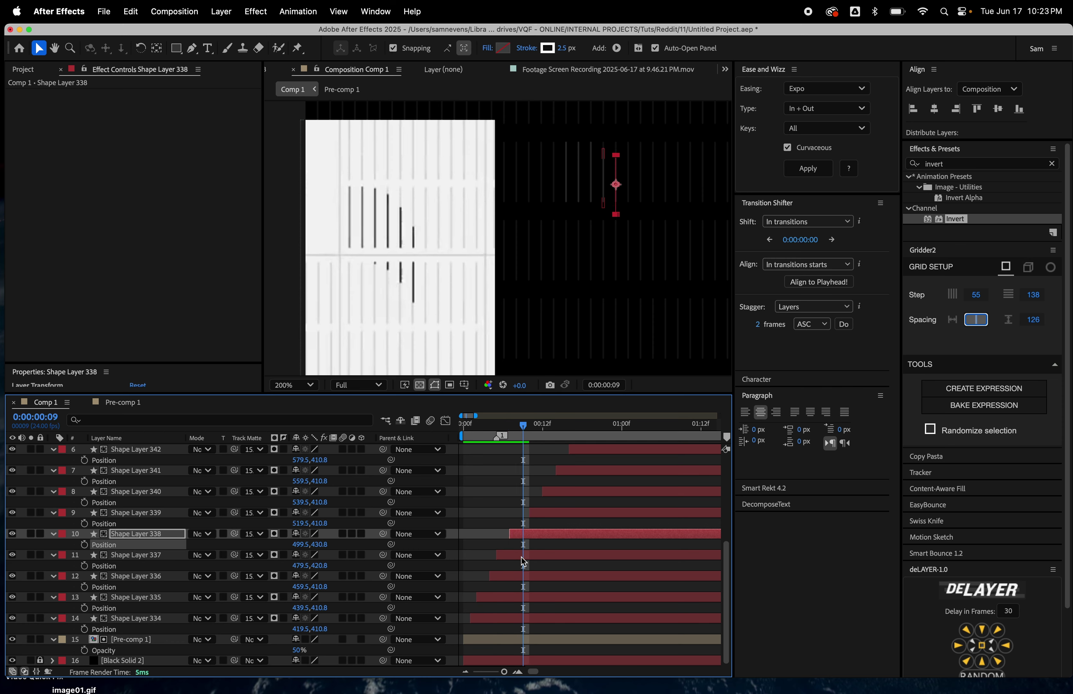
key("ctrl+Up")
key("shift+Down")
key("shift+Down")
key("shift+Down")
key("shift+Down")
key("shift+Up")
Start Shape Layer 340 at 0:00:00:10 and lower it to a Y position of 460.8.
key("Page_Down")
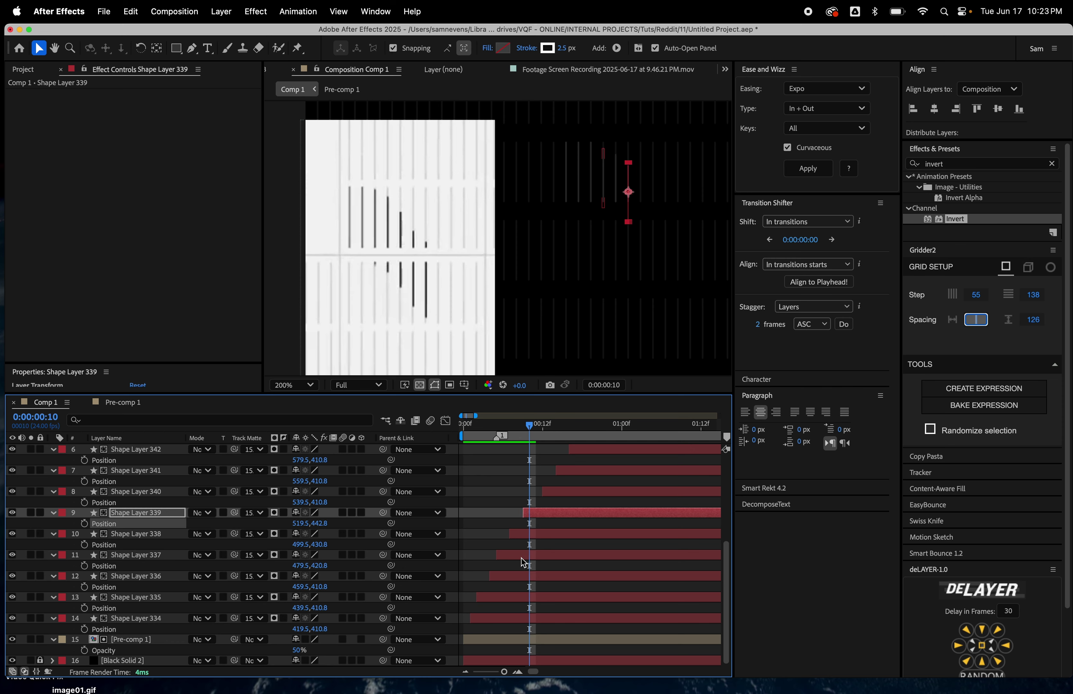
key("ctrl+Up")
key("bracketleft")
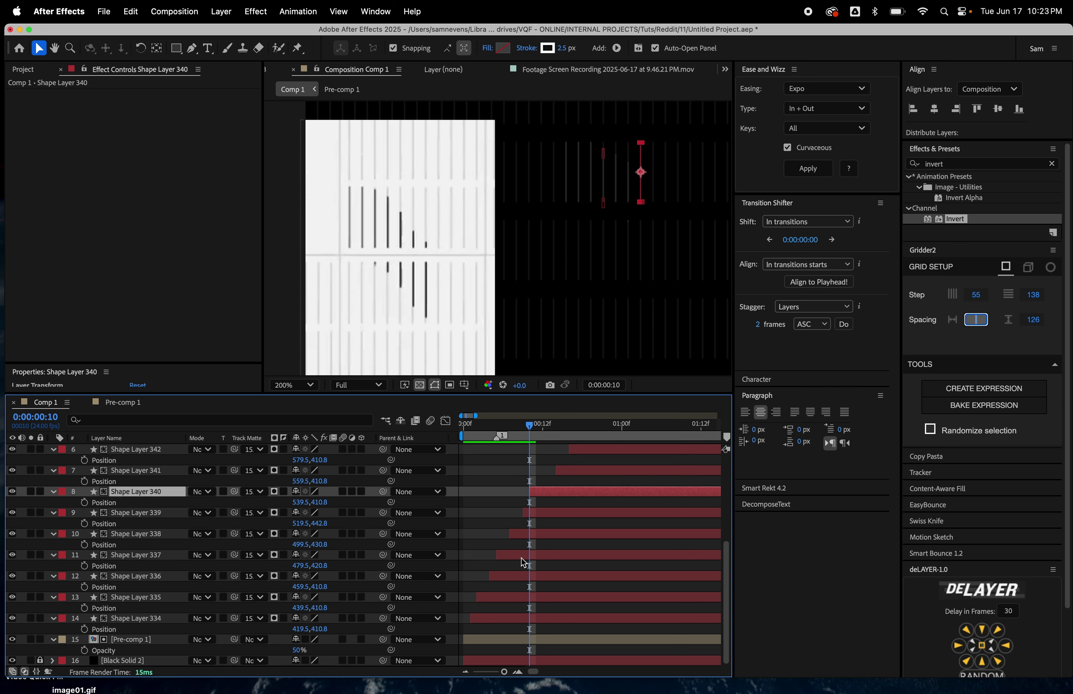
key("shift+Down")
key("shift+Down")
key("shift+Down")
key("shift+Down")
key("shift+Down")
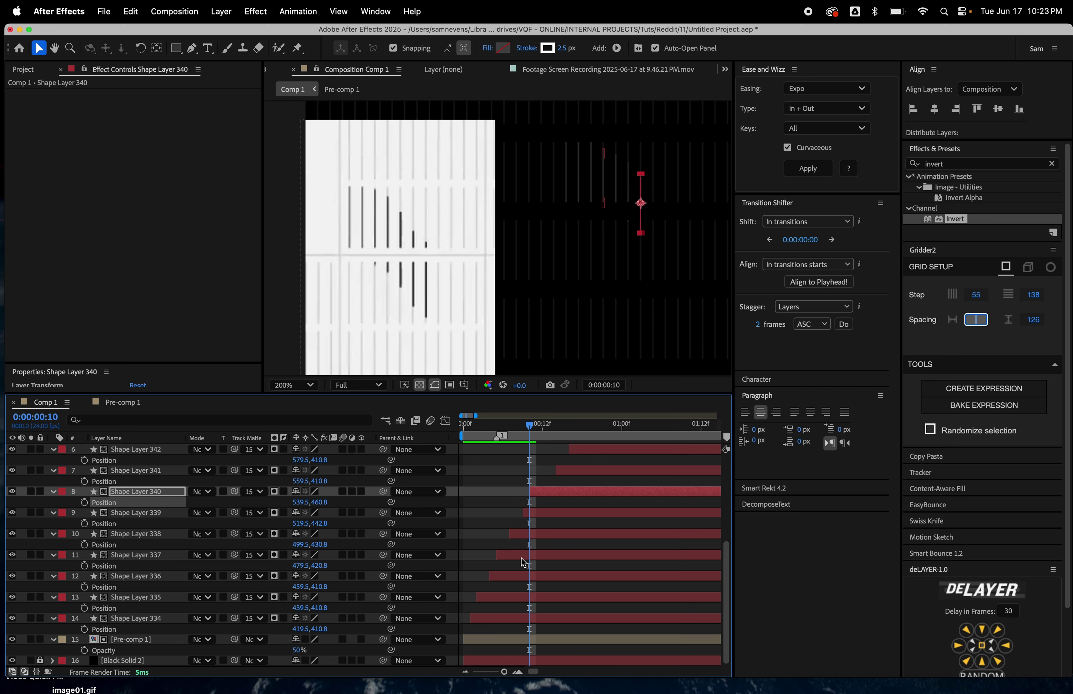
Start Shape Layer 341 at 0:00:00:12 and lower it to a Y position of 480.8.
key("Page_Down")
key("Page_Down")
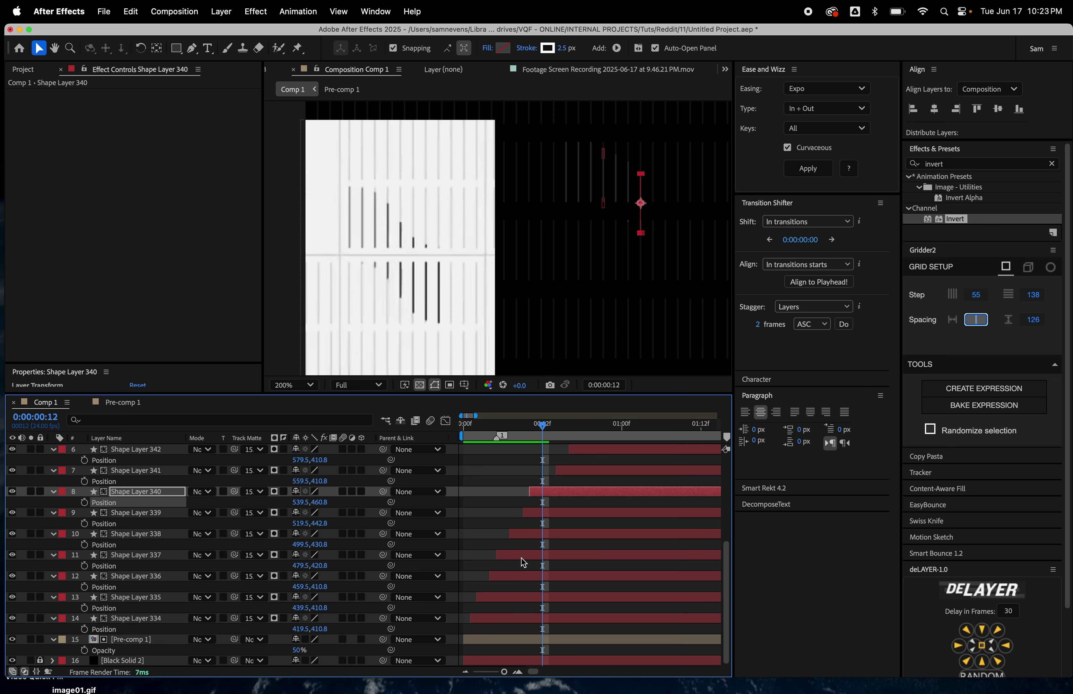
key("super+Up")
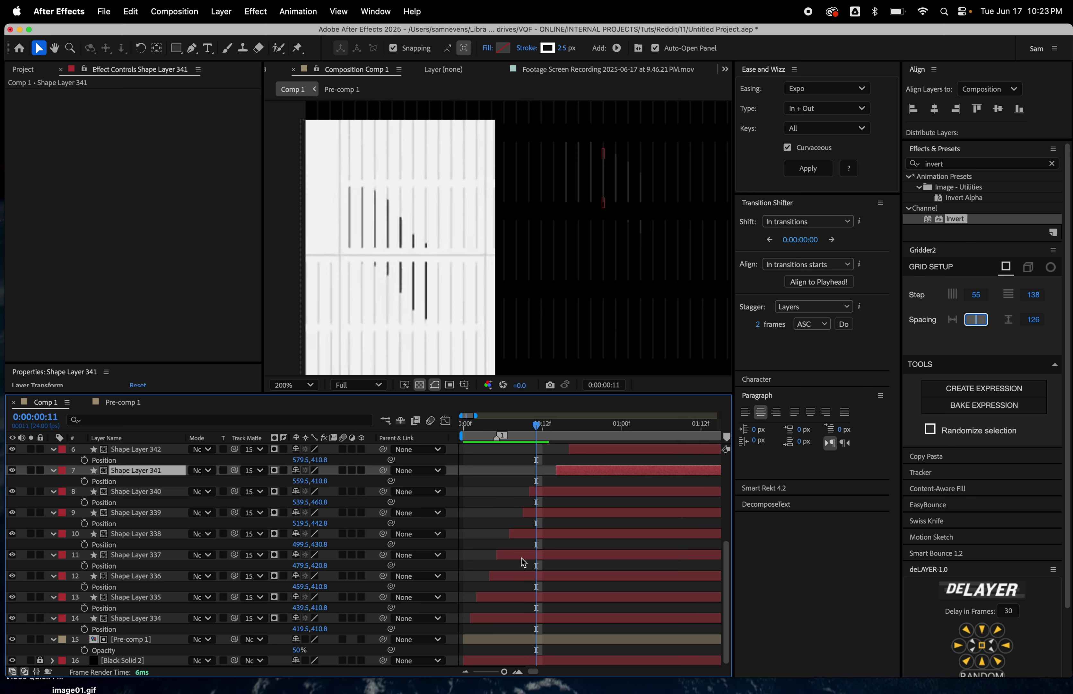
key("bracketleft")
key("shift+Down")
key("shift+Down")
key("shift+Down")
key("shift+Down")
key("shift+Down")
key("shift+Down")
key("shift+Down")
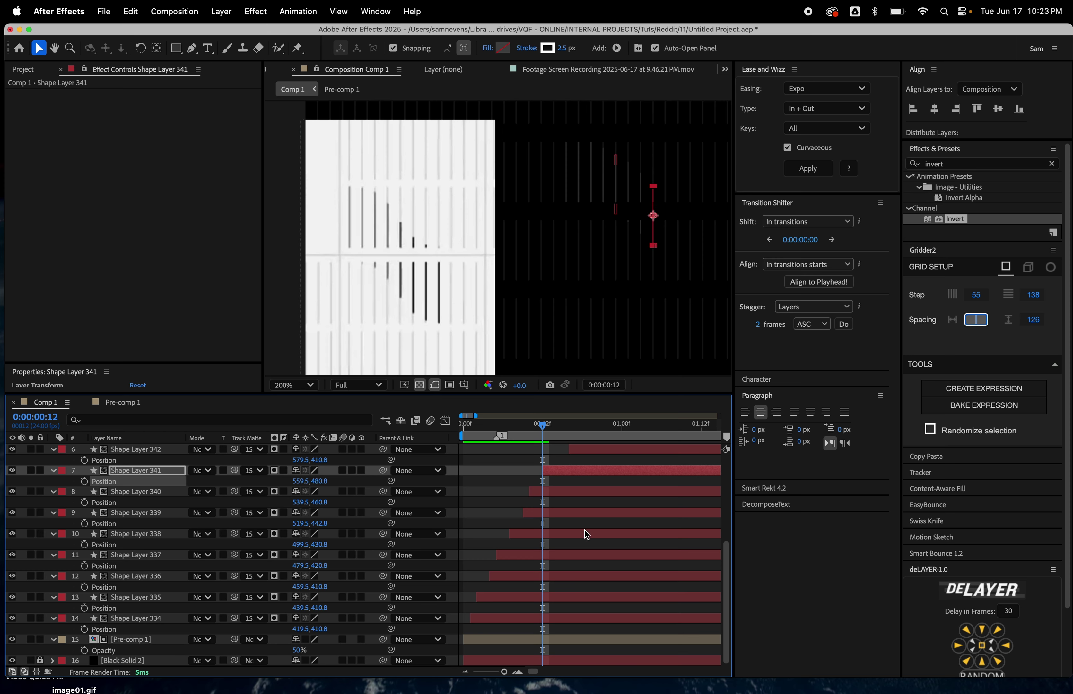
Start Shape Layer 342 at 0:00:00:14 and lower it to a Y position of 530.8.
scroll(584, 530, "up", 1)
key("Page_Down")
key("Page_Down")
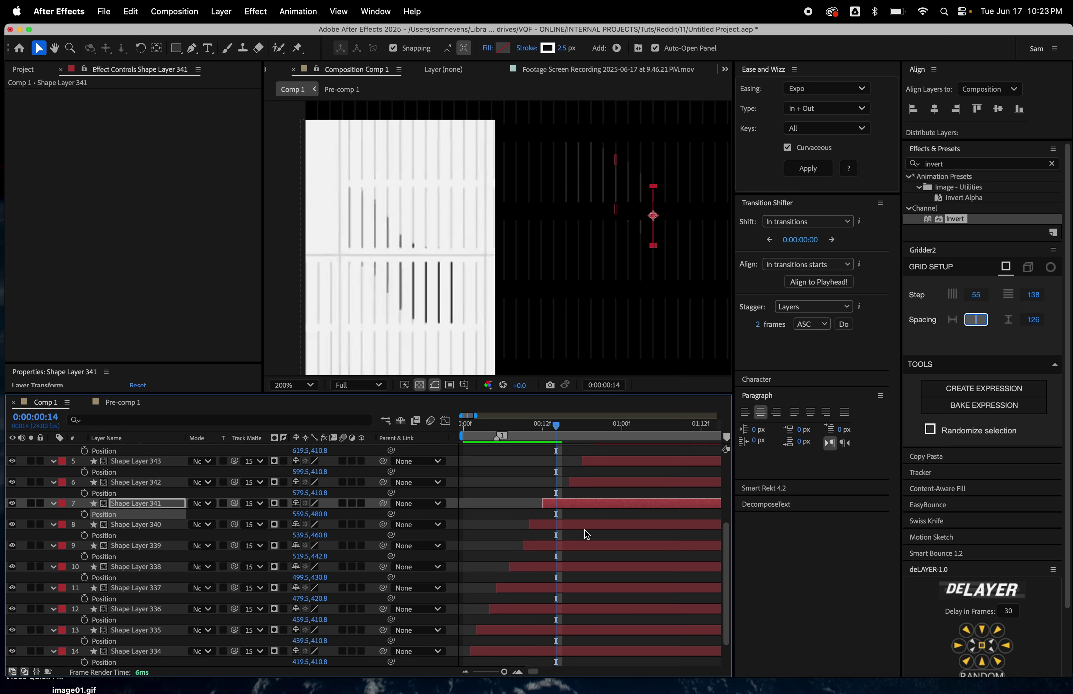
key("super+Up")
key("bracketleft")
key("shift+Down")
key("shift+Down")
key("shift+Down")
key("shift+Down")
key("shift+Down")
key("shift+Down")
key("shift+Down")
key("shift+Down")
key("shift+Down")
key("shift+Down")
key("shift+Down")
key("shift+Down")
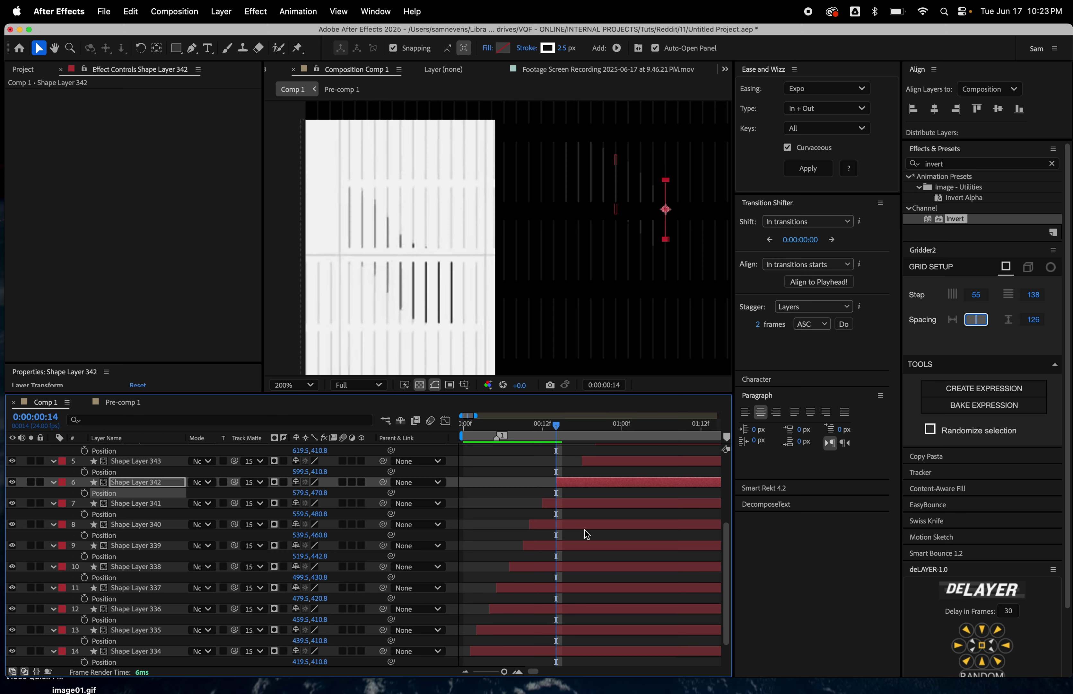
Start Shape Layer 343 at 0:00:00:15.
key("Page_Down")
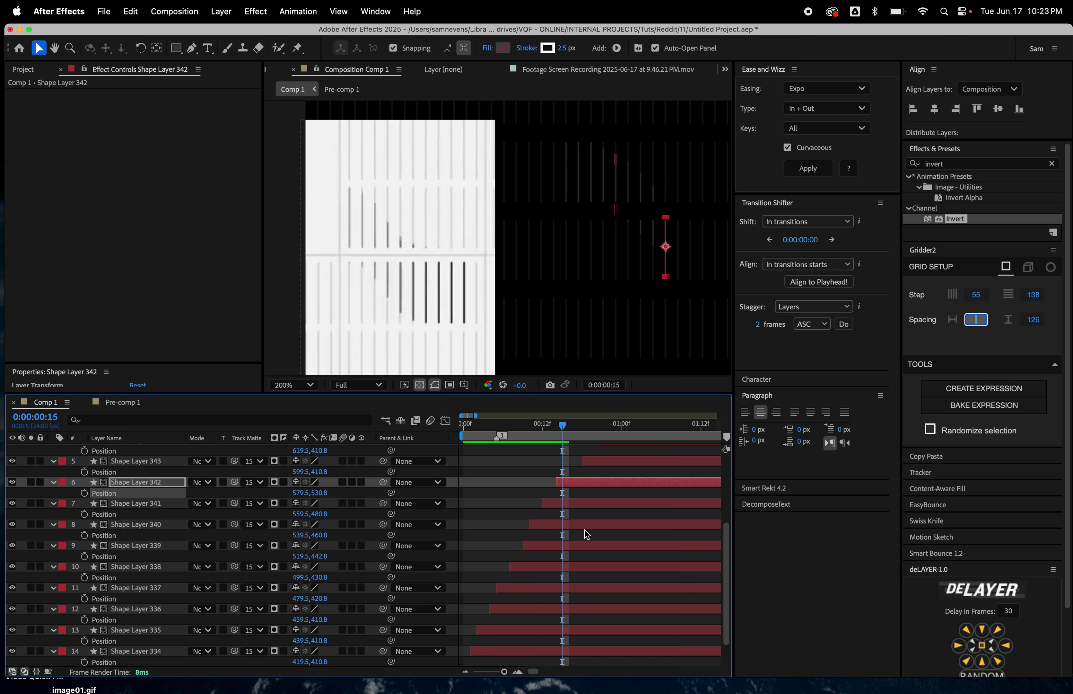
key("super+Up")
key("bracketleft")
Lower Shape Layers 343 through 346 together to a Y position of 534.8, level with the second row of bars.
scroll(585, 530, "up", 3)
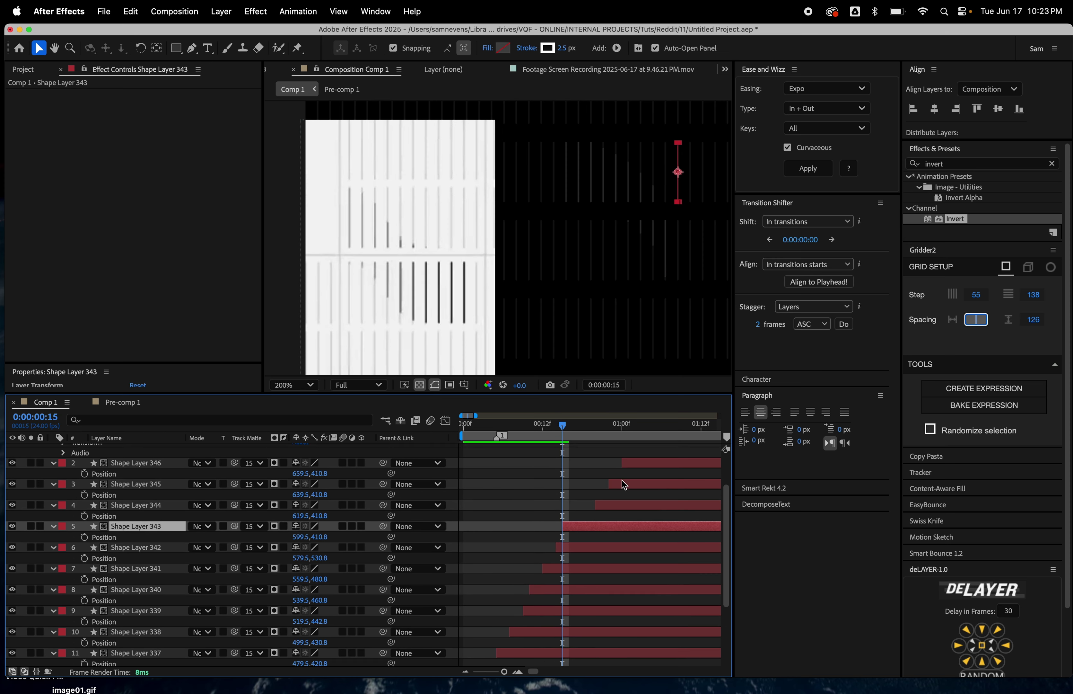
left_click(643, 463, "shift")
key("shift+Down")
key("shift+Down")
key("shift+Down")
key("shift+Down")
key("shift+Down")
key("shift+Down")
key("shift+Down")
key("shift+Down")
key("shift+Down")
key("shift+Down")
key("shift+Down")
key("shift+Down")
key("shift+Down")
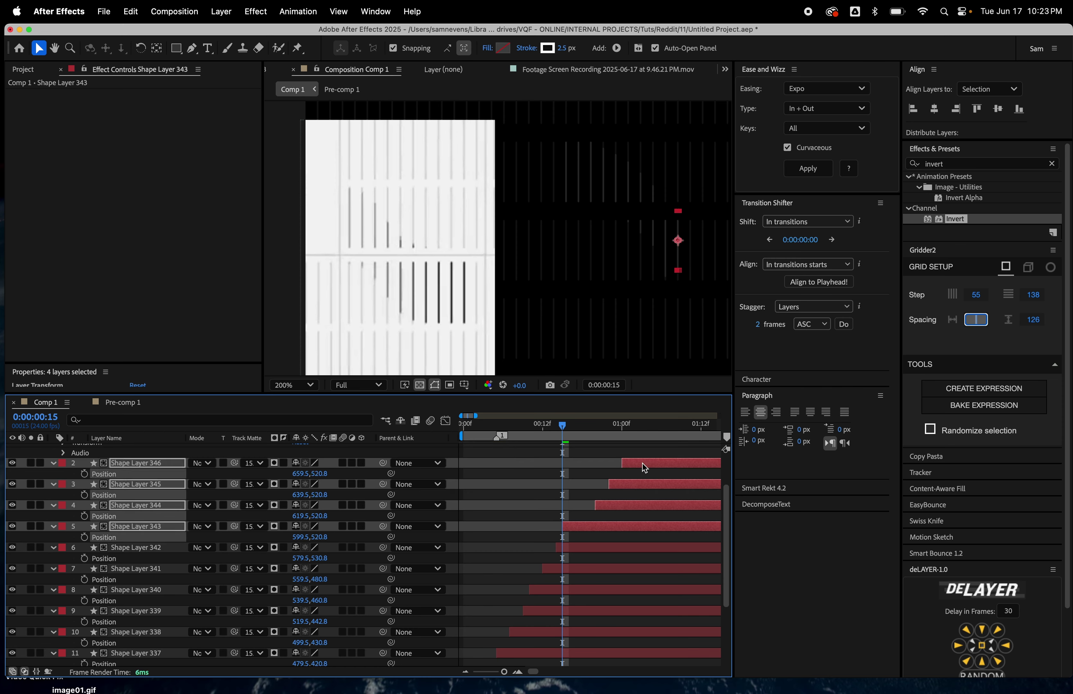
key("Up")
key("Up")
key("Up")
key("Up")
key("Up")
key("Up")
key("Up")
key("Down")
key("F2")
Start Shape Layers 344, 345 and 346 at 0:00:00:17, 0:00:00:19 and 0:00:00:21 respectively, matching the reference bars.
key("Page_Down")
key("Page_Down")
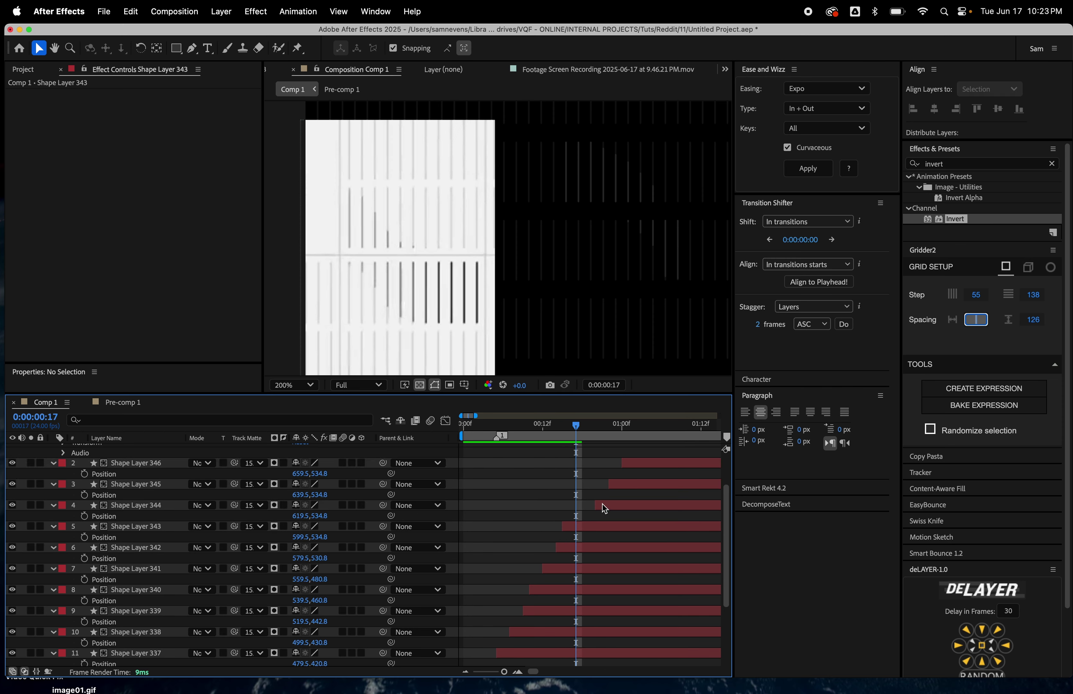
left_click(612, 507)
key("Page_Down")
key("Page_Down")
key("super+Up")
key("bracketleft")
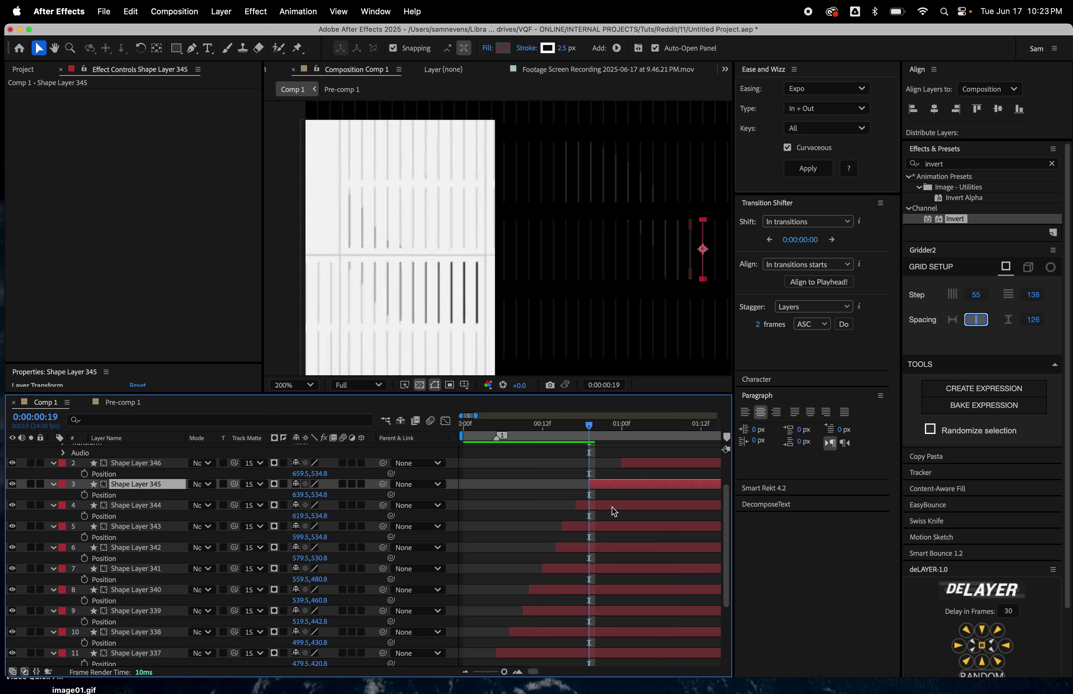
key("Page_Down")
key("Page_Down")
key("super+Up")
key("bracketleft")
key("super+shift+a")
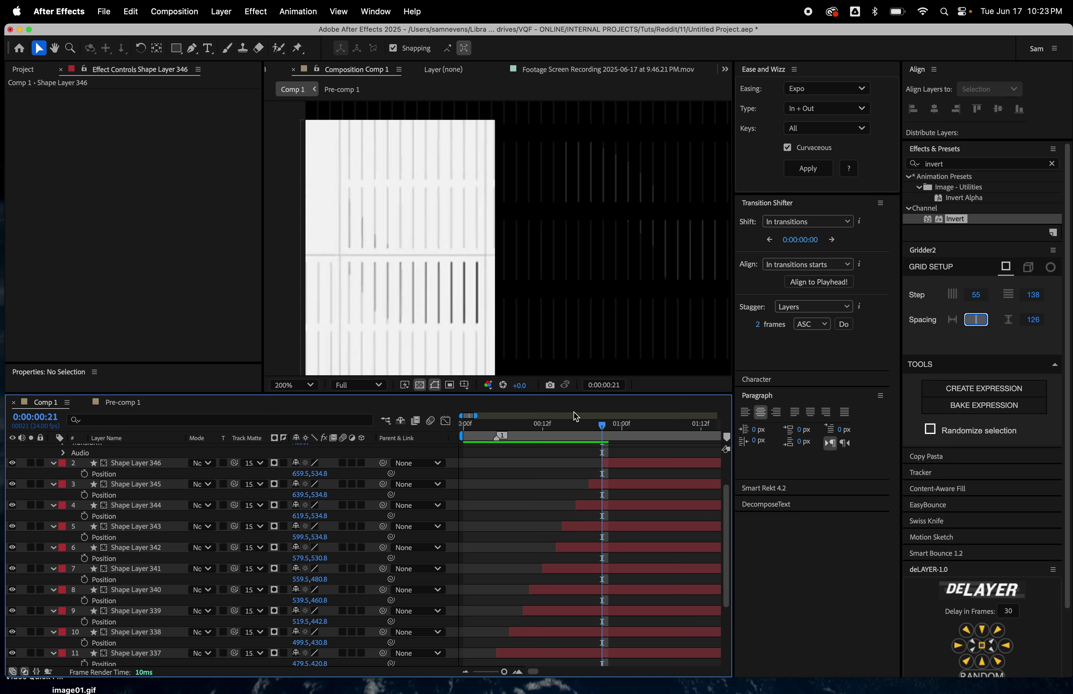
Preview the staggered lines from the start against the reference recording and scrub to 0:00:00:15.
left_click_drag(590, 426, 465, 428)
key("space")
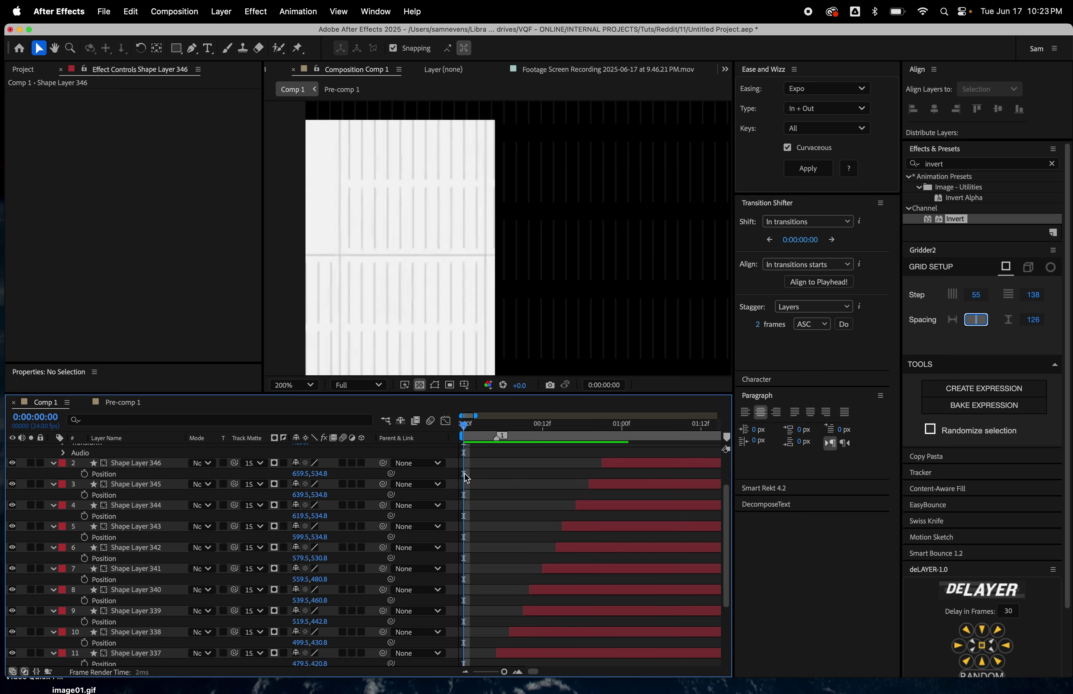
key("space")
key("space")
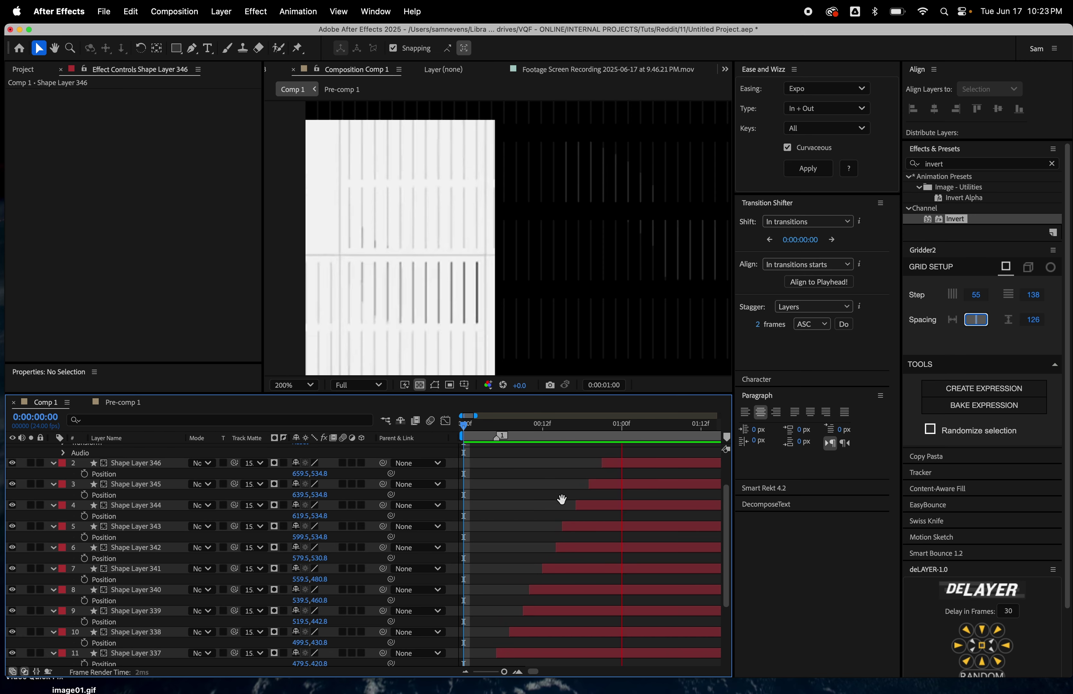
key("space")
left_click_drag(621, 435, 564, 466)
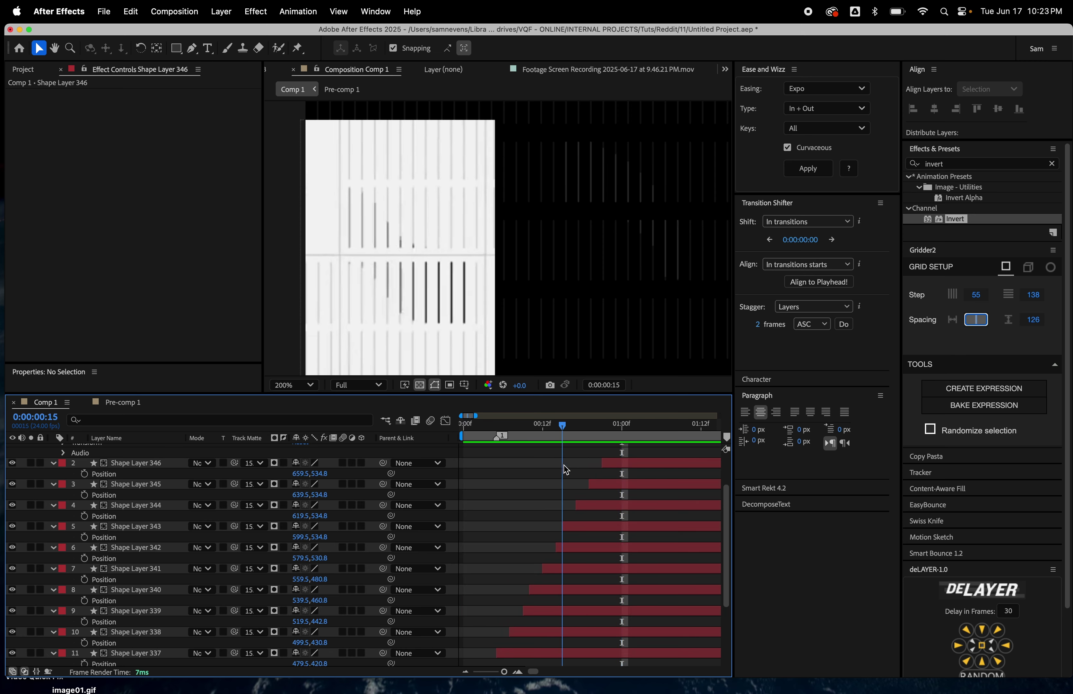
Add position keyframes at 0:00:00:05 to the nine layers Shape Layer 334 through Shape Layer 342.
scroll(579, 526, "down", 1)
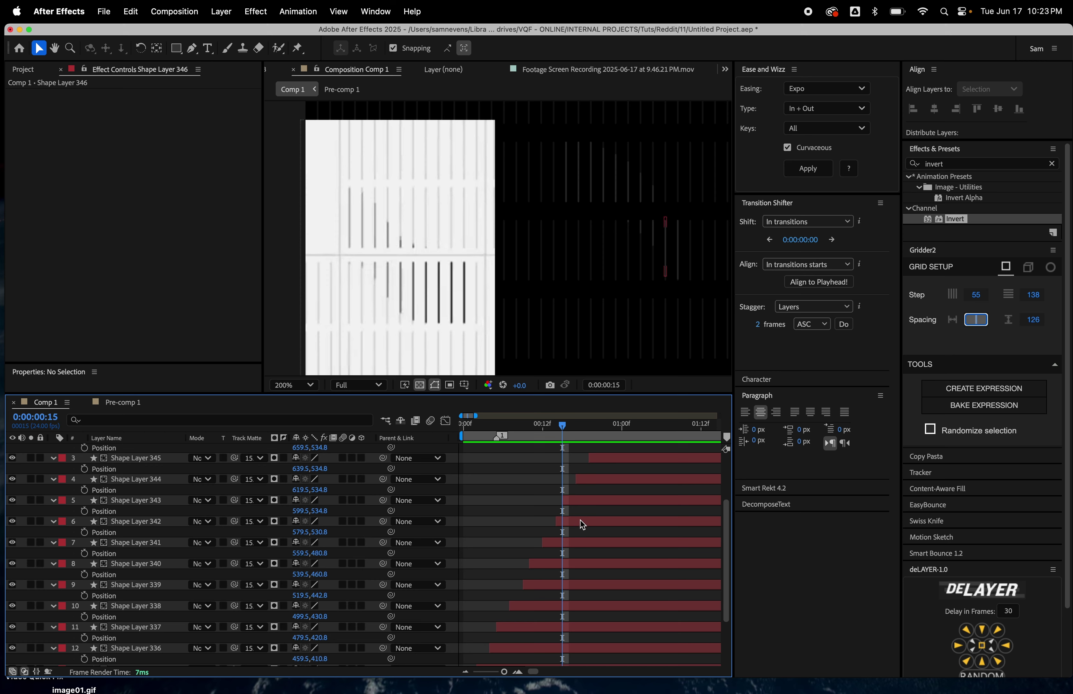
left_click(572, 522)
scroll(570, 541, "down", 2)
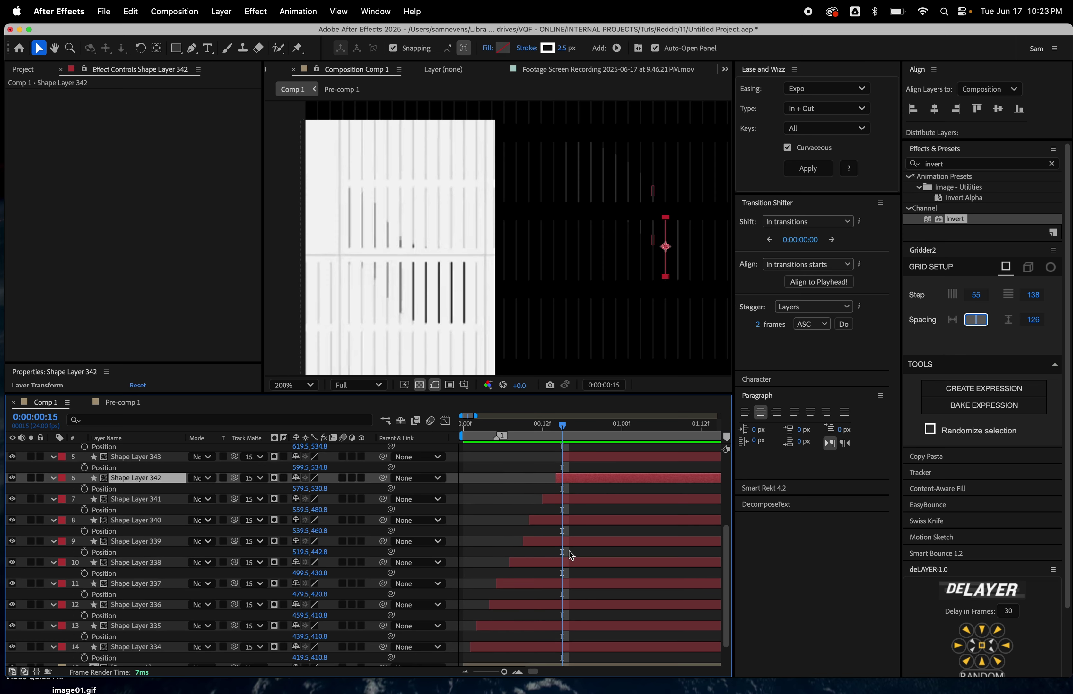
key("super+shift+Down")
key("super+shift+Down")
key("super+shift+Down")
key("super+shift+Down")
key("super+shift+Down")
key("super+shift+Down")
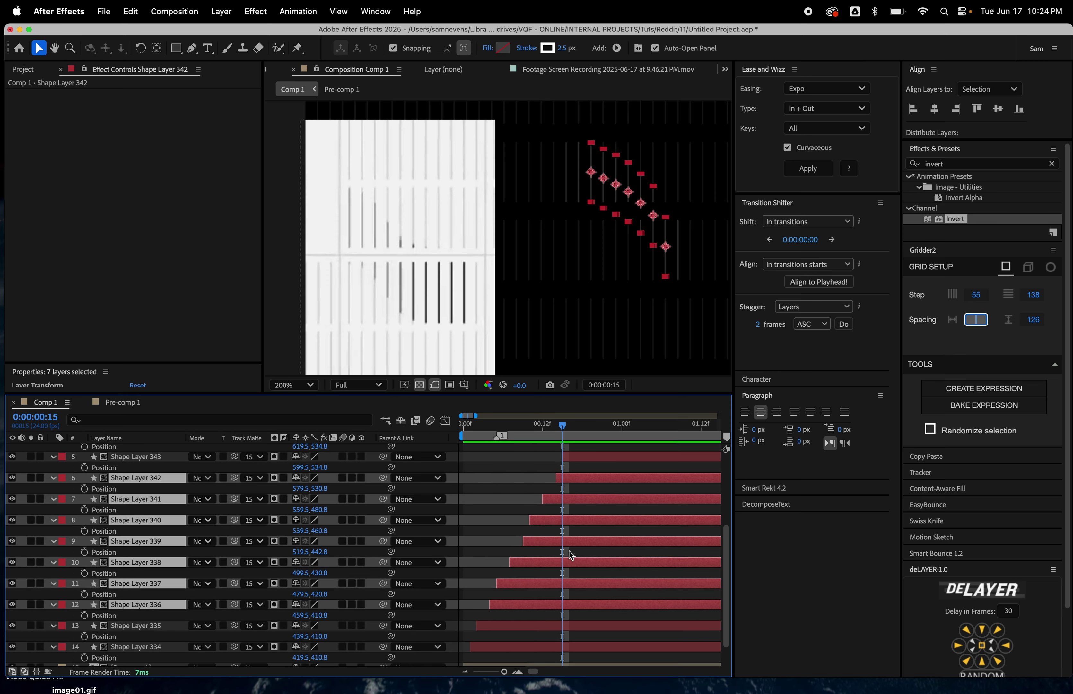
key("super+shift+Down")
key("super+shift+Down")
scroll(569, 551, "up", 3)
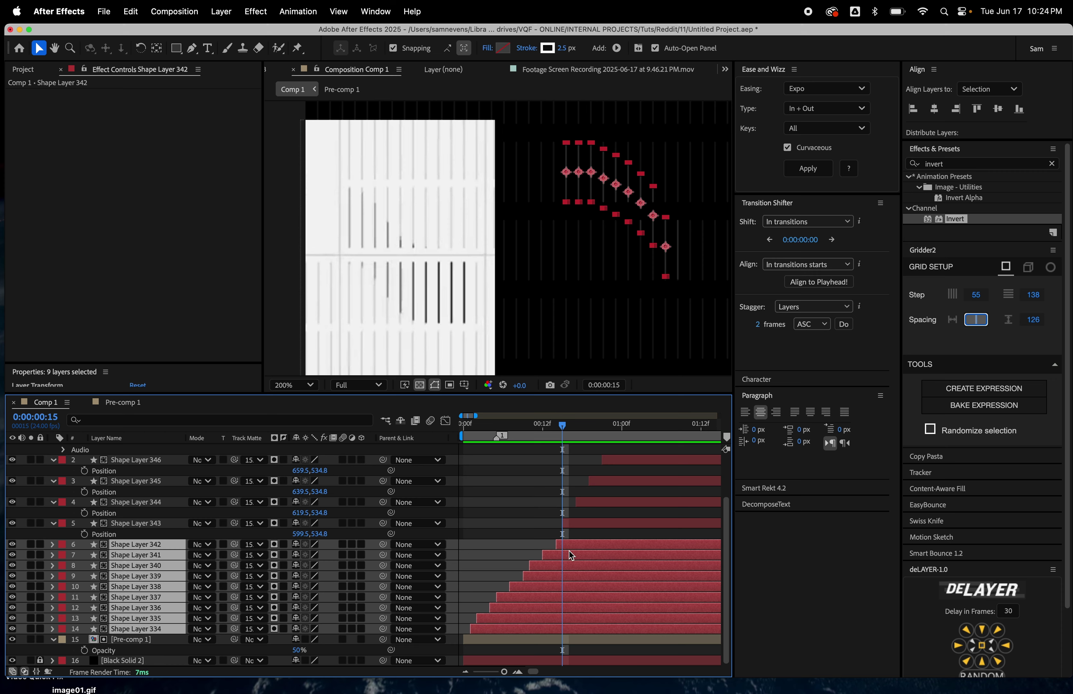
left_click(83, 554)
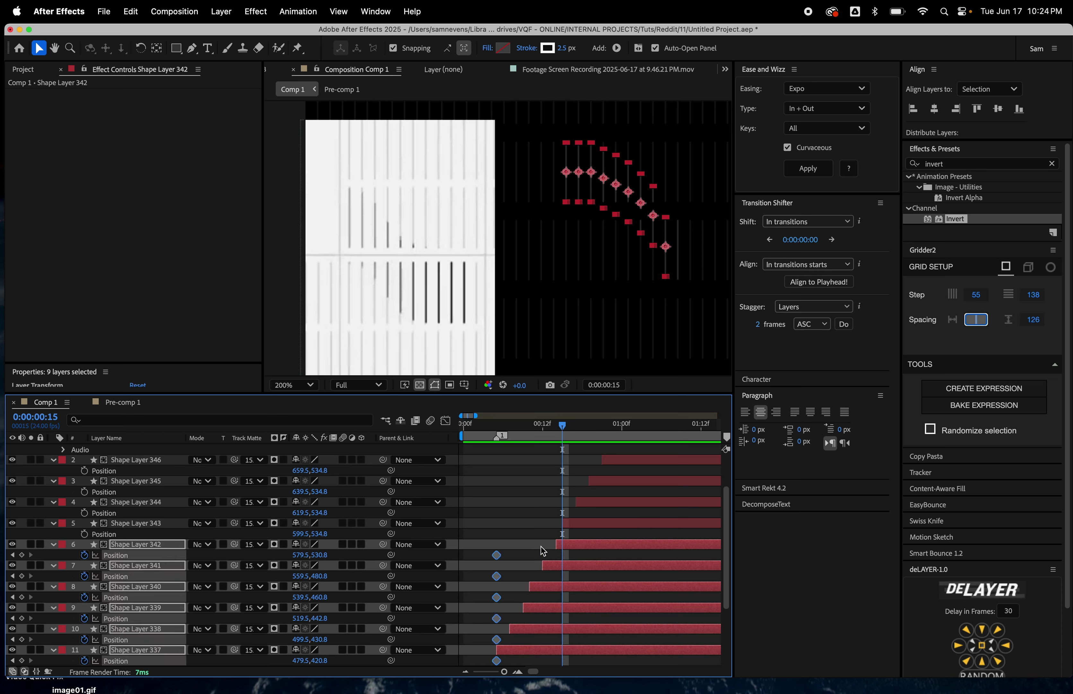
left_click(519, 519)
left_click(573, 524)
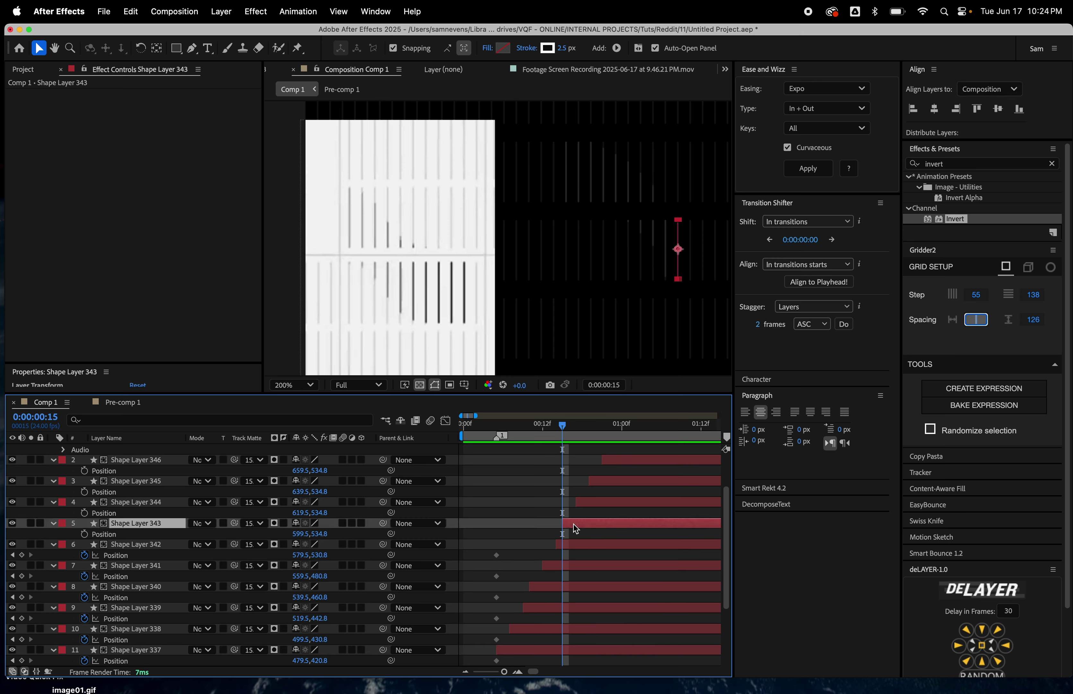
left_click_drag(321, 512, 437, 512)
key("super+z")
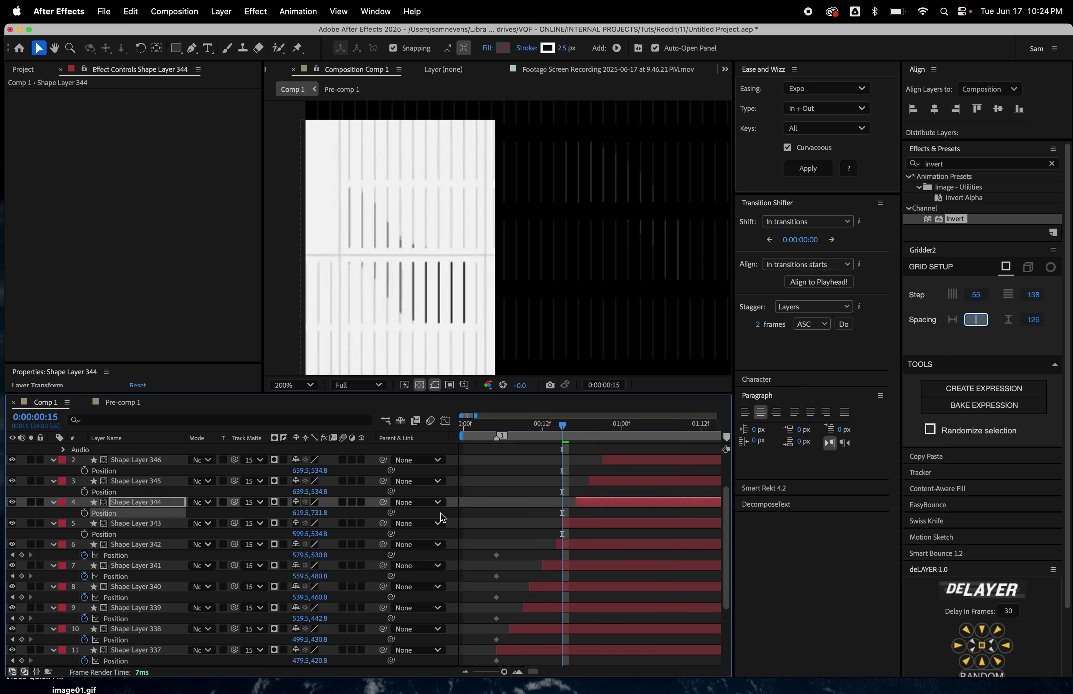
left_click(573, 524)
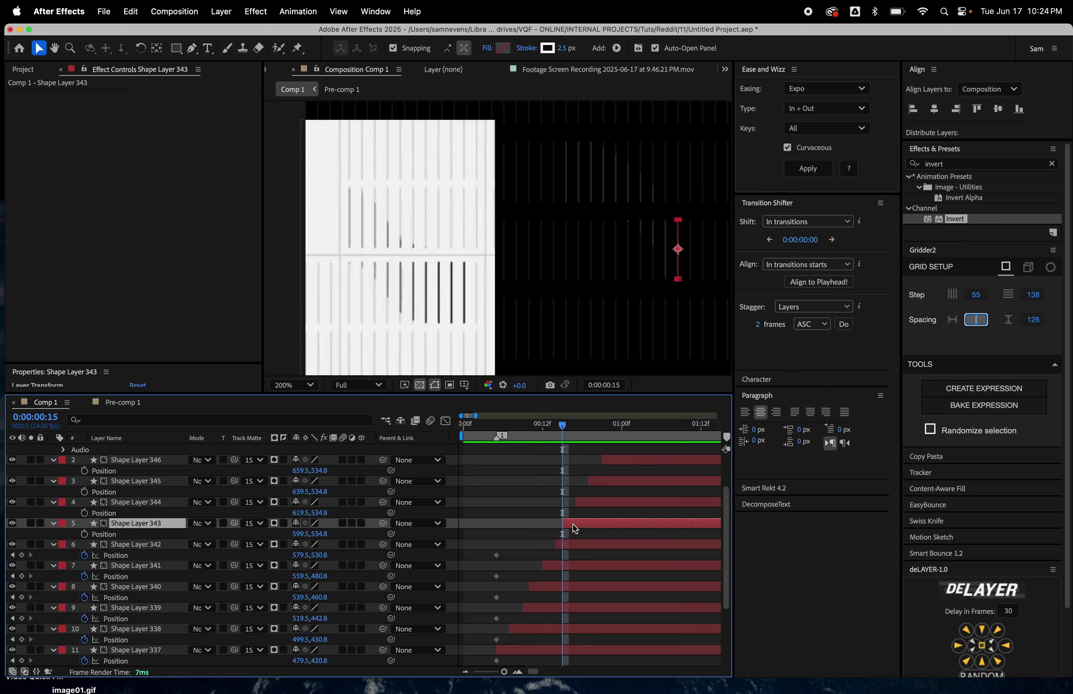
At 0:00:00:16, set the Y position of Shape Layers 342 through 338 to 534.75, adding a second position keyframe to each.
key("Page_Down")
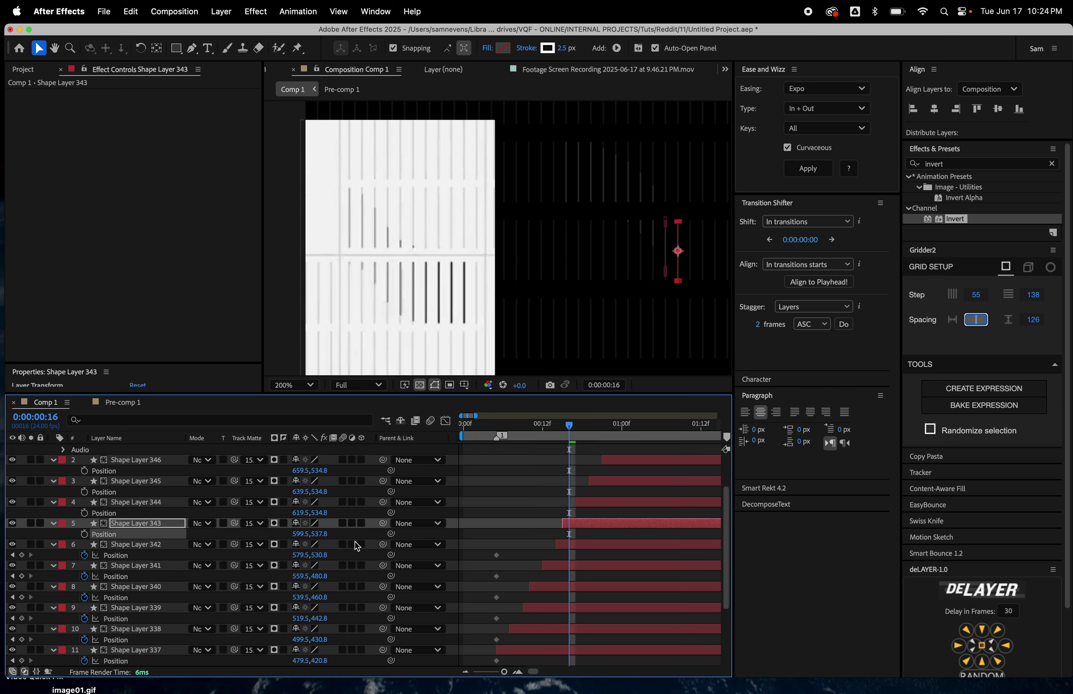
left_click(355, 537)
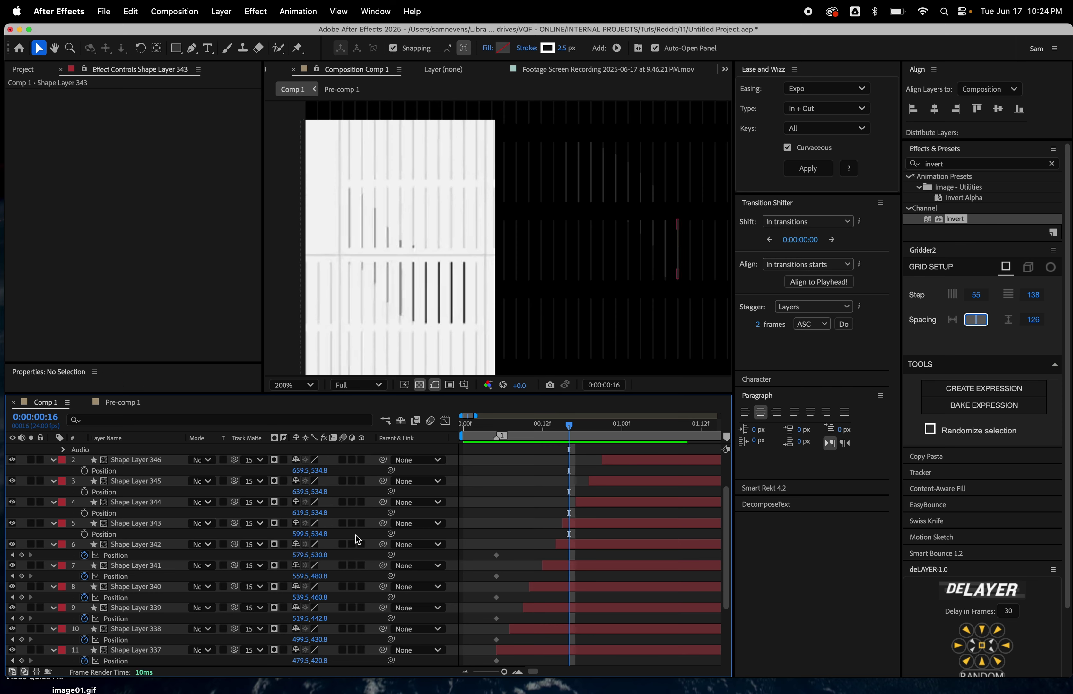
left_click(320, 555)
type("534.75")
left_click(321, 577)
type("534.75")
left_click(329, 596)
type("534.75")
left_click(328, 618)
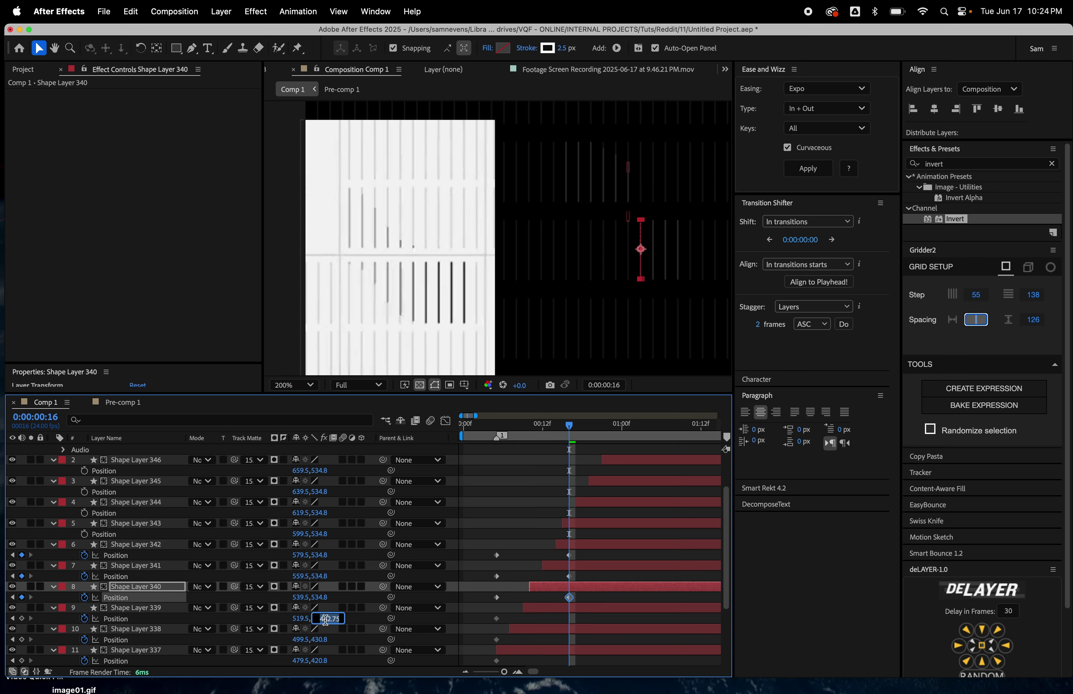
type("534.75")
left_click(328, 639)
type("534.75")
scroll(441, 592, "down", 2)
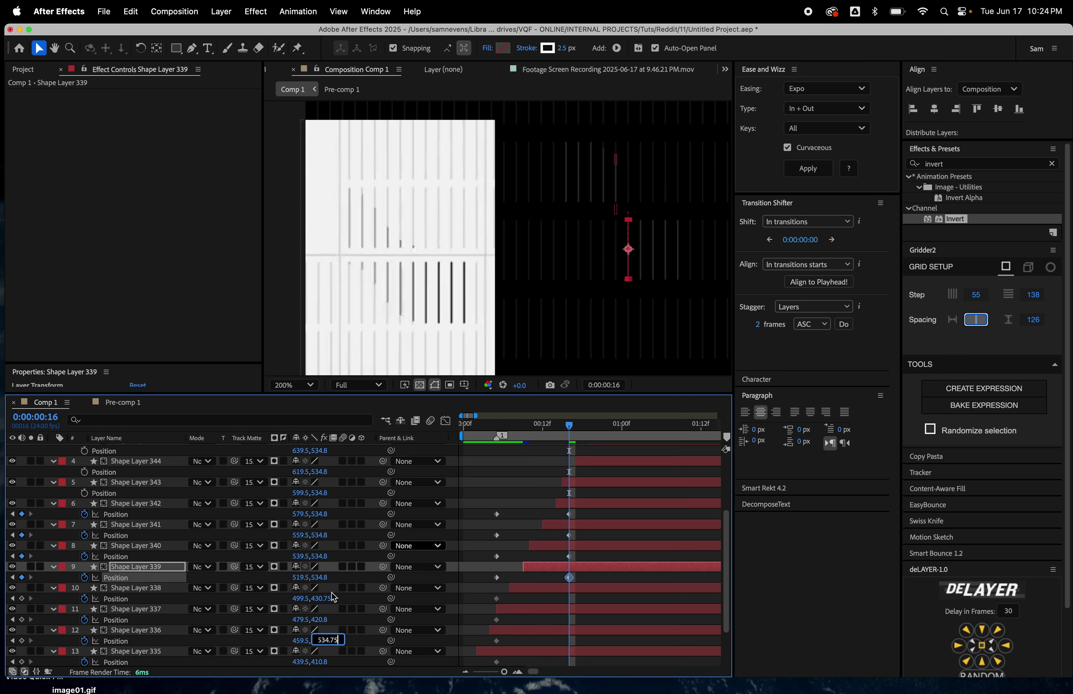
key("Return")
Set the Y position of Shape Layers 337 through 334 to 534.75 at 0:00:00:16.
left_click(322, 619)
type("534.75")
key("Return")
left_click(322, 640)
type("534.75")
left_click(322, 661)
type("534.75")
left_click(468, 578)
scroll(468, 579, "down", 2)
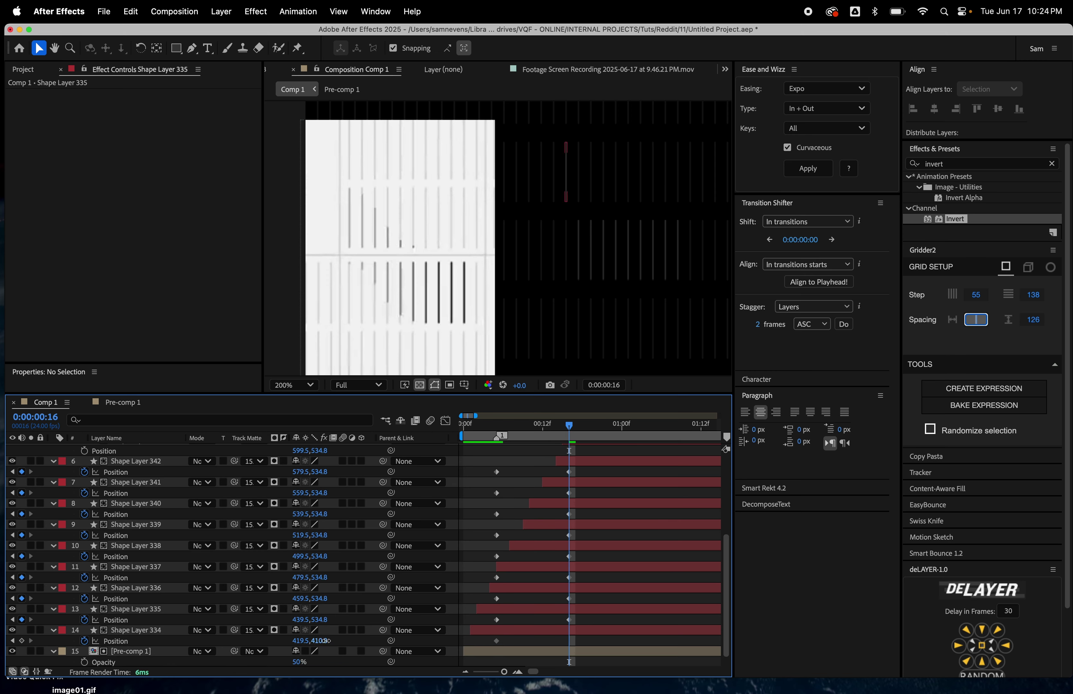
key("Return")
Scrub to 0:00:00:20 and compare the lowered lines and their keyframes with the reference bars.
left_click_drag(570, 450, 593, 482)
scroll(598, 626, "up", 4)
left_click(496, 548)
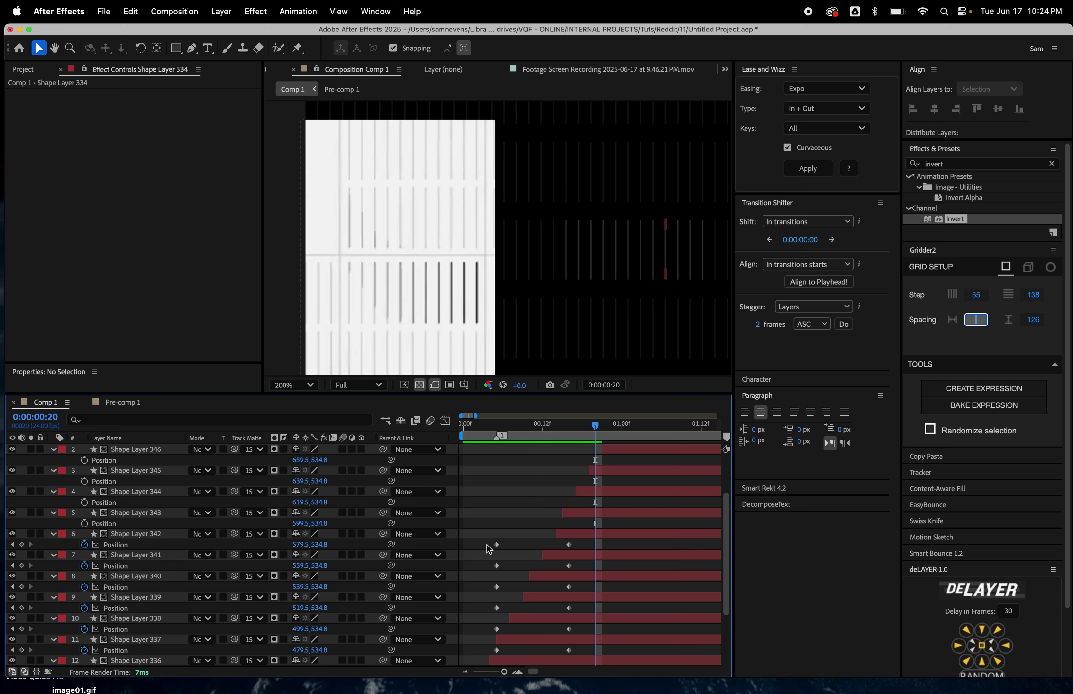
scroll(489, 549, "down", 3)
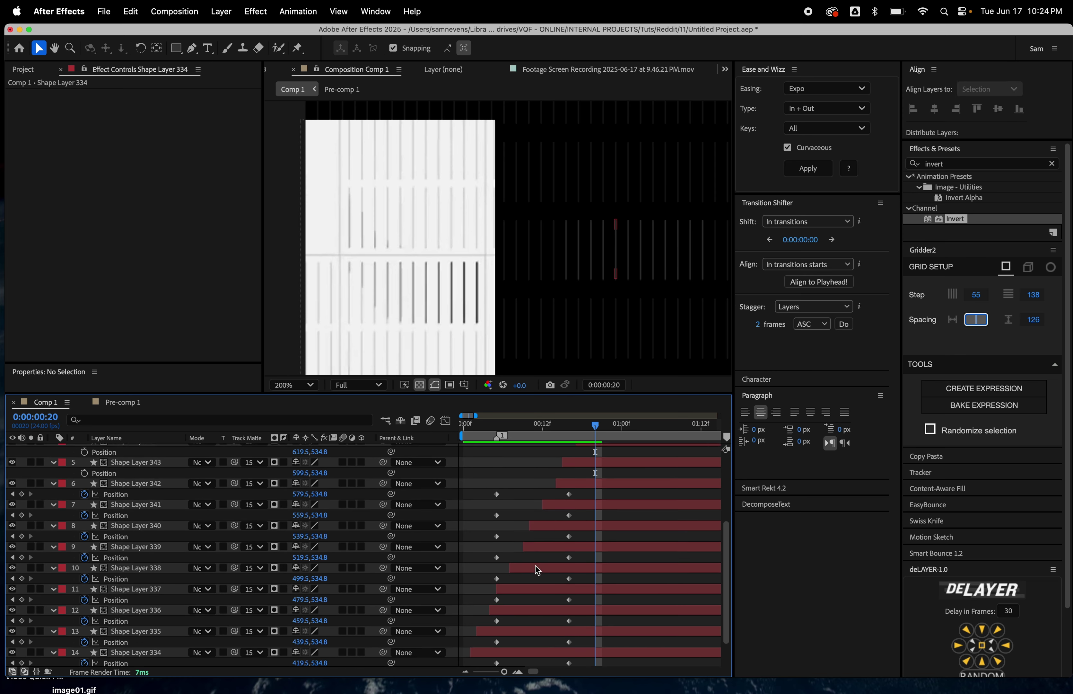
scroll(537, 570, "down", 1)
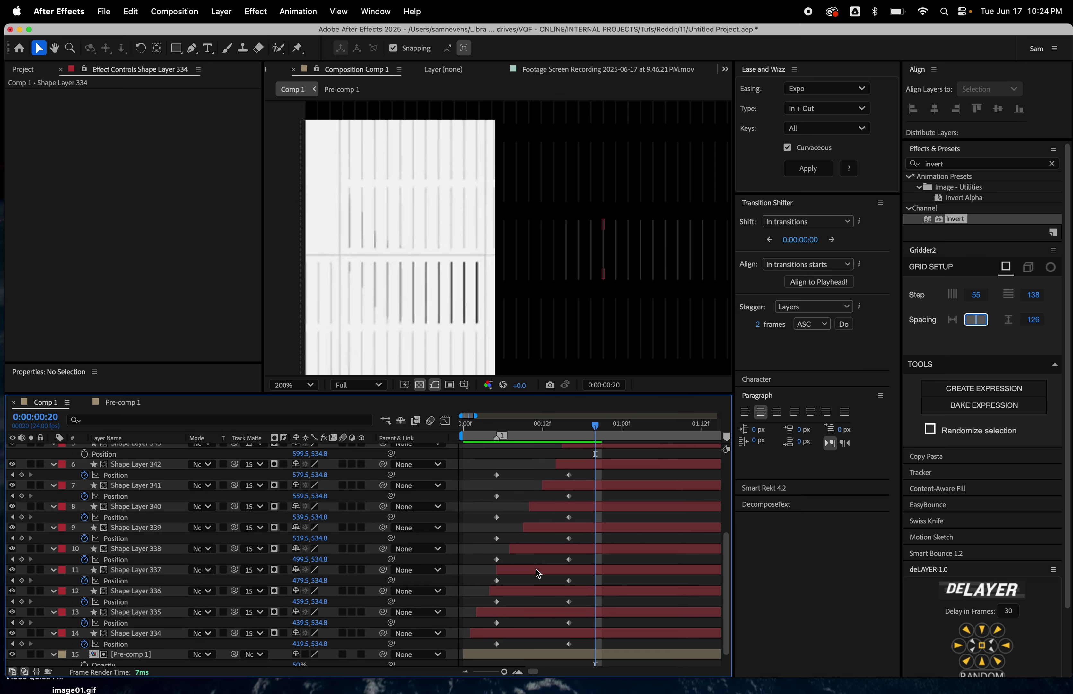
Step through the frames up to 0:00:00:08 and try starting Shape Layer 337 one frame later, at 0:00:00:06.
left_click(535, 569)
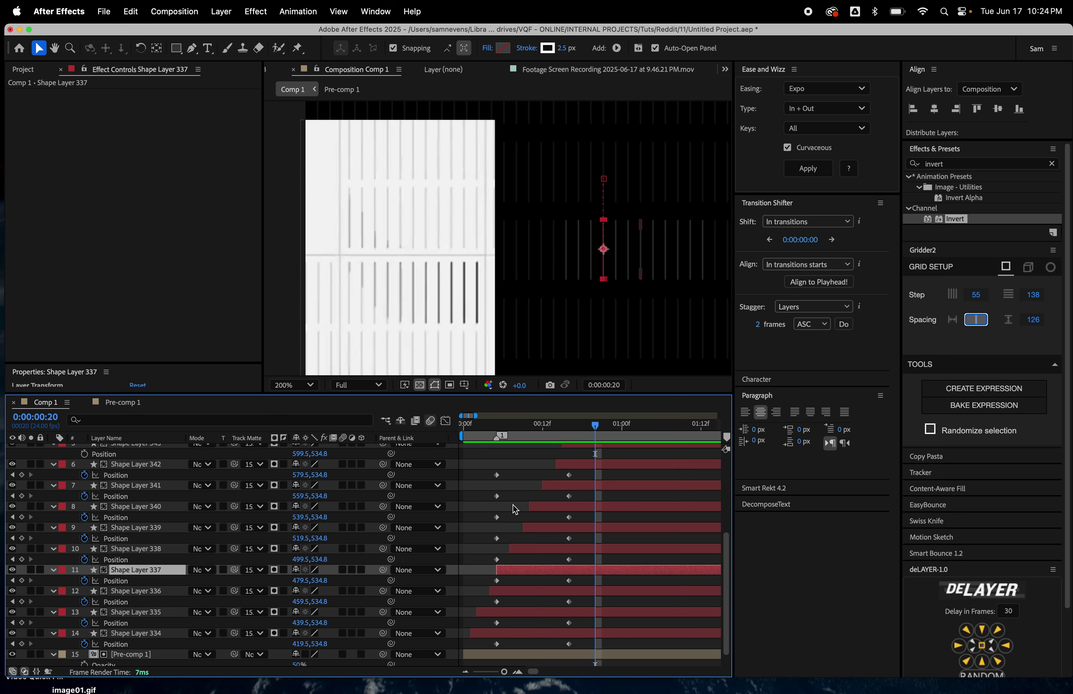
left_click_drag(490, 472, 585, 653)
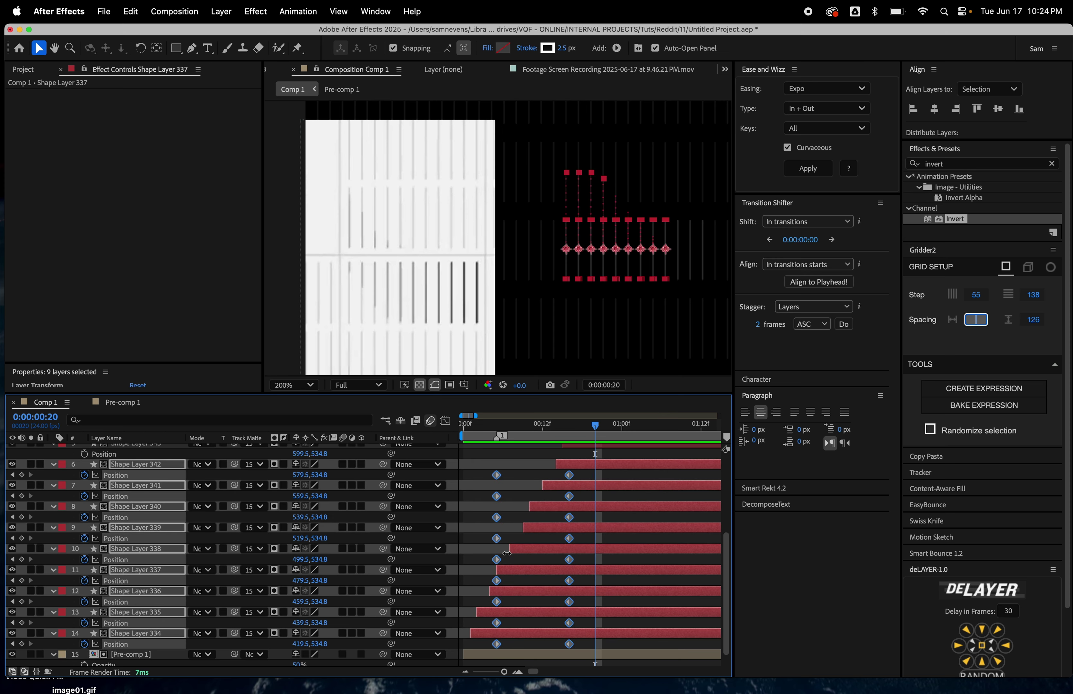
left_click(478, 427)
left_click(490, 615)
key("super+Right")
key("super+Right")
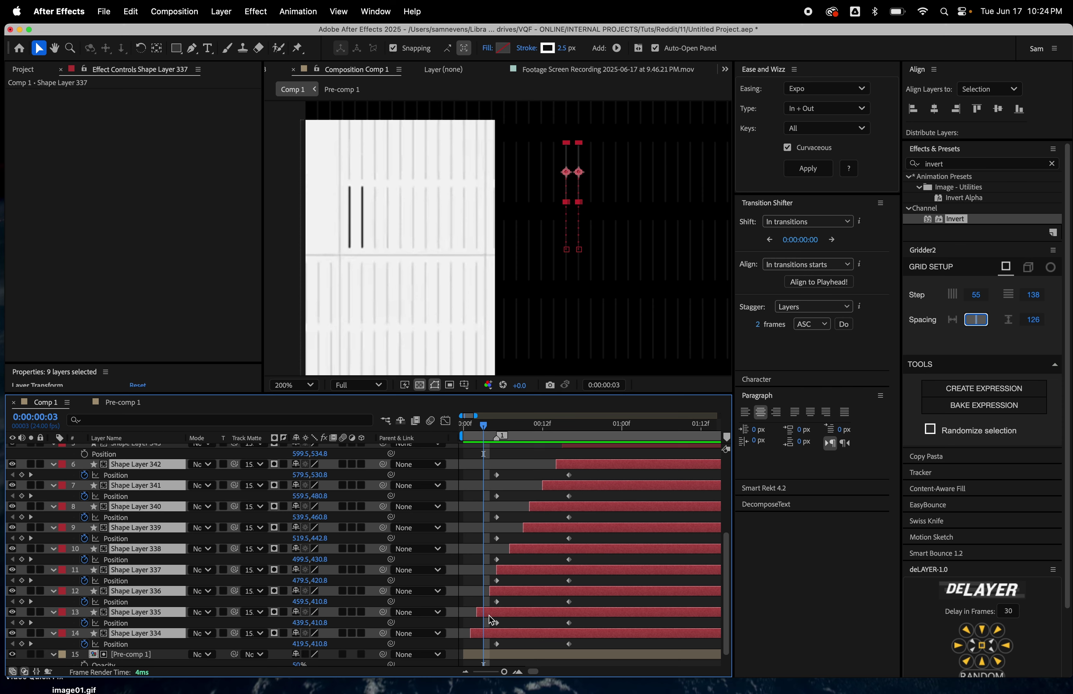
left_click(503, 590)
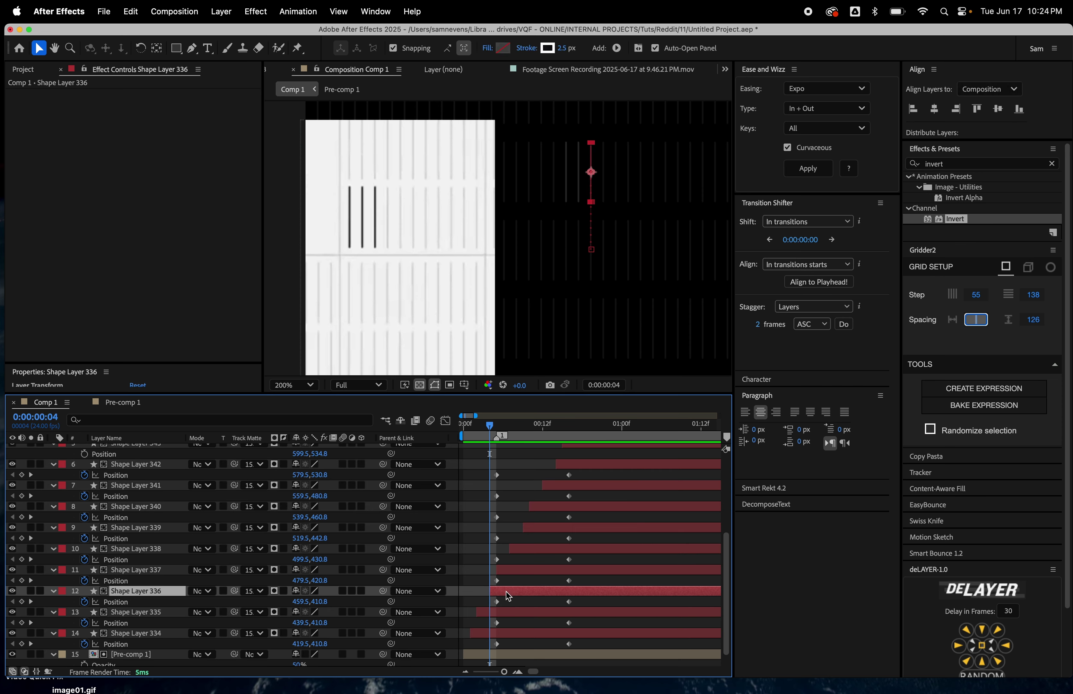
key("super+Right")
key("super+Right")
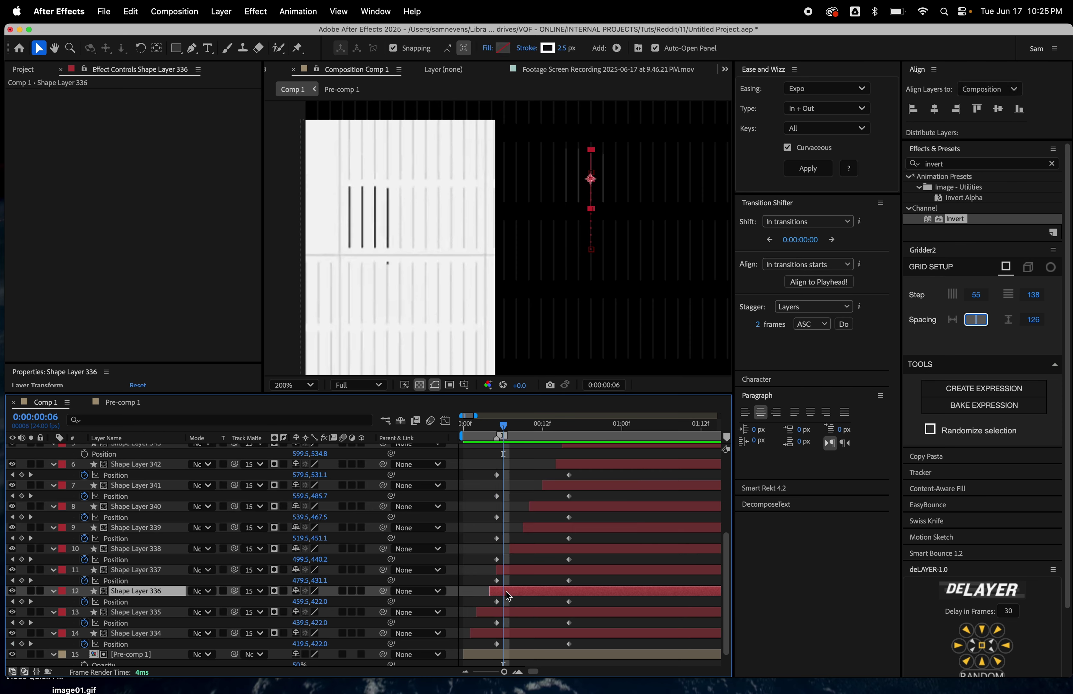
key("super+Up")
key("super+Right")
key("super+Right")
key("super+Up")
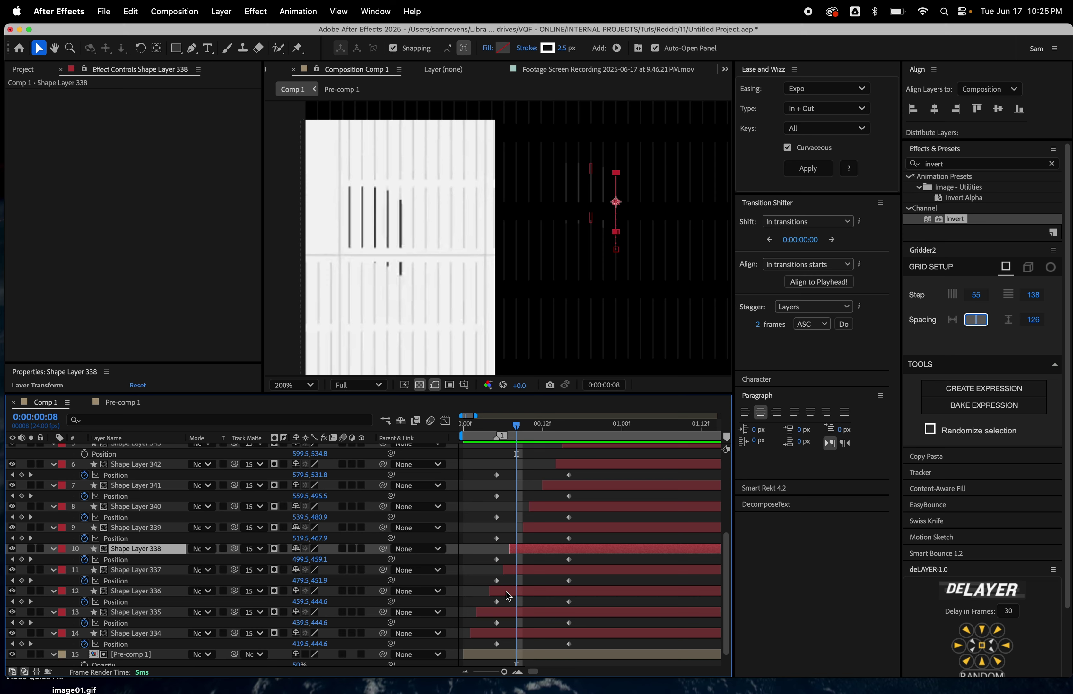
Undo the last edits back to before Shape Layer 337's start was shifted and Shape Layer 334 was lowered.
key("super+z")
key("super+z")
key("super+z")
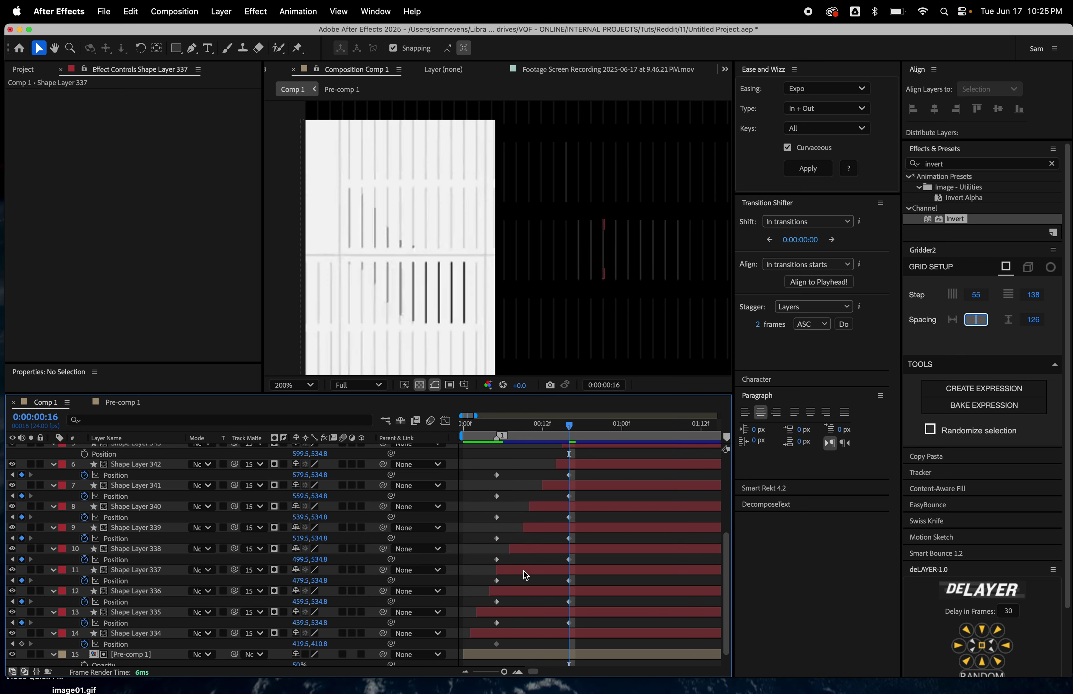
Review the position keyframes of all the shape layers and scrub to 0:00:00:15 to check the lines against the reference.
scroll(523, 570, "down", 2)
left_click(581, 617)
scroll(581, 614, "up", 5)
scroll(600, 582, "down", 2)
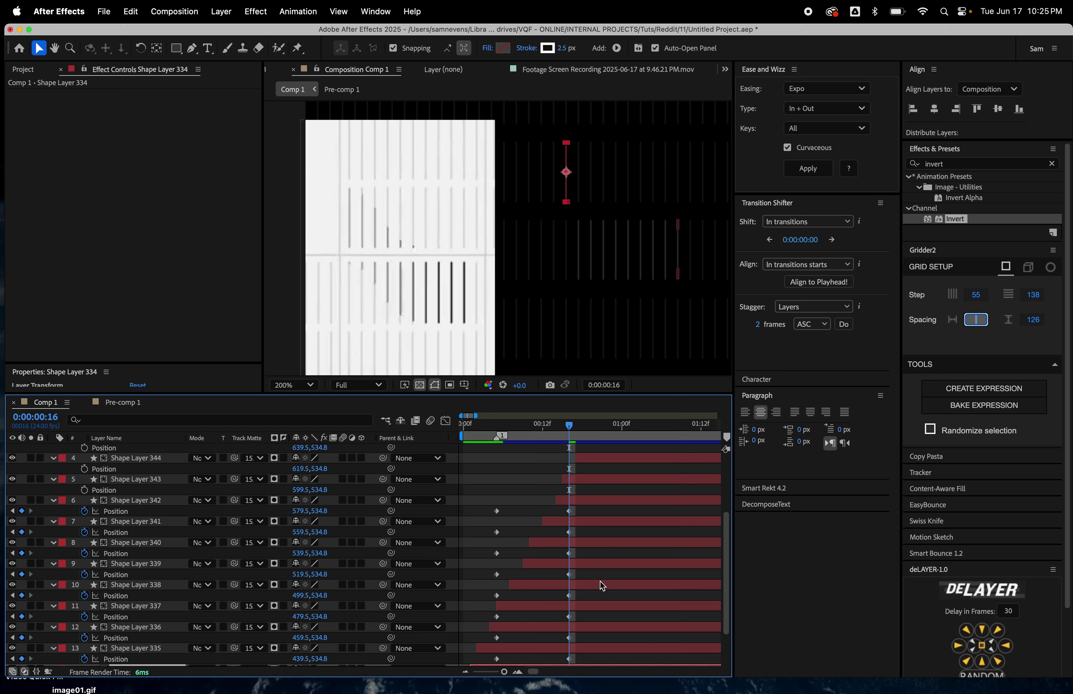
scroll(602, 585, "down", 3)
left_click_drag(548, 429, 565, 455)
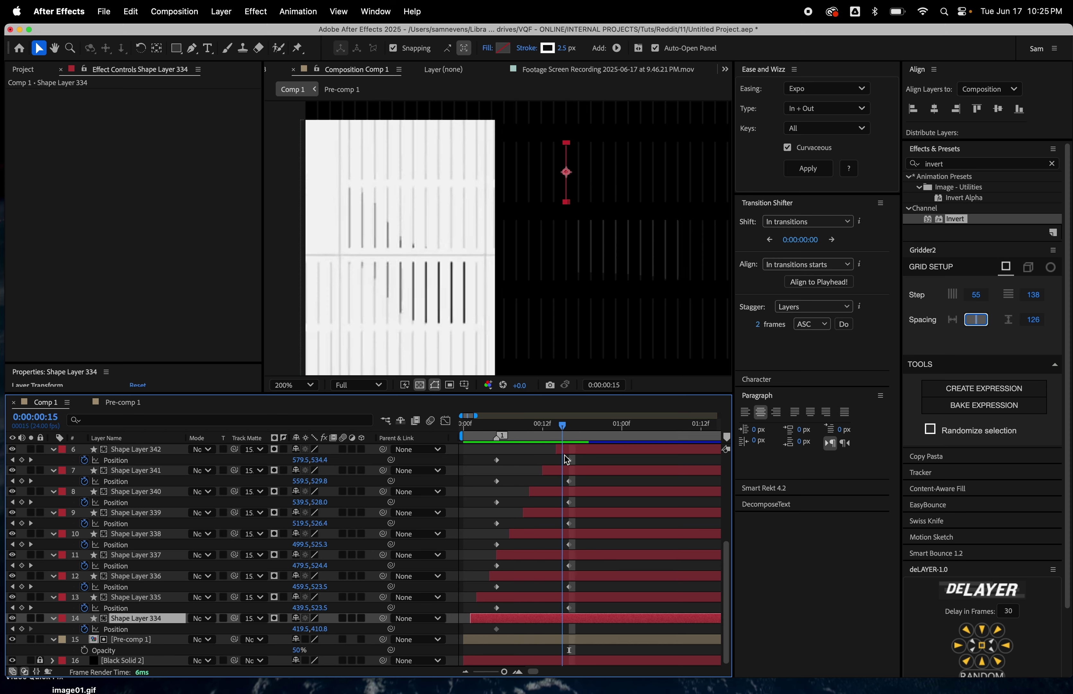
Add a position keyframe to Shape Layer 334 at 0:00:00:16 and set its Y position to 534.75.
scroll(564, 456, "up", 2)
key("k")
left_click_drag(579, 502, 564, 504)
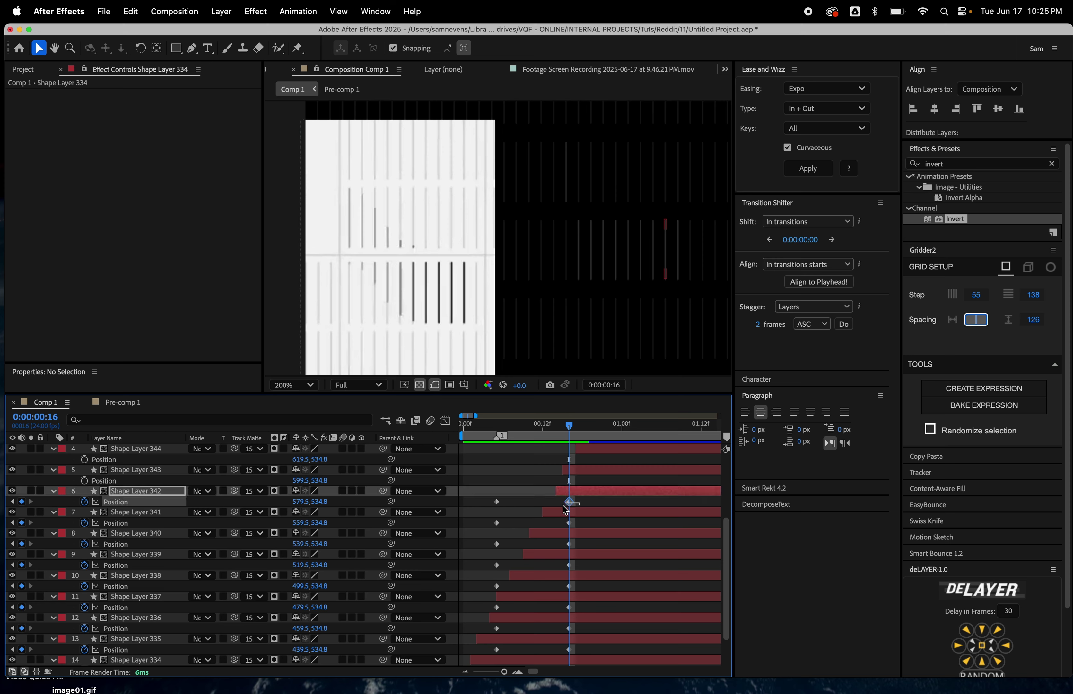
mouse_move(494, 514)
left_mouse_down()
mouse_move(488, 503)
mouse_move(541, 557)
mouse_move(587, 661)
left_mouse_up()
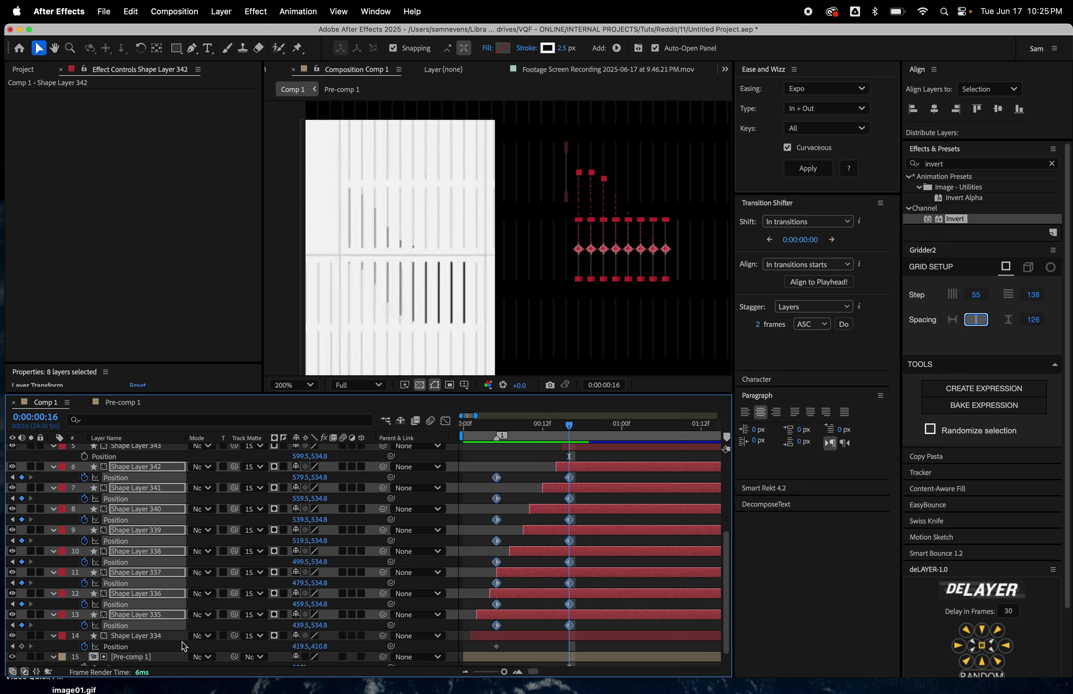
left_click(23, 646)
left_click(346, 627)
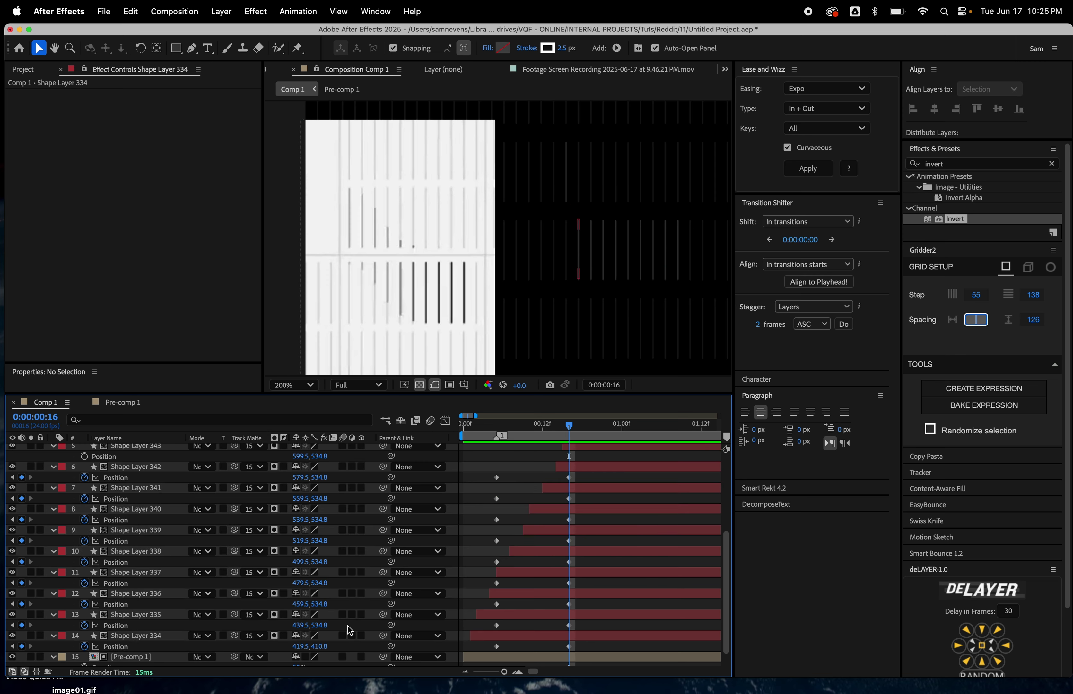
left_click(321, 625)
left_click(591, 655)
Apply Ease and Wizz Expo In + Out easing to all position keyframes of Shape Layers 334 through 342 and scrub to 0:00:00:13.
left_click_drag(582, 647, 464, 481)
left_click(809, 168)
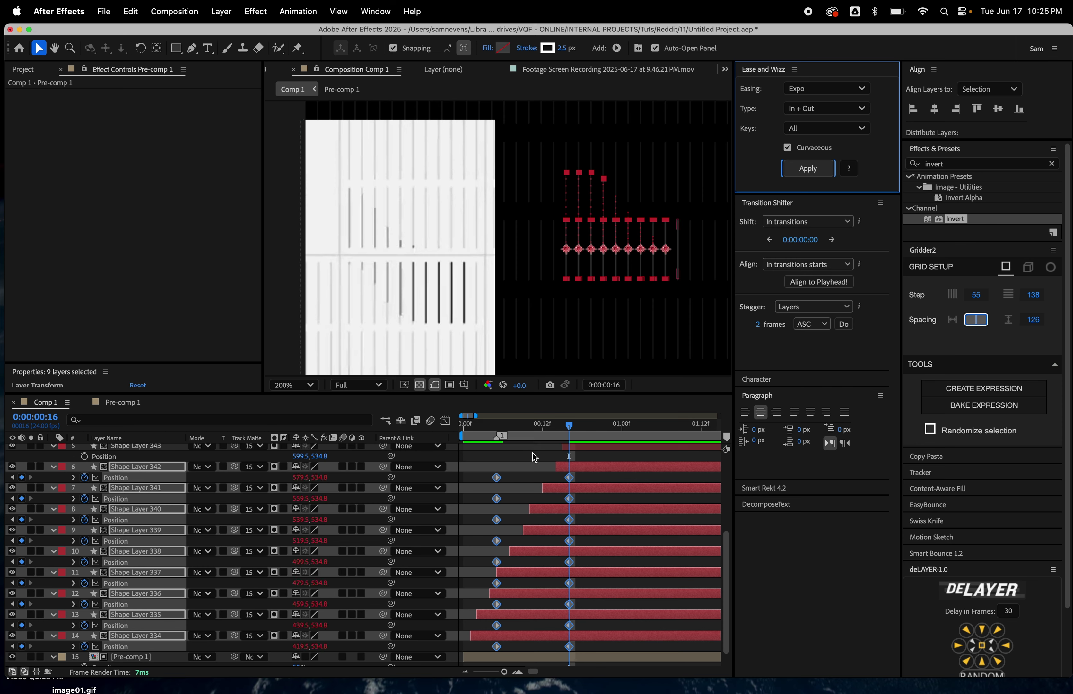
mouse_move(538, 430)
left_mouse_down()
mouse_move(491, 434)
mouse_move(487, 450)
mouse_move(570, 439)
mouse_move(557, 439)
mouse_move(578, 425)
mouse_move(549, 435)
left_mouse_up()
left_click(544, 460)
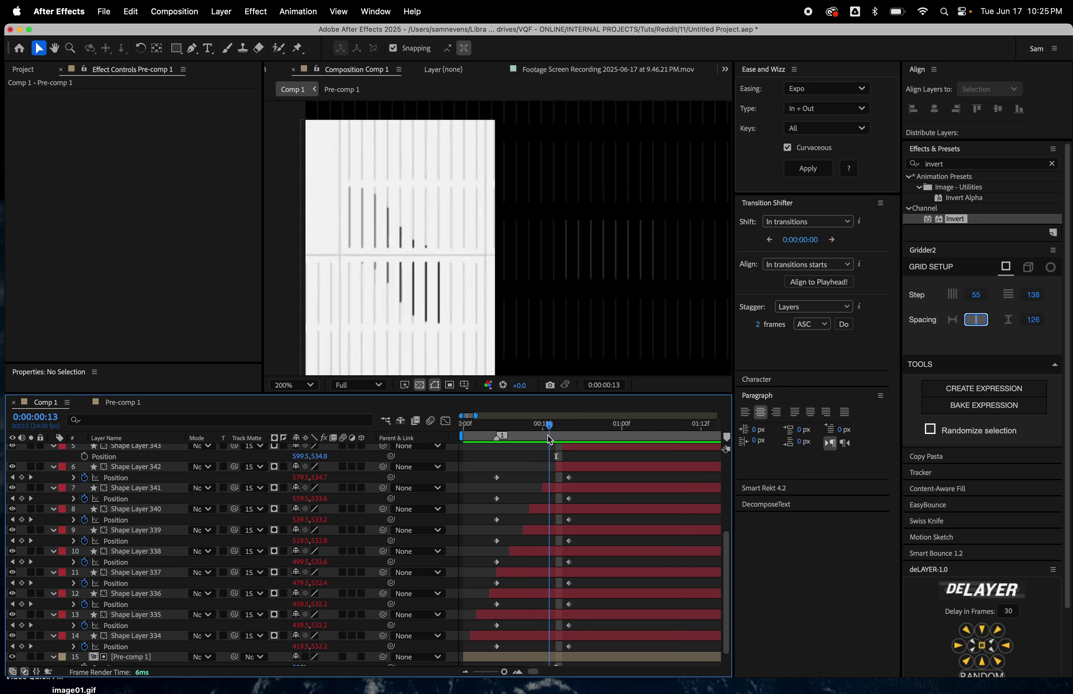
Try staggering the position keyframes of Shape Layers 341 through 334 earlier, two more frames for each layer down to 339.
left_click_drag(580, 496, 587, 650)
key("alt+Left")
key("alt+Left")
left_click_drag(576, 517, 477, 656)
key("alt+Left")
key("alt+Left")
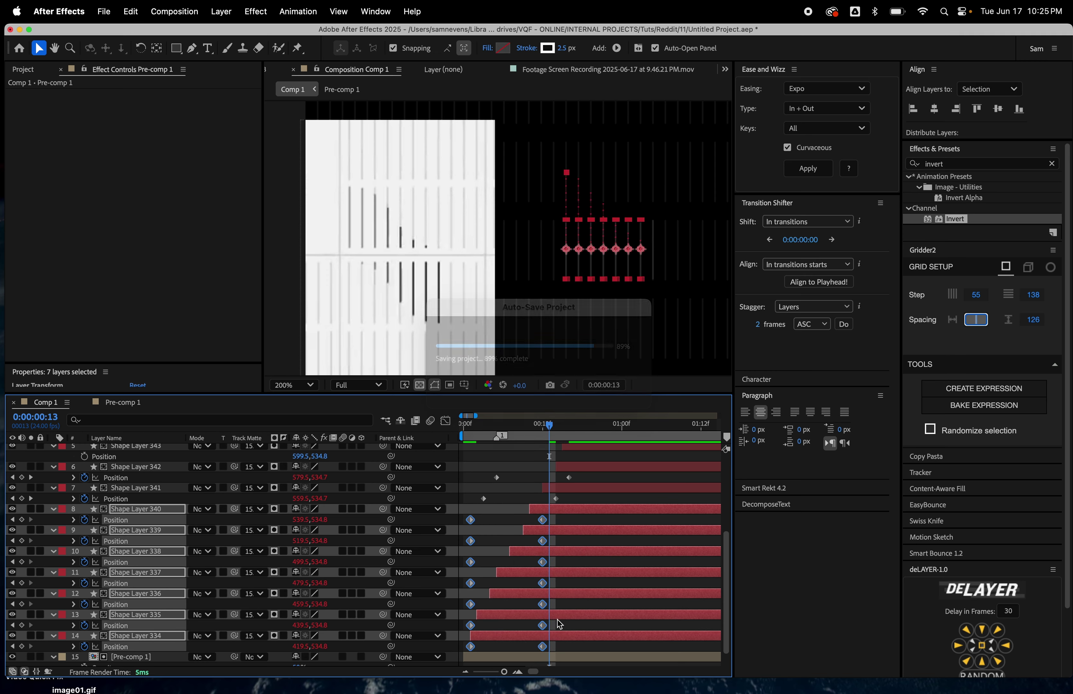
left_click_drag(559, 539, 472, 650)
key("alt+Left")
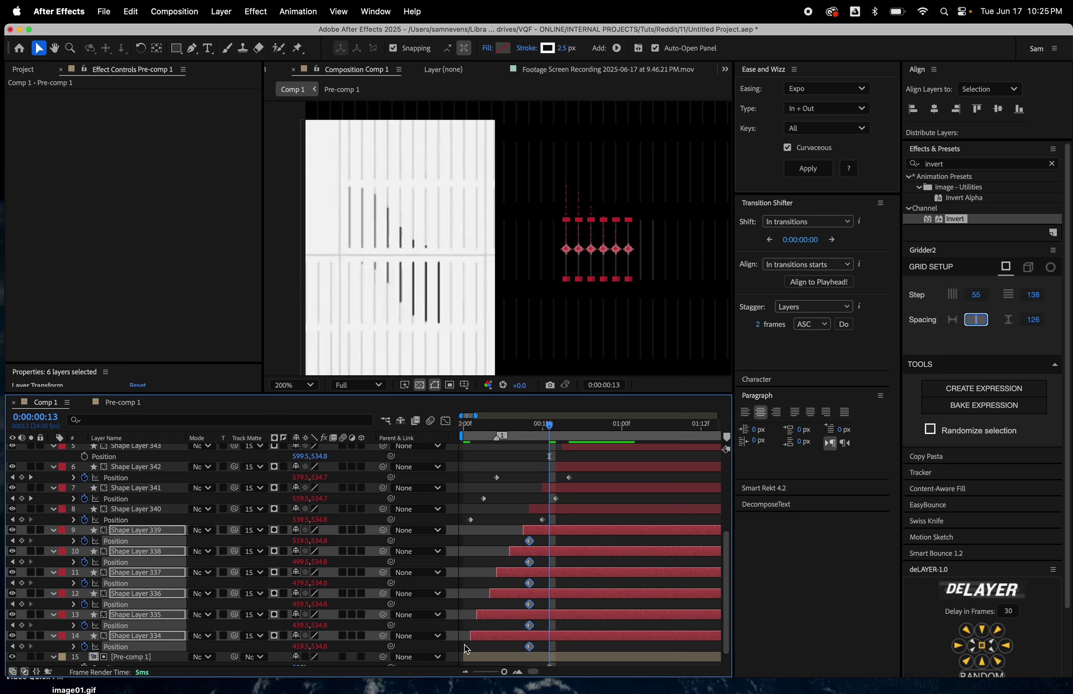
Move the position keyframes of Shape Layers 339 through 334 two frames later and scrub to 0:00:00:17.
scroll(517, 601, "down", 1)
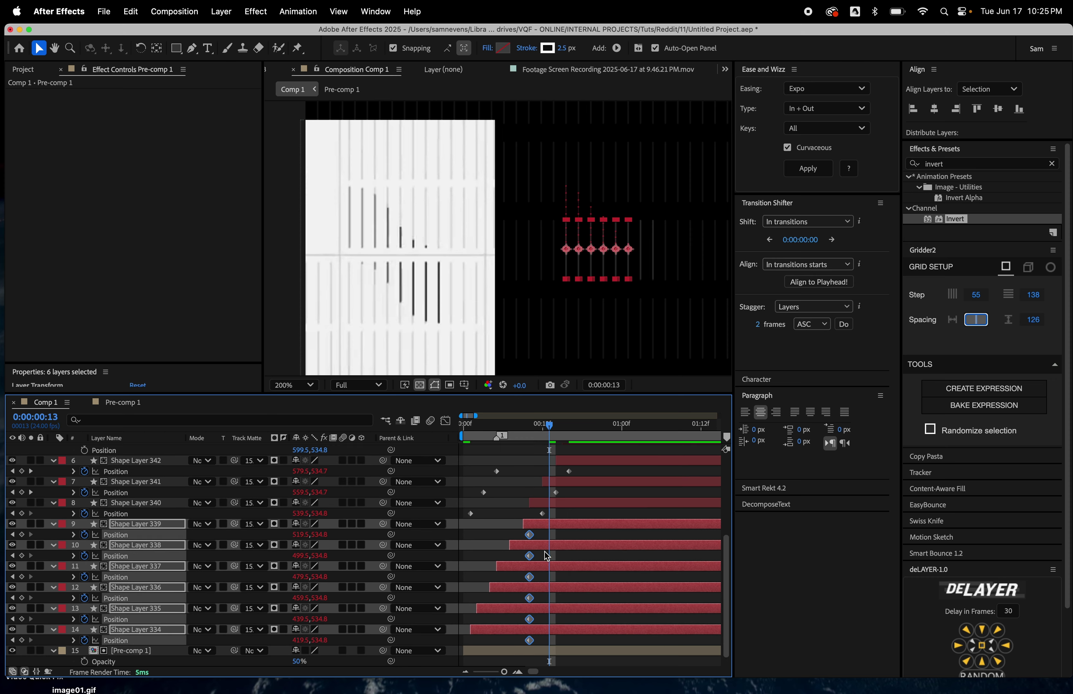
key("alt+Right")
key("alt+Right")
key("super+shift+a")
left_click_drag(548, 435, 579, 460)
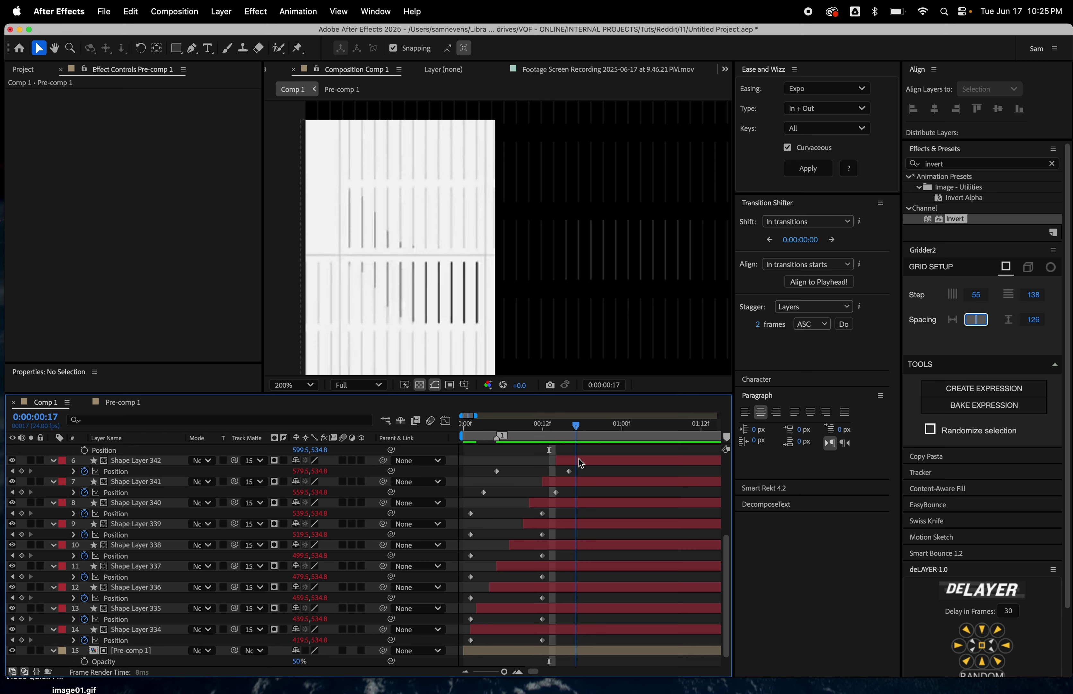
Undo the keyframe staggering and the Ease and Wizz easing, redoing Shape Layer 334's lowered Y position.
key("super+z")
key("super+z")
key("super+z")
key("super+z")
key("super+z")
scroll(580, 459, "up", 1)
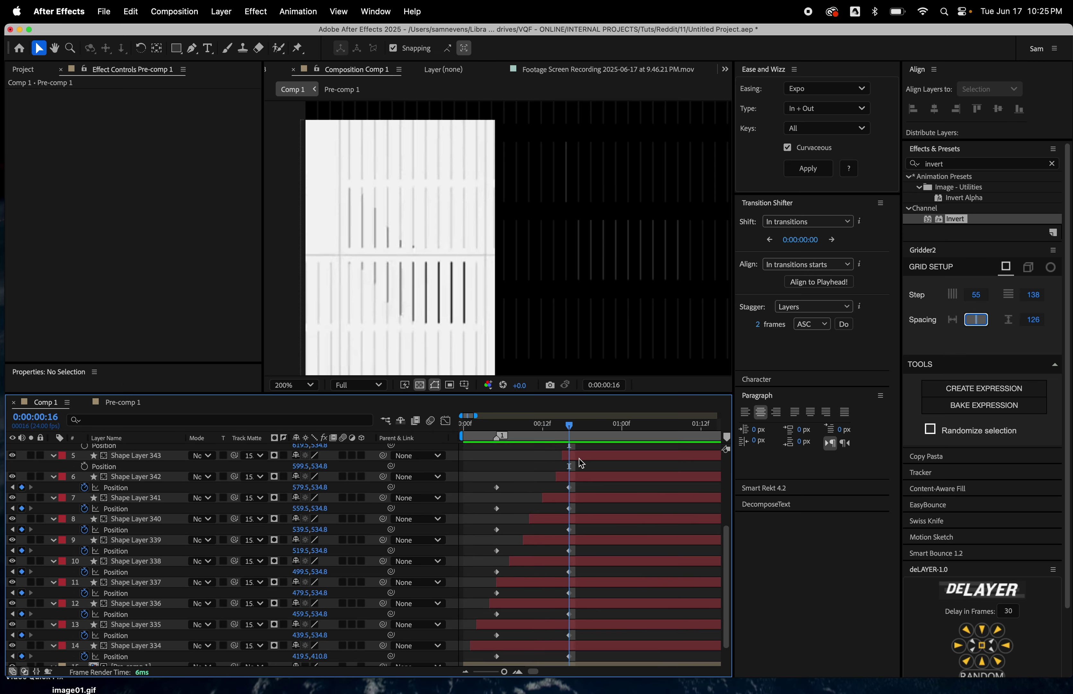
key("super+shift+z")
Scrub back through the slide to 0:00:00:02 and step to 0:00:00:04 to compare the lines' timing with the reference.
scroll(579, 459, "down", 1)
mouse_move(566, 434)
left_mouse_down()
mouse_move(543, 432)
mouse_move(552, 436)
left_mouse_up()
left_click(542, 452)
scroll(542, 451, "up", 3)
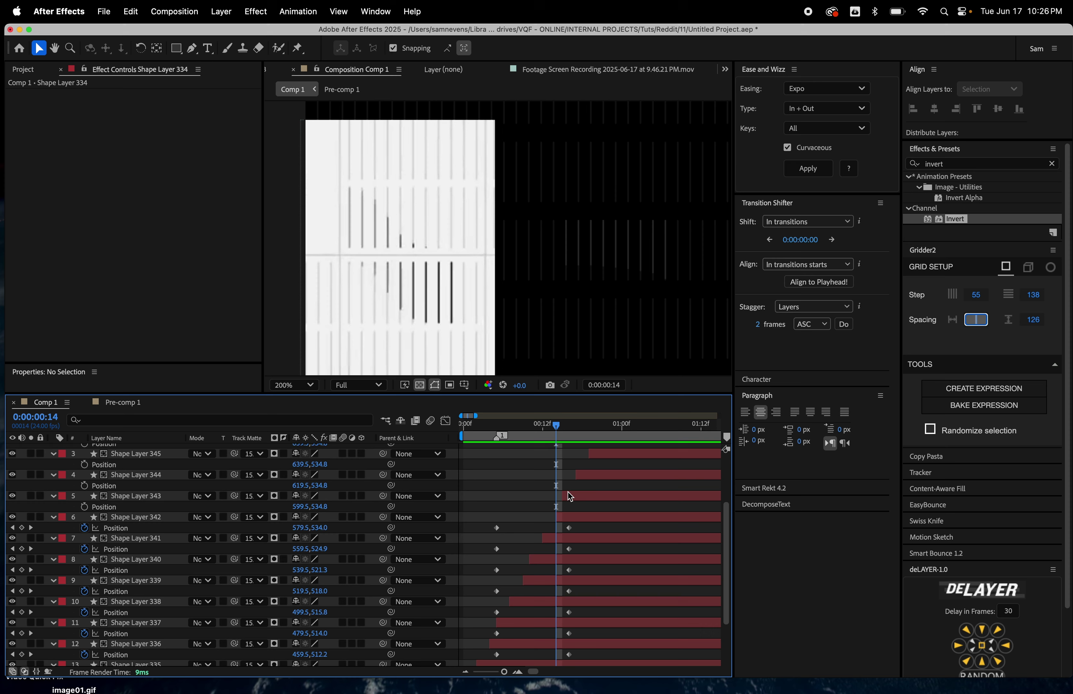
scroll(568, 492, "up", 1)
left_click_drag(550, 426, 479, 465)
scroll(479, 466, "down", 3)
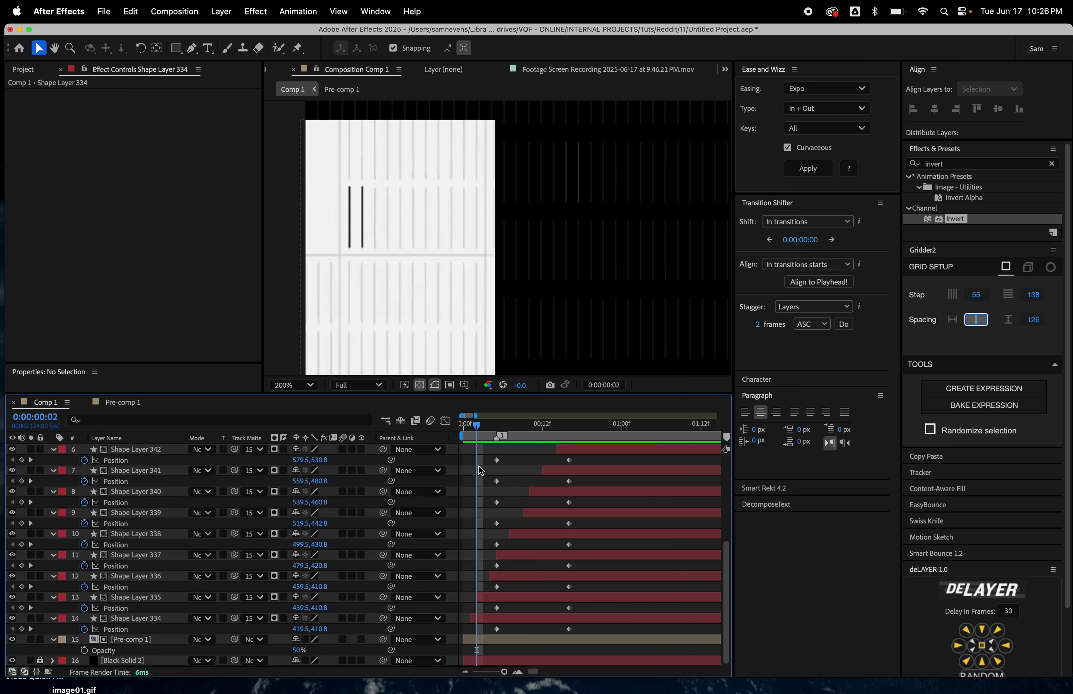
left_click(500, 617)
key("Page_Down")
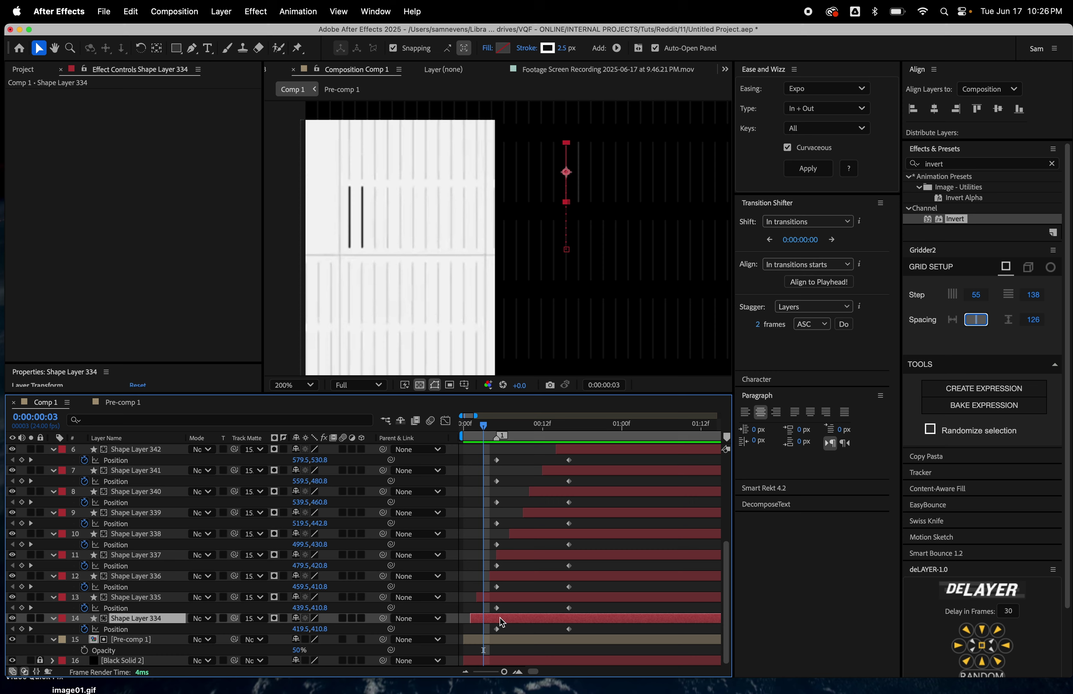
key("Page_Down")
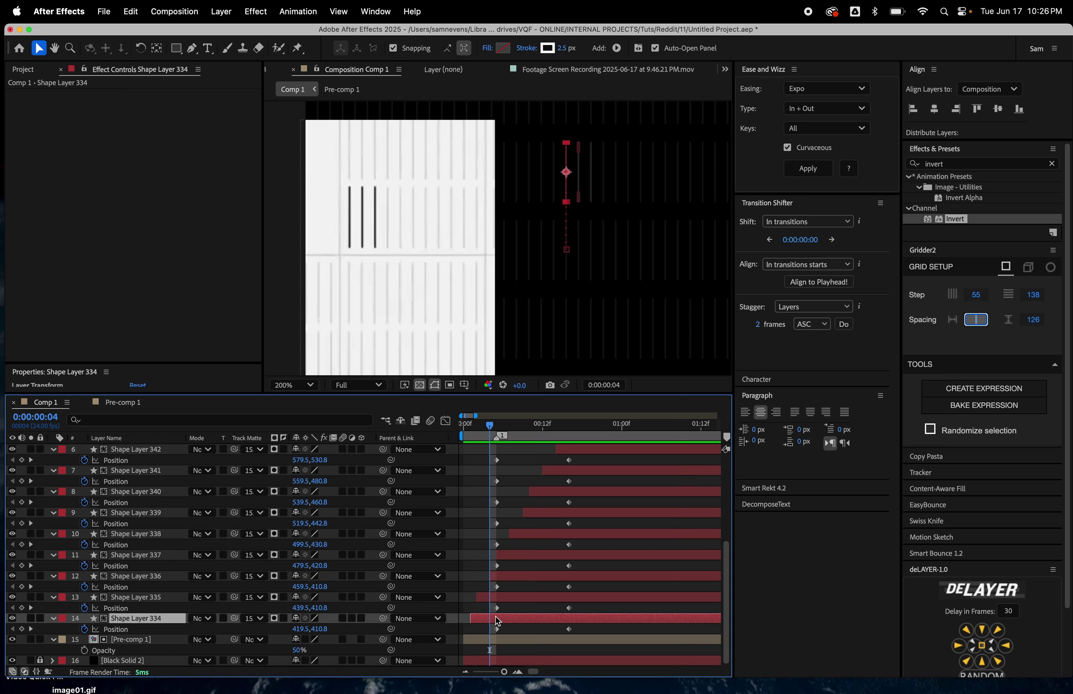
left_click(491, 629)
scroll(648, 611, "up", 2)
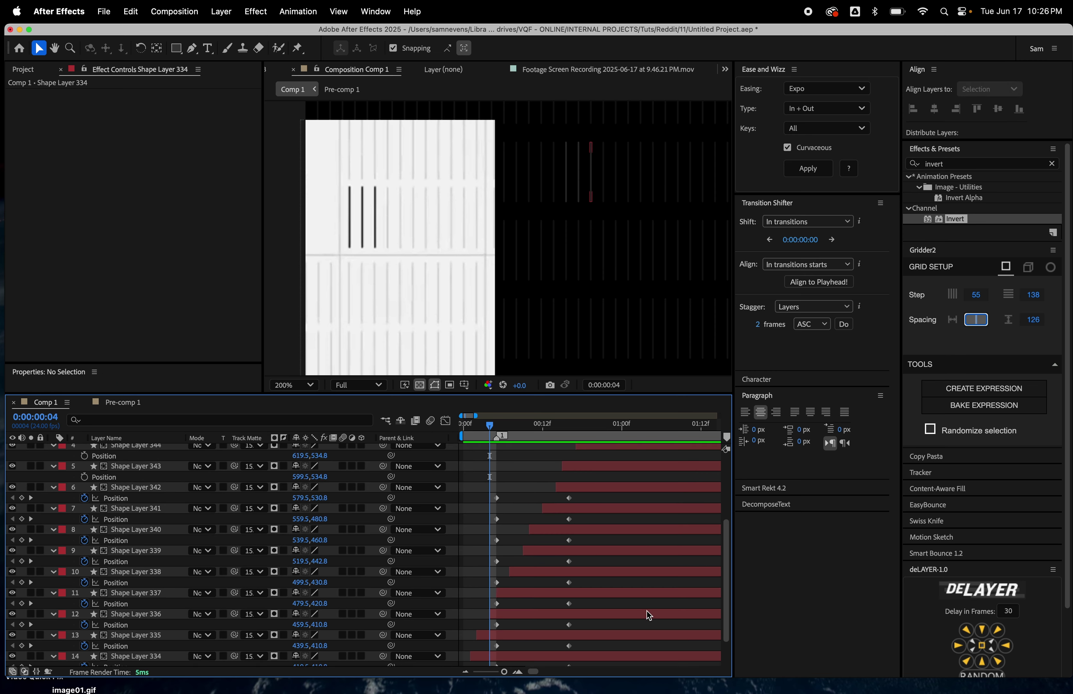
Stagger the position keyframes three frames later per layer, starting Shape Layers 341, 340 and 339 at frames 8, 11 and 14.
scroll(551, 525, "down", 1)
left_click_drag(487, 494, 589, 649)
left_click_drag(506, 511, 632, 654)
key("alt+Right")
key("alt+Right")
key("alt+Right")
key("alt+Right")
key("alt+Right")
key("alt+Right")
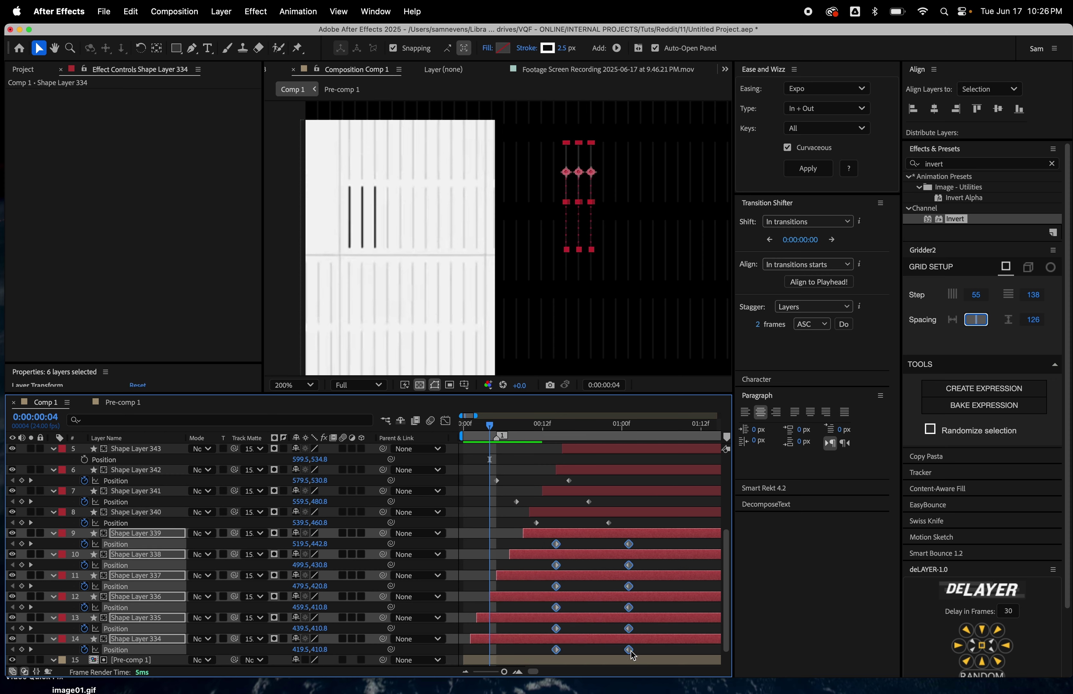
Continue the three-frame keyframe stagger, starting the position keyframes of Shape Layers 338 and 337 at frames 17 and 20.
left_click(574, 534, "super")
key("alt+Right")
key("alt+Right")
key("alt+Right")
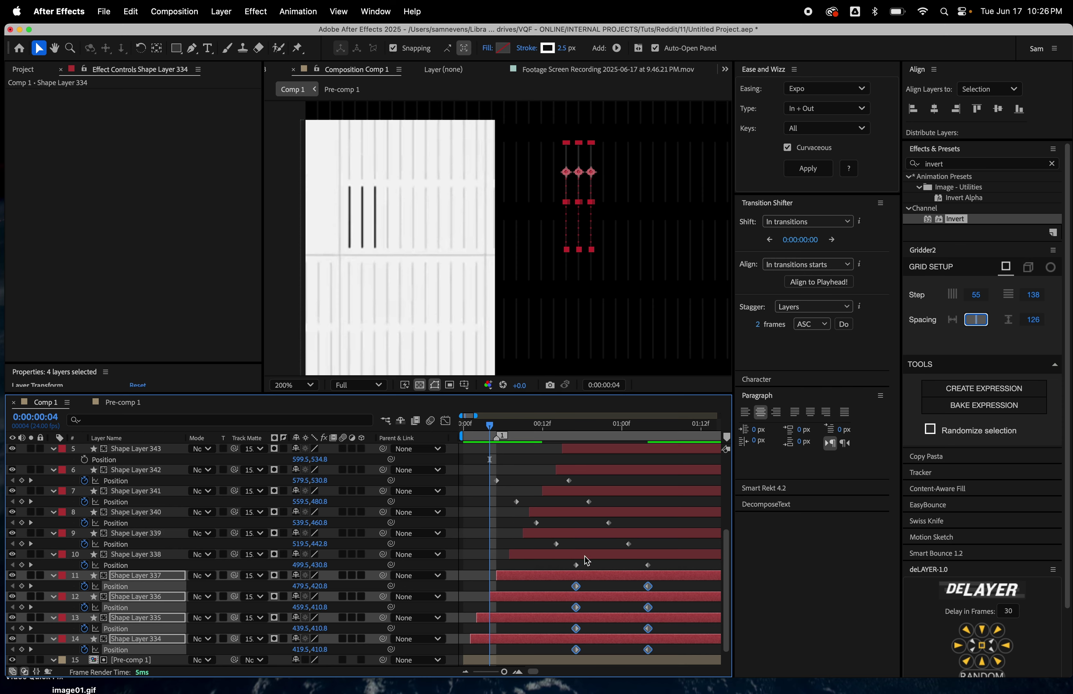
left_click(584, 556, "super")
key("alt+Right")
key("alt+Right")
key("alt+Right")
Stagger the position keyframes of Shape Layers 336, 335 and 334 two frames apart, starting them at frames 22, 24 and 26.
left_click(608, 576, "super")
key("alt+Right")
key("alt+Right")
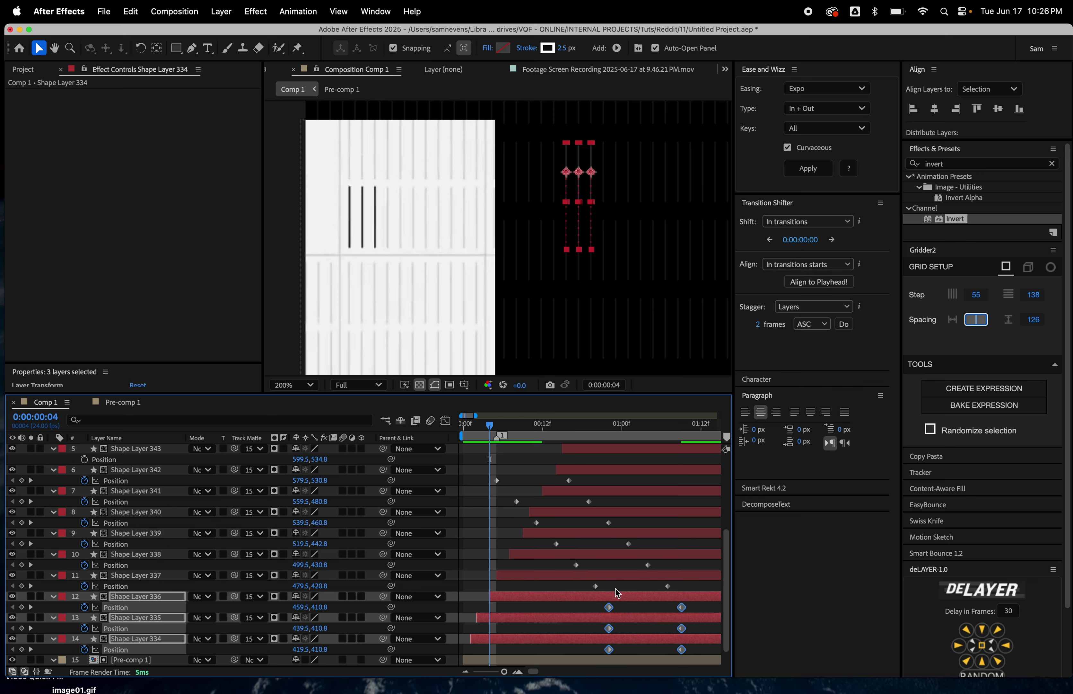
left_click(616, 597, "super")
key("alt+Right")
key("alt+Right")
left_click(621, 618, "super")
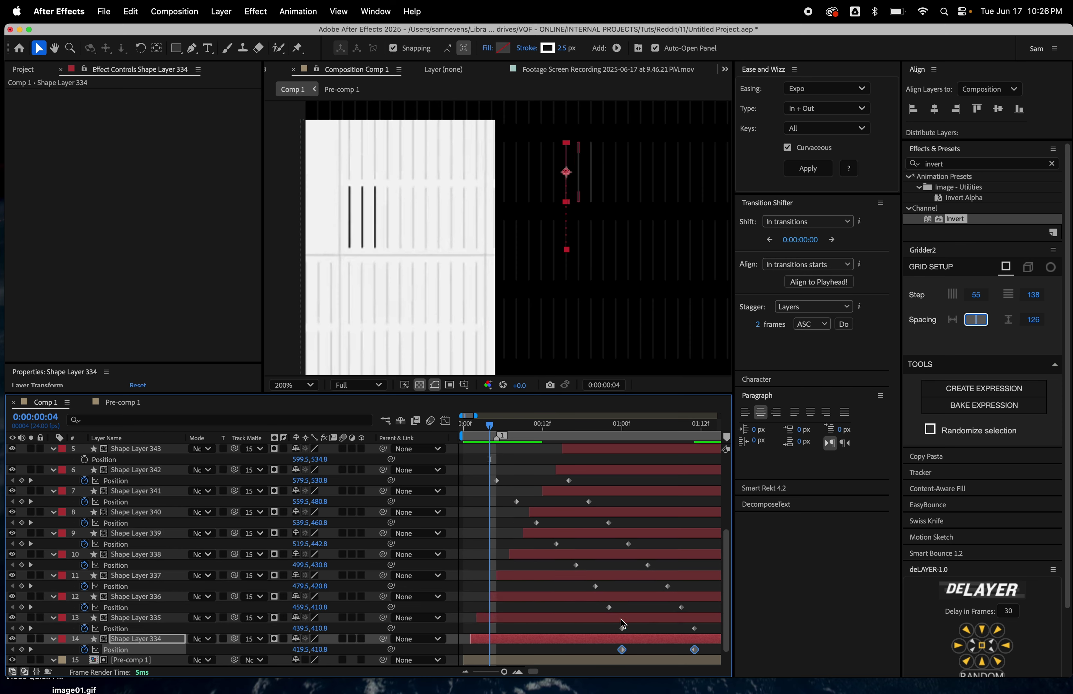
key("alt+Right")
key("alt+Right")
left_click(641, 618)
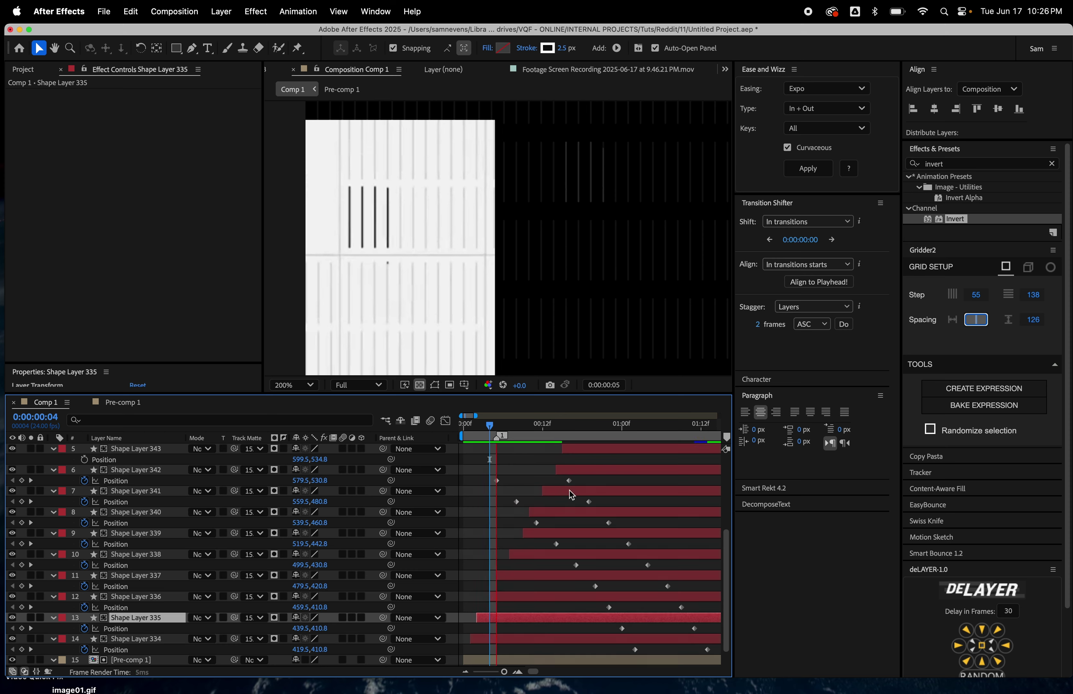
Play the staggered slide from the start of the composition to check its timing against the reference recording.
key("space")
key("minus")
key("minus")
key("minus")
left_click_drag(501, 426, 480, 435)
key("space")
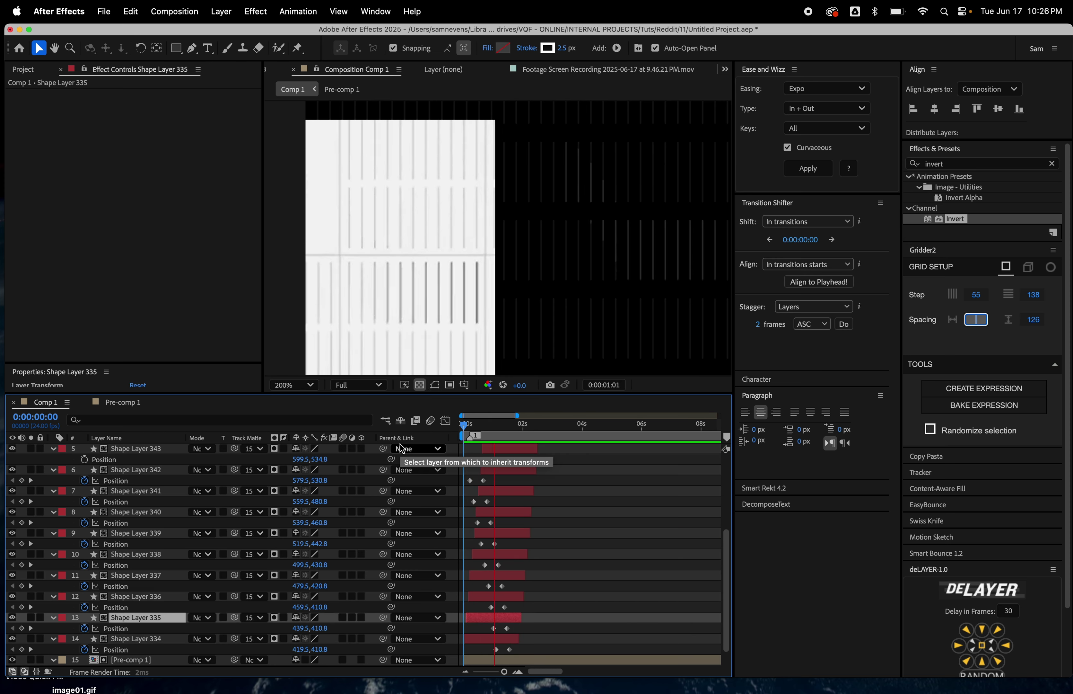
key("equal")
key("equal")
key("equal")
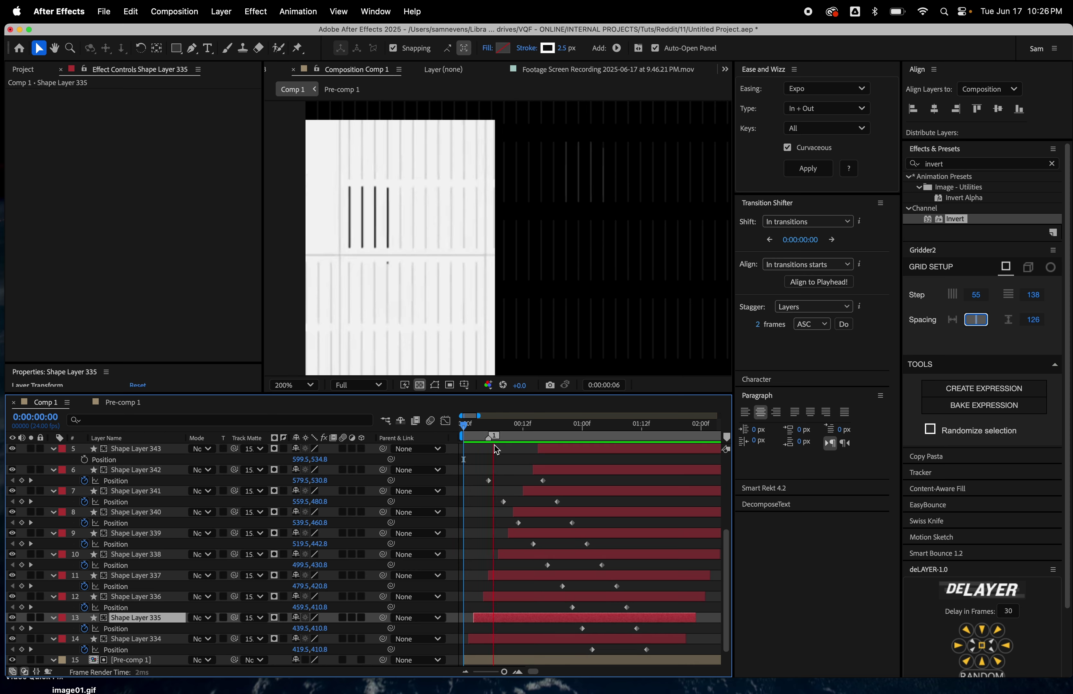
Apply Expo In + Out easing with Ease and Wizz to all position keyframes of Shape Layers 342 through 334.
key("space")
left_click_drag(665, 655, 471, 473)
left_click(808, 169)
left_click(537, 481)
Scrub and replay the eased slide from the start to compare it with the reference recording.
left_click_drag(531, 425, 451, 452)
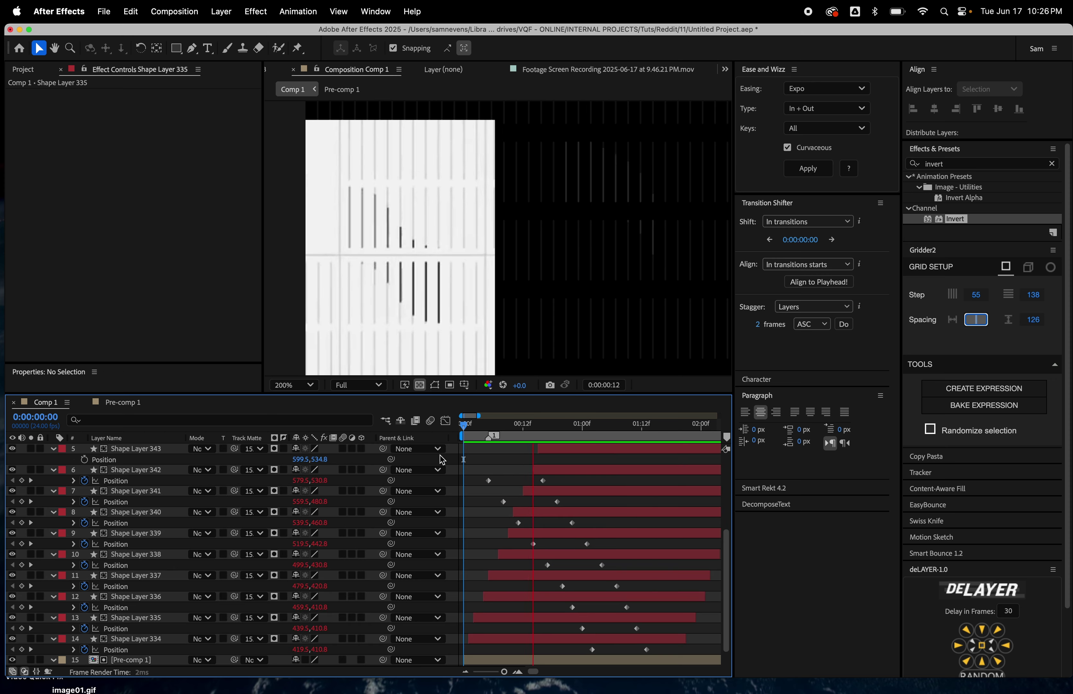
left_click(627, 424)
left_click_drag(627, 424, 476, 450)
key("space")
key("space")
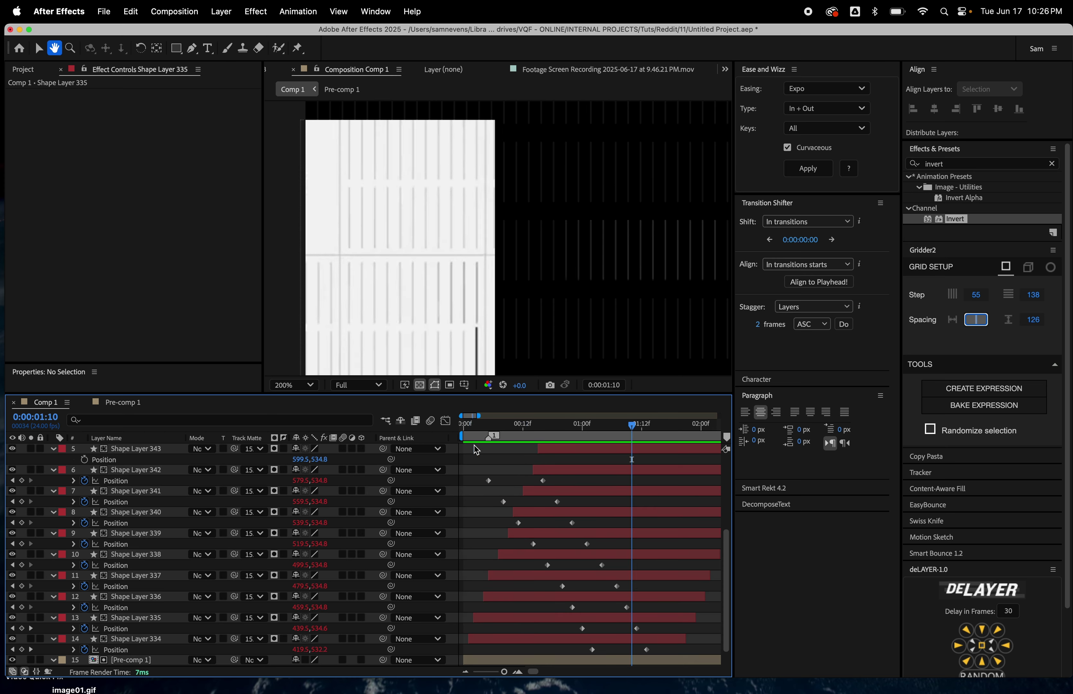
Trim the ends of Shape Layers 334 through 346 about half a second earlier and replay the animation from the start.
left_click(677, 643)
scroll(667, 519, "up", 5)
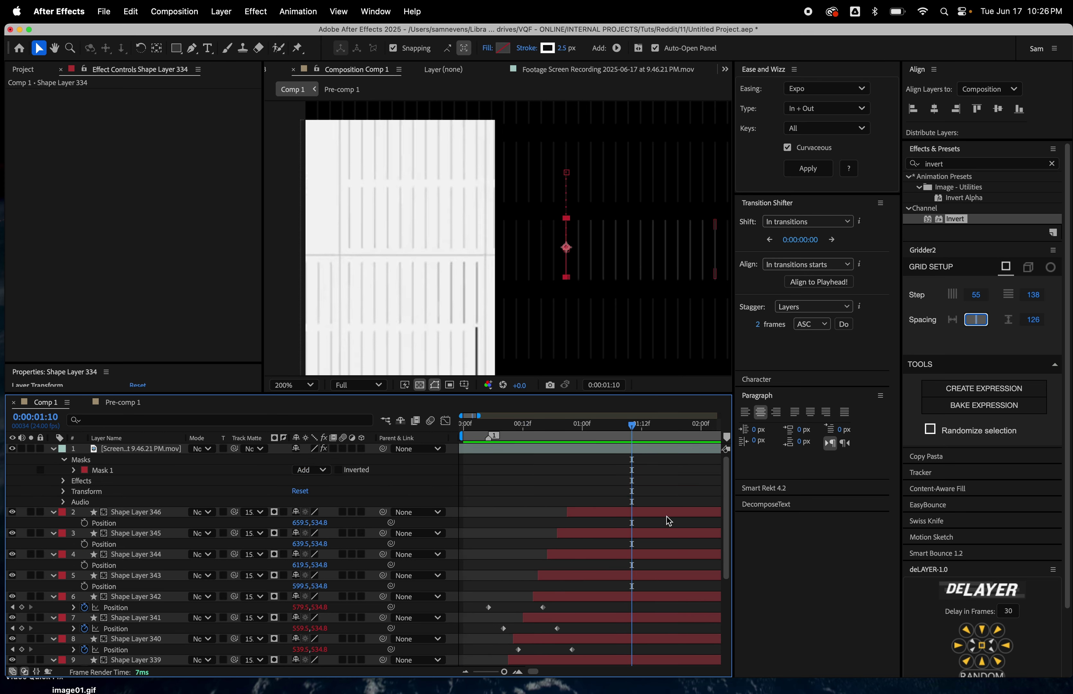
left_click(666, 514, "shift")
scroll(666, 514, "down", 2)
key("minus")
key("minus")
left_click_drag(541, 464, 454, 448)
key("space")
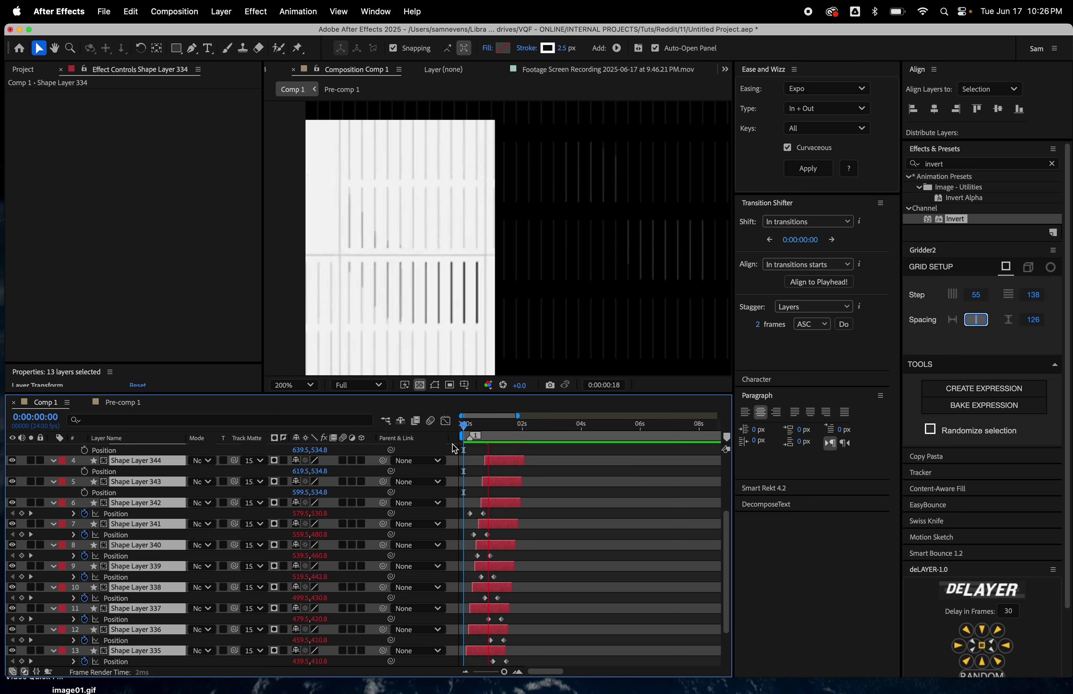
left_click_drag(517, 428, 464, 450)
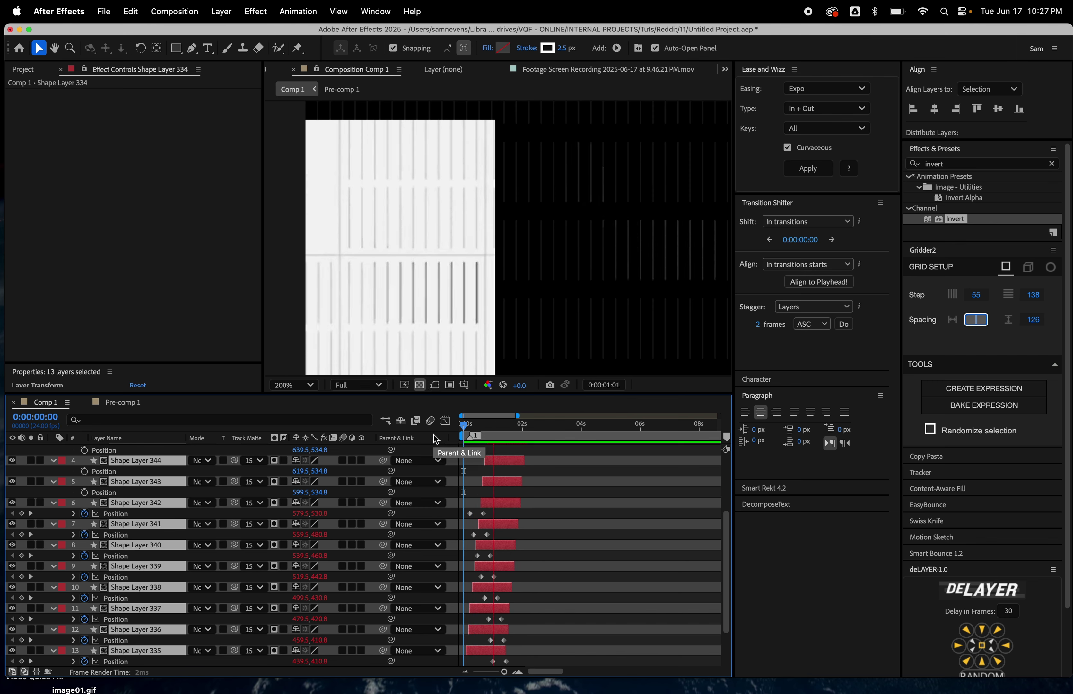
key("space")
Save the project and collapse the open properties of all layers.
key("comma")
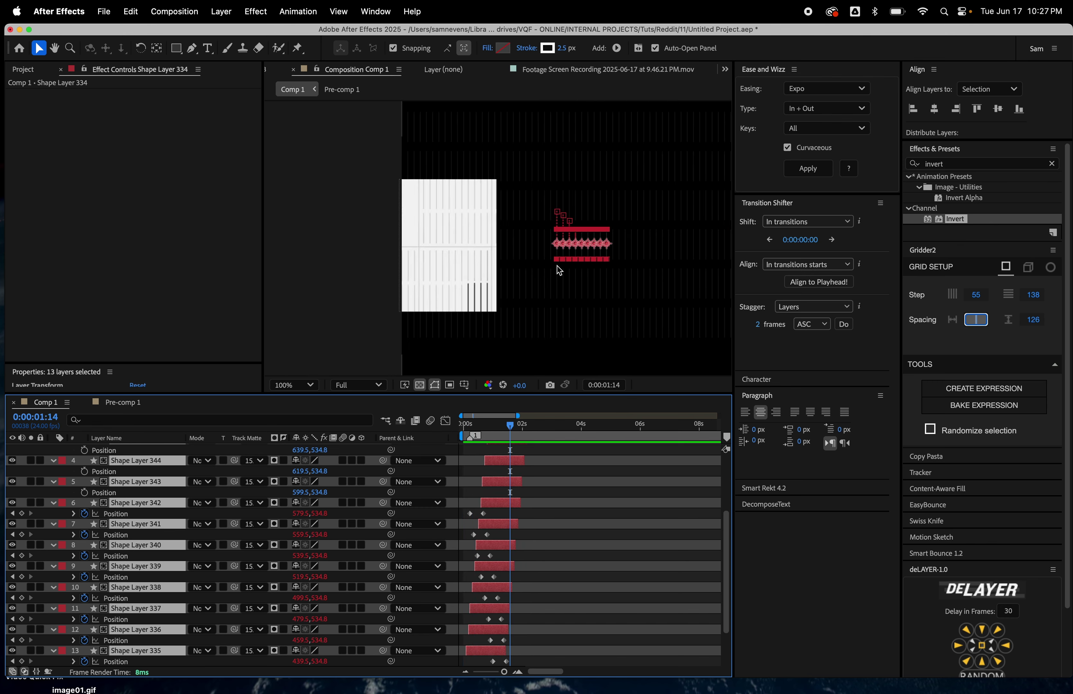
left_click_drag(549, 284, 528, 271)
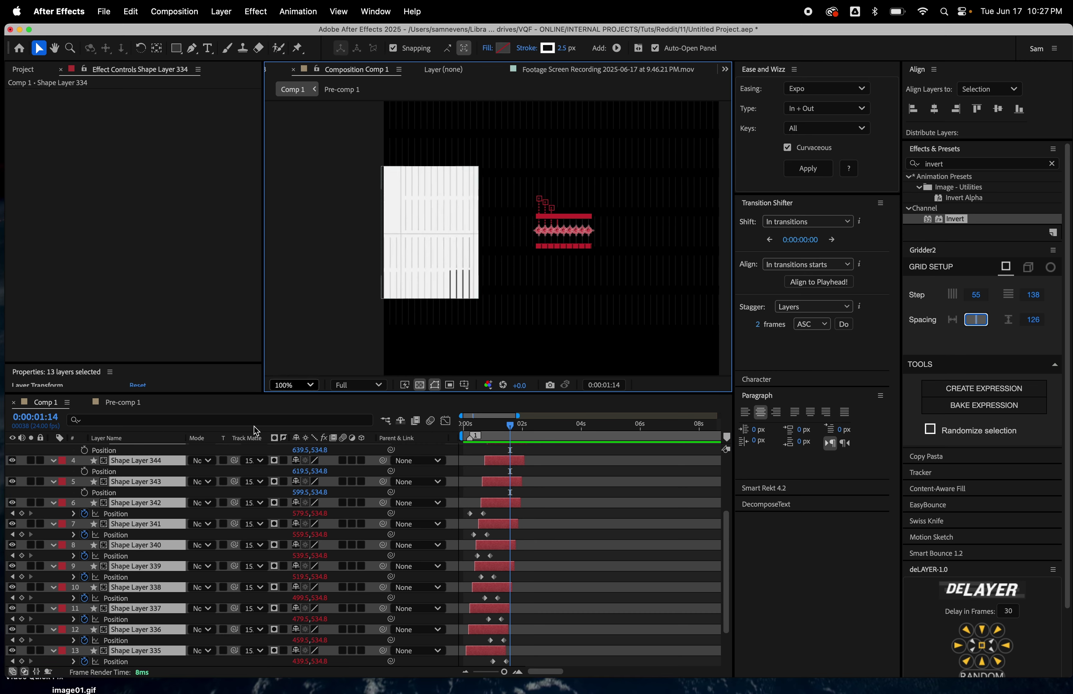
scroll(128, 517, "up", 5)
key("super+a")
key("super+s")
key("p")
key("p")
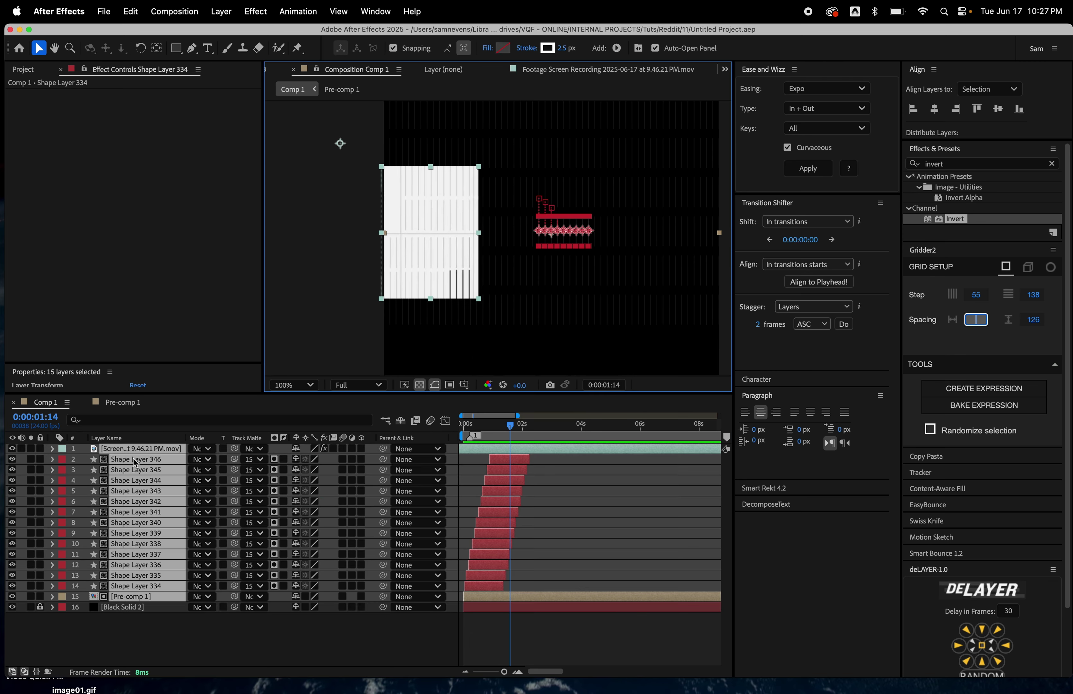
left_click(558, 499)
Open the reference recording in the layer viewer, delete its Mask 1 and play the full clip to study the motion.
double_click(128, 448)
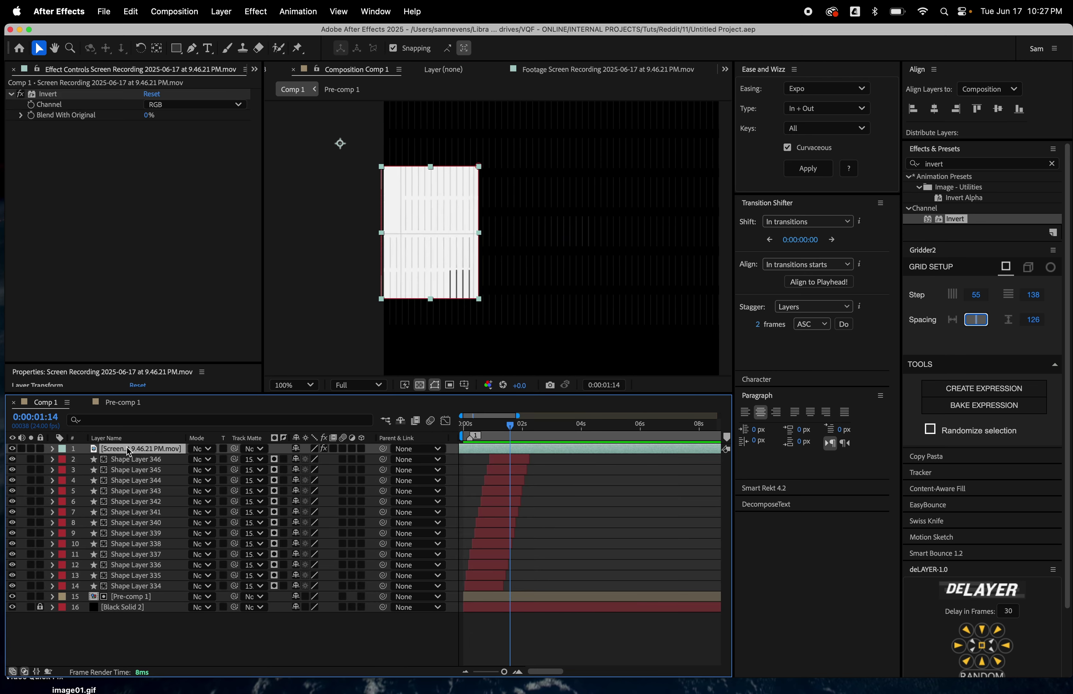
key("m")
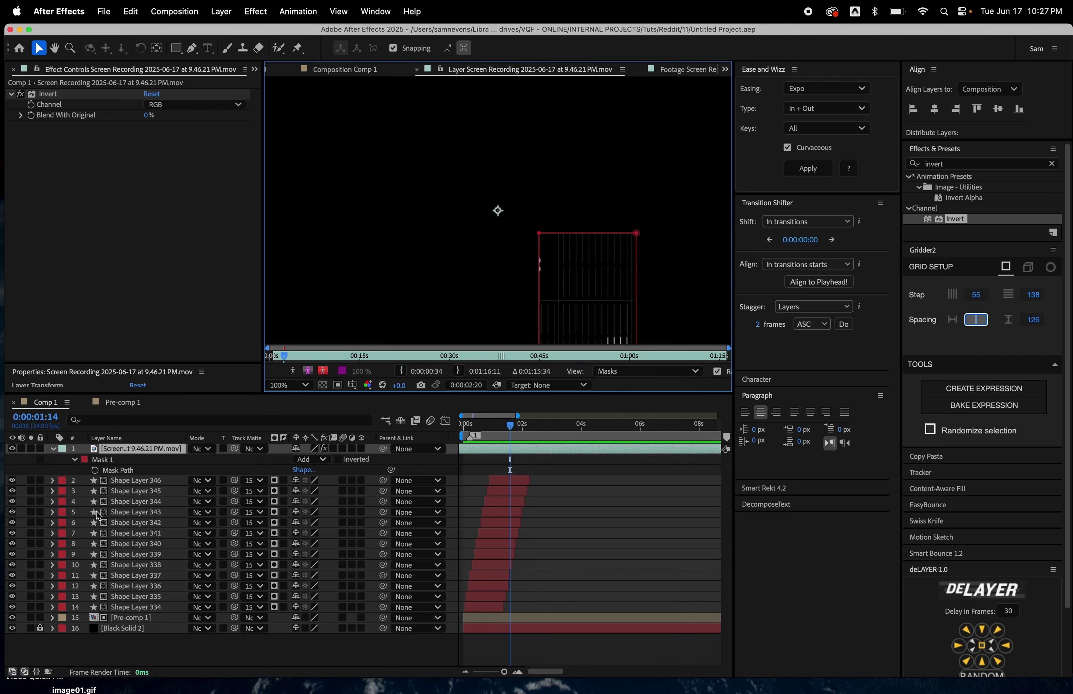
left_click(130, 459)
key("Delete")
left_click_drag(559, 265, 517, 189)
key("space")
key("space")
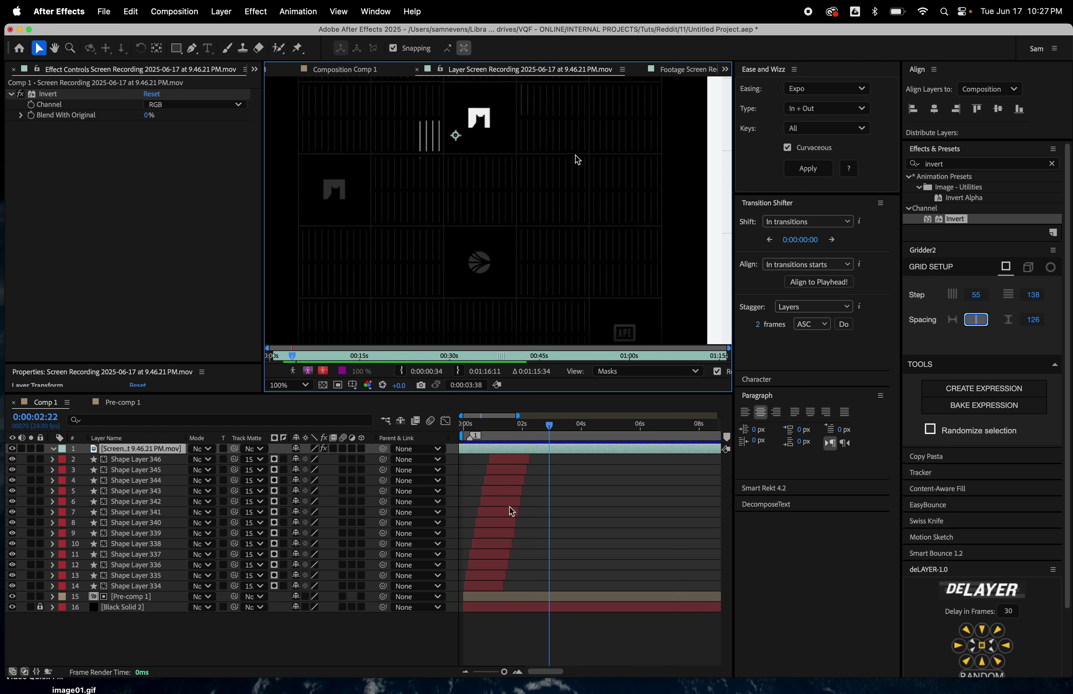
Delete the reference recording layer from Comp 1 and add a null object.
left_click(334, 66)
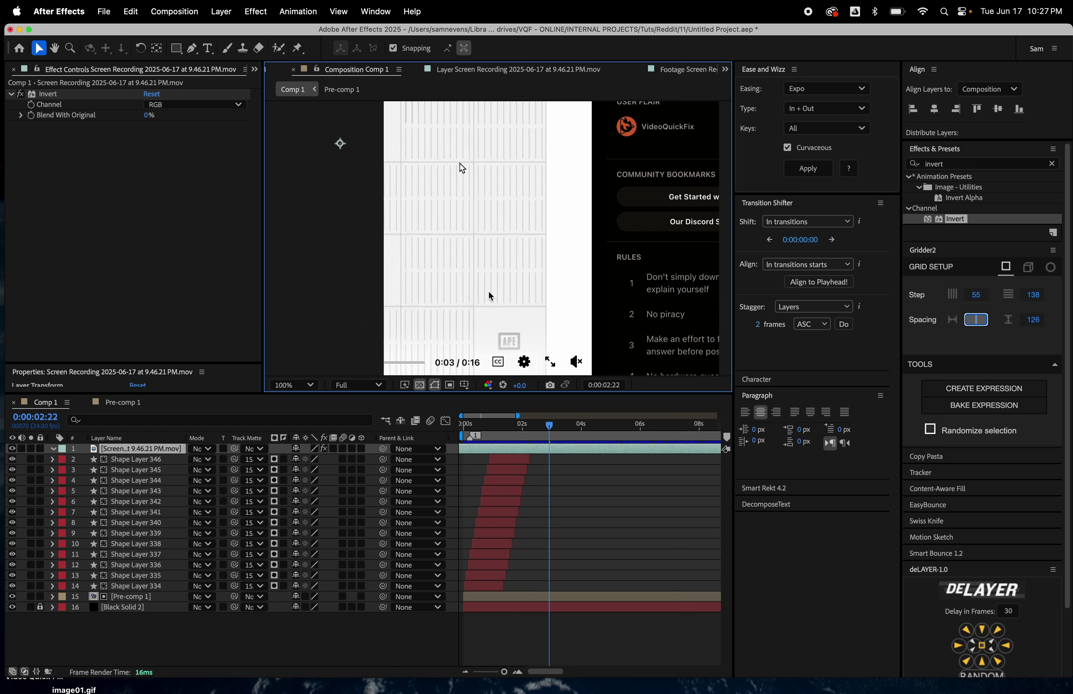
key("Delete")
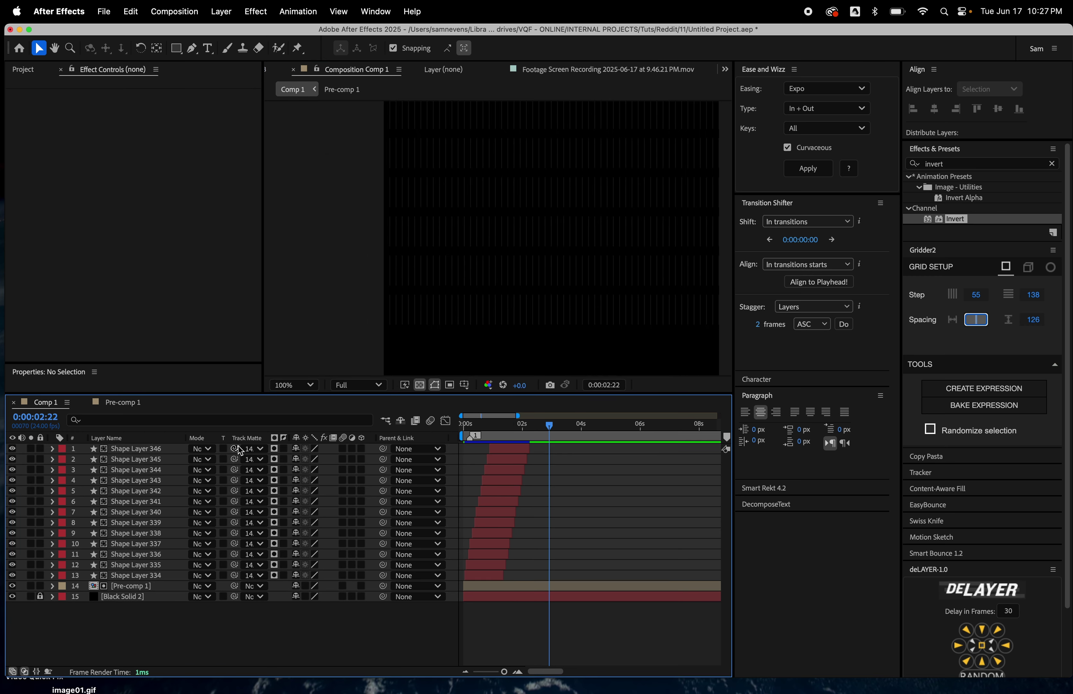
key("super+alt+shift+y")
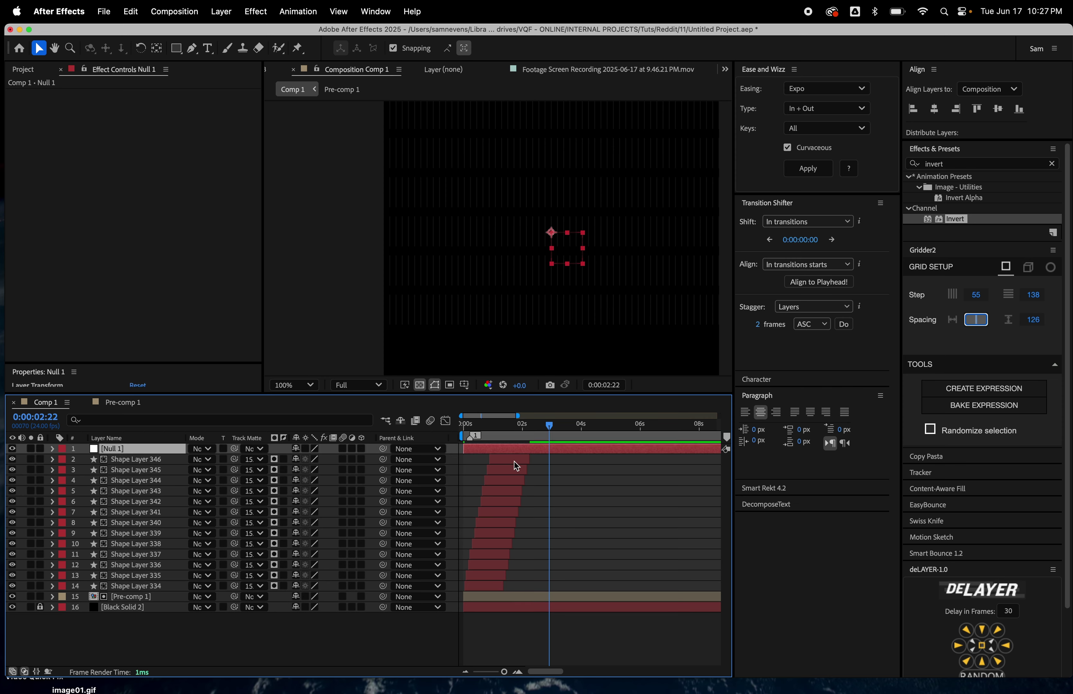
Parent Shape Layers 334 through 346 and Pre-comp 1 to Null 1.
left_click(141, 460)
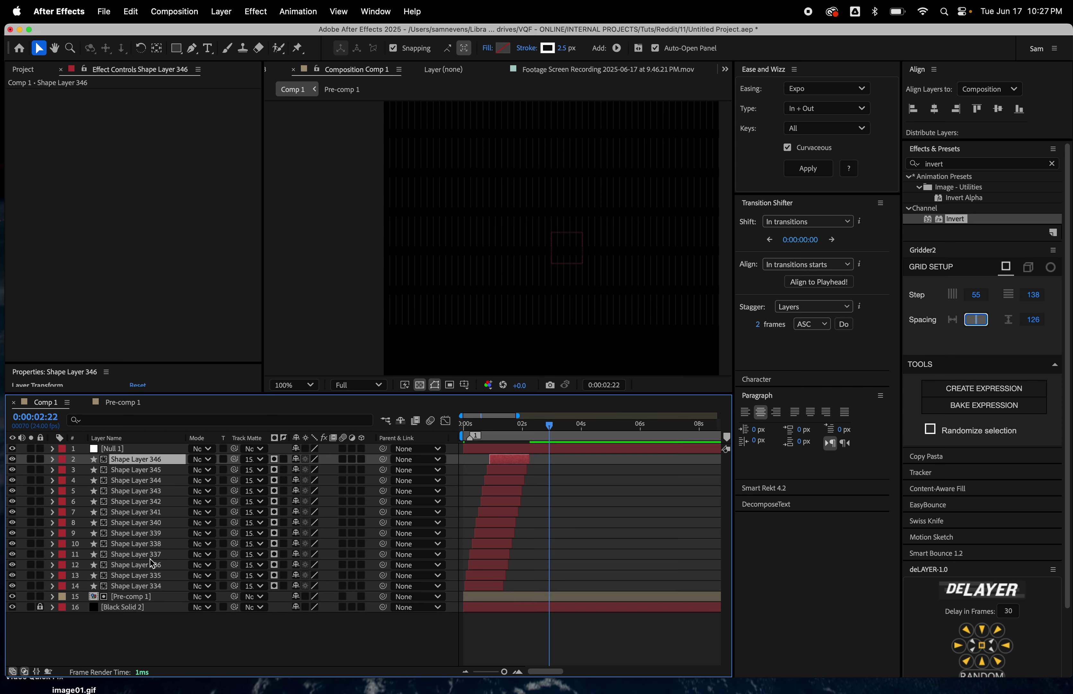
left_click(147, 603)
left_click(144, 461, "shift")
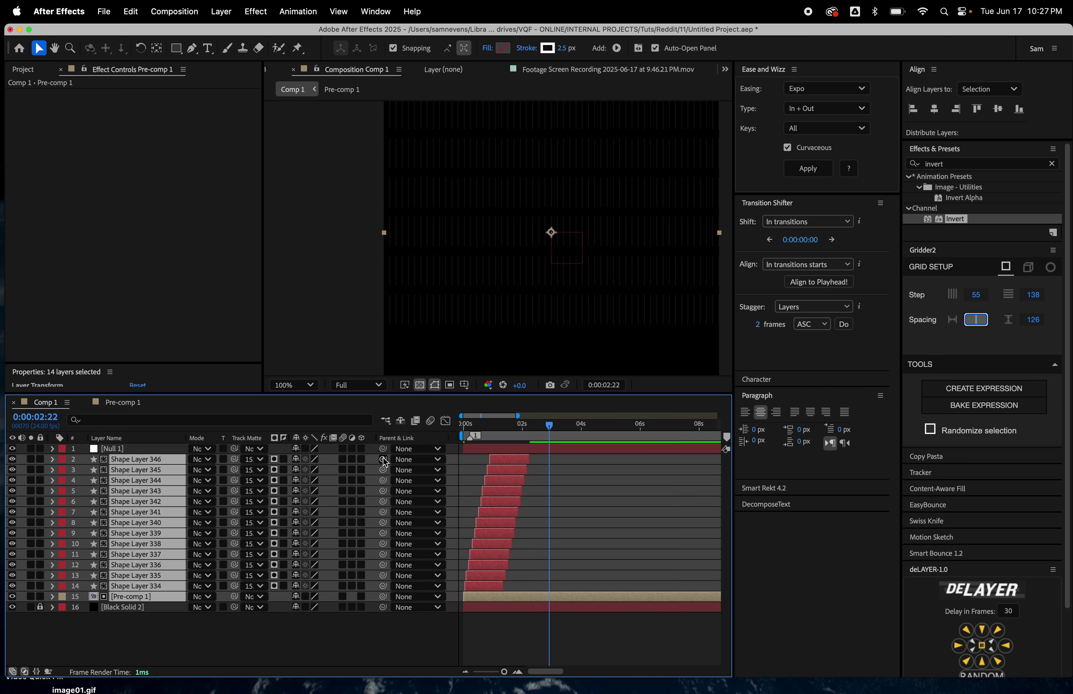
left_click_drag(383, 459, 131, 449)
Keyframe Null 1's position from 540, 720 at 0:00:02:02 to 540, 540 at 0:00:02:22.
left_click(131, 448)
key("p")
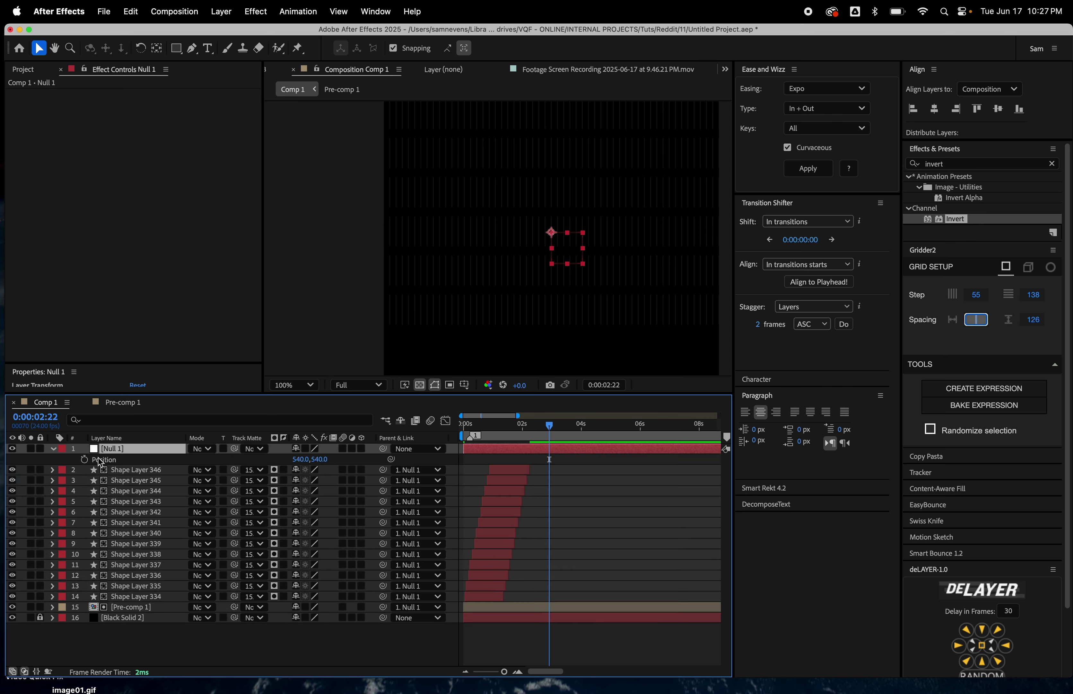
left_click(84, 460)
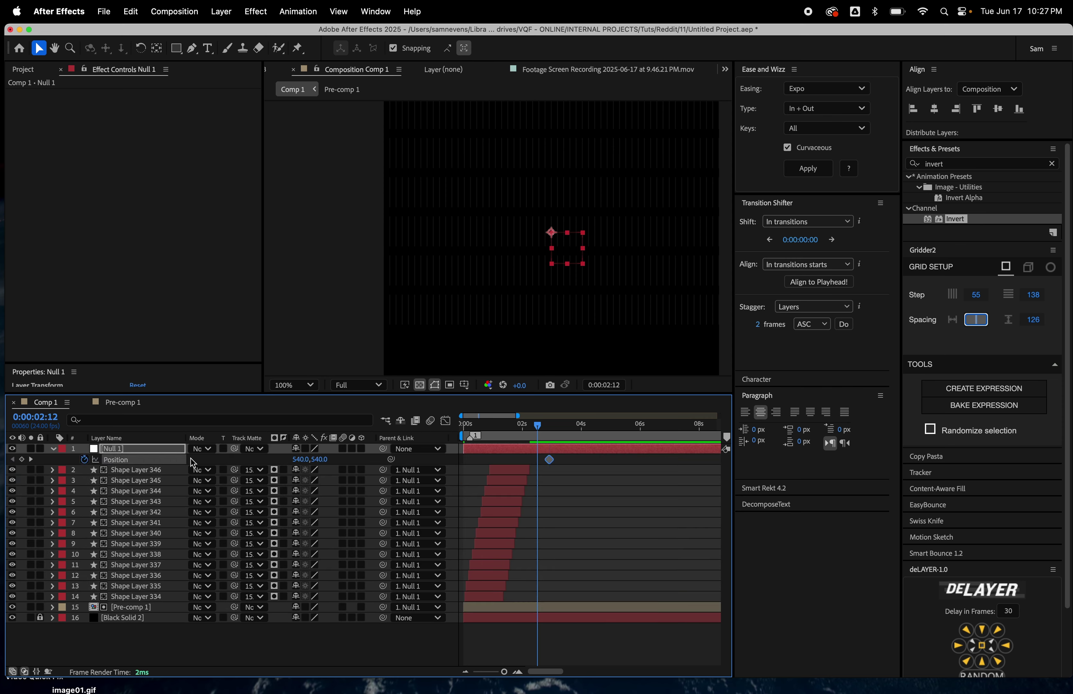
key("alt+shift+p")
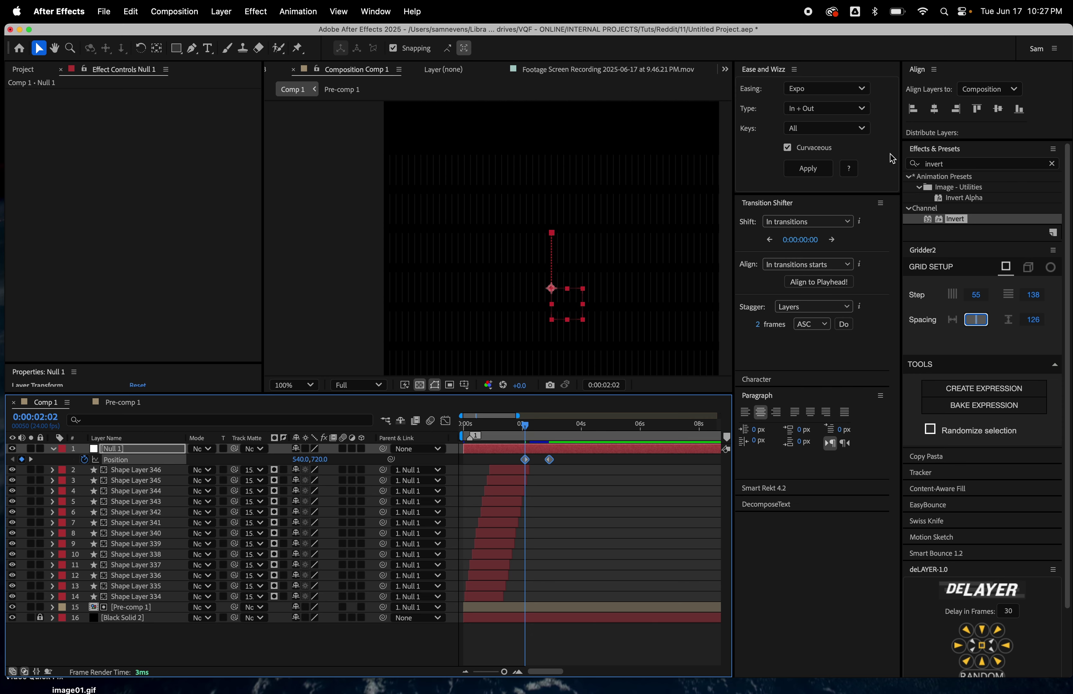
Apply Expo In + Out easing to Null 1's position keyframes and move them earlier to about 0:00:01:07 and 0:00:02:03.
left_click(811, 172)
left_click_drag(556, 457, 473, 457)
key("equal")
key("space")
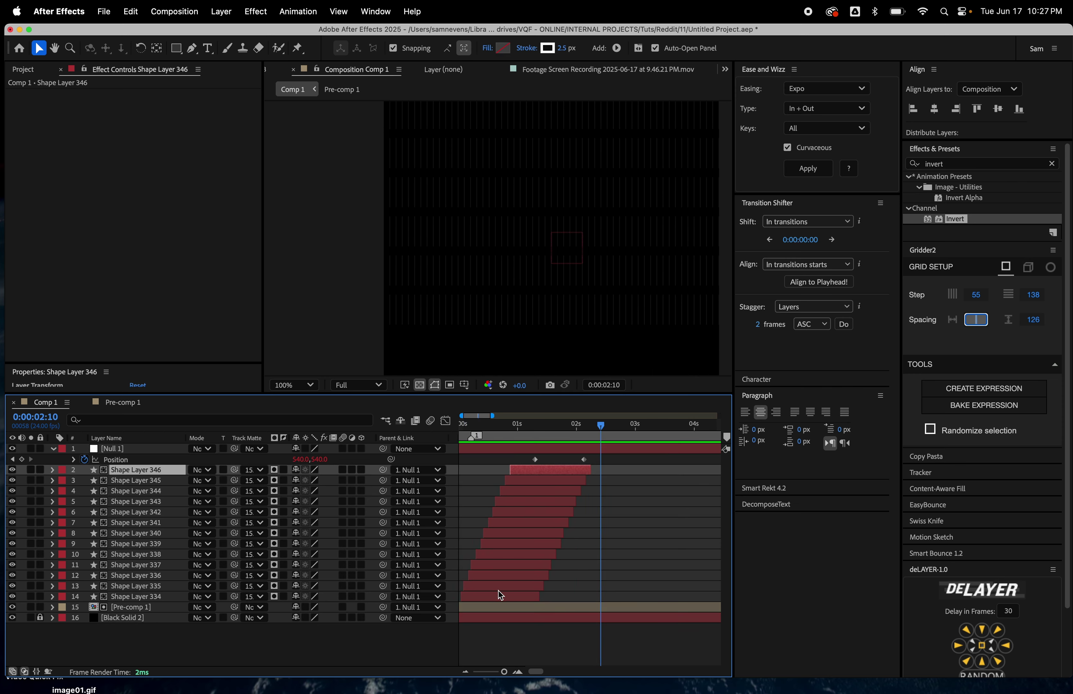
Duplicate Shape Layers 334 through 346 and shift the copies about two seconds later, stacked directly beneath Null 1.
left_click(498, 590, "shift")
key("super+d")
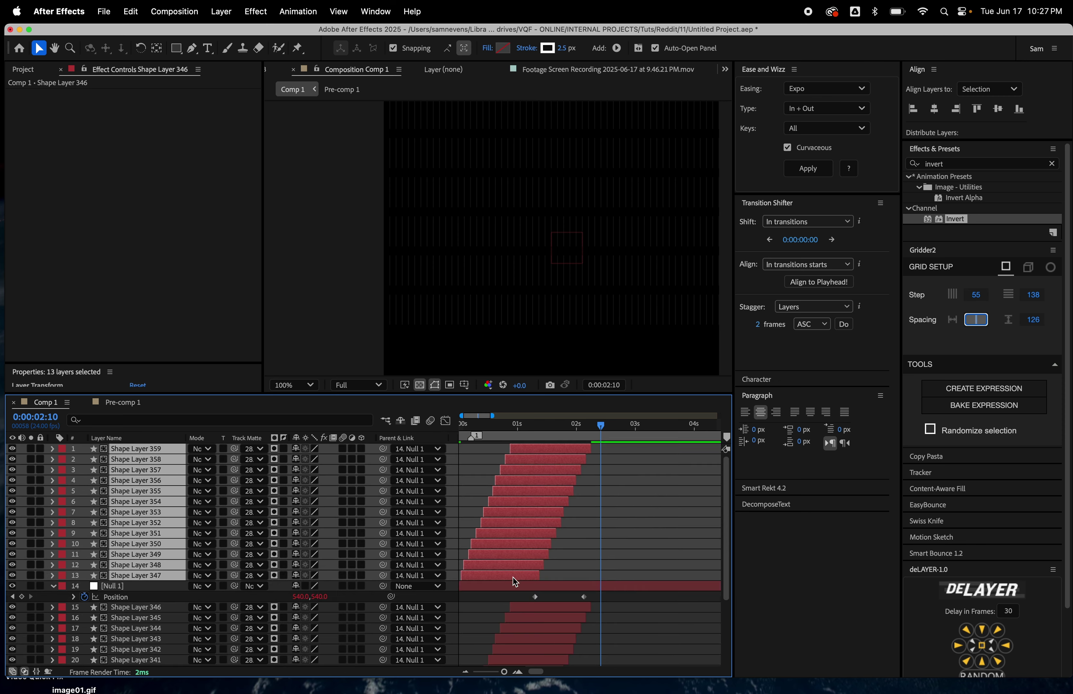
key("super+bracketleft")
left_click_drag(517, 537, 629, 525)
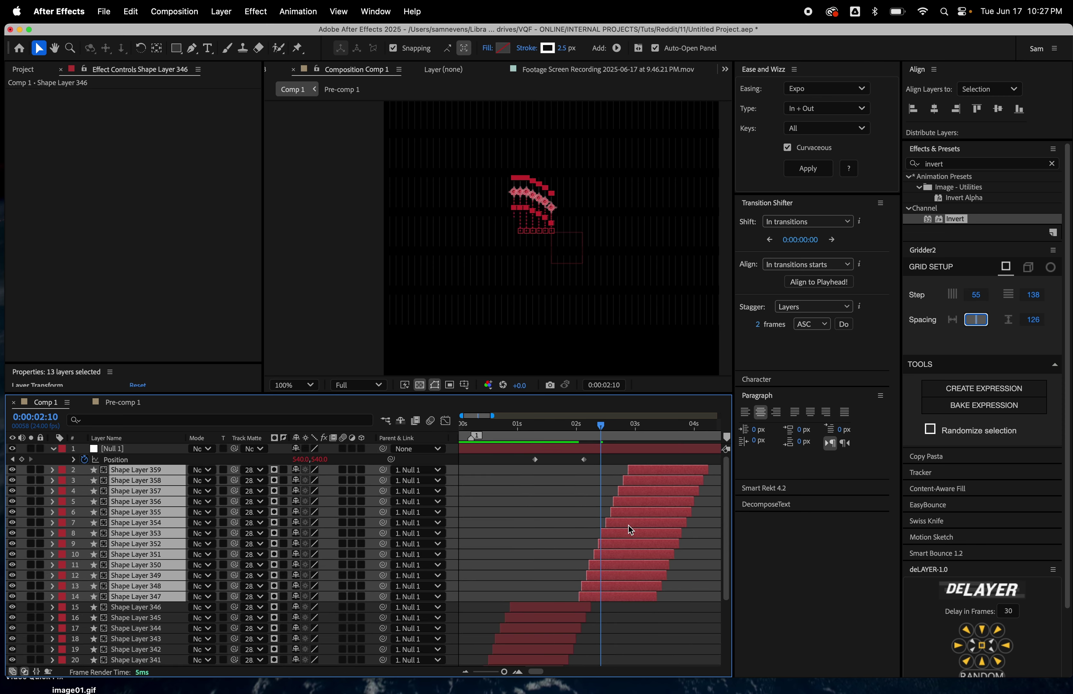
Scrub through the duplicated lines and play from 0:00:00:15 to check both line passes with the null's movement.
left_click_drag(612, 432, 668, 444)
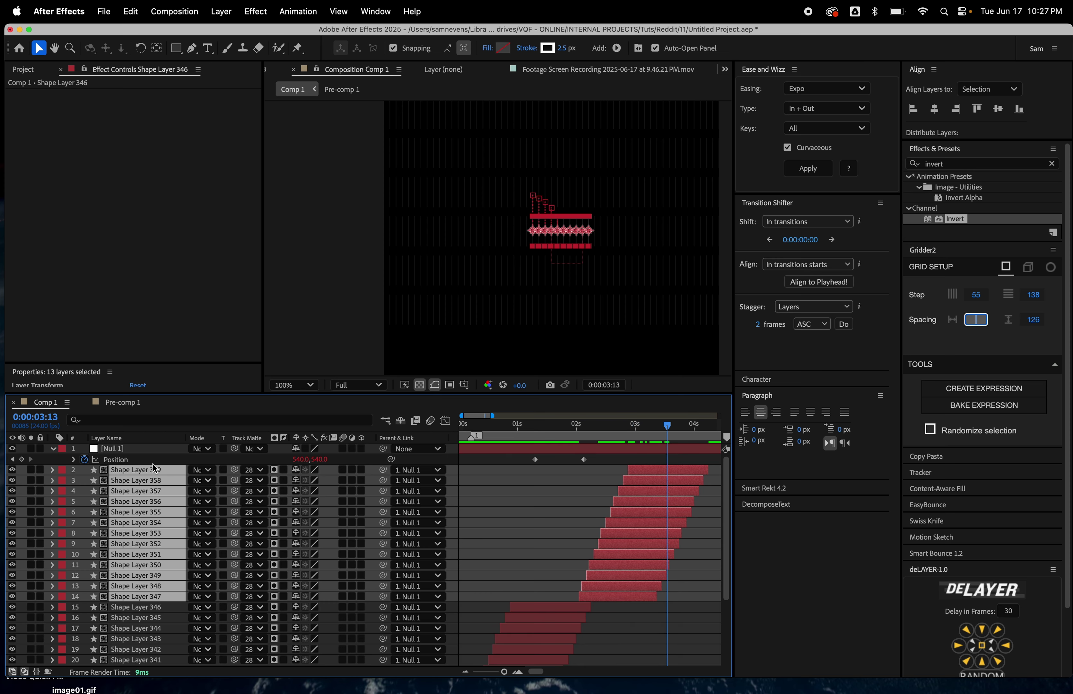
left_click(143, 448)
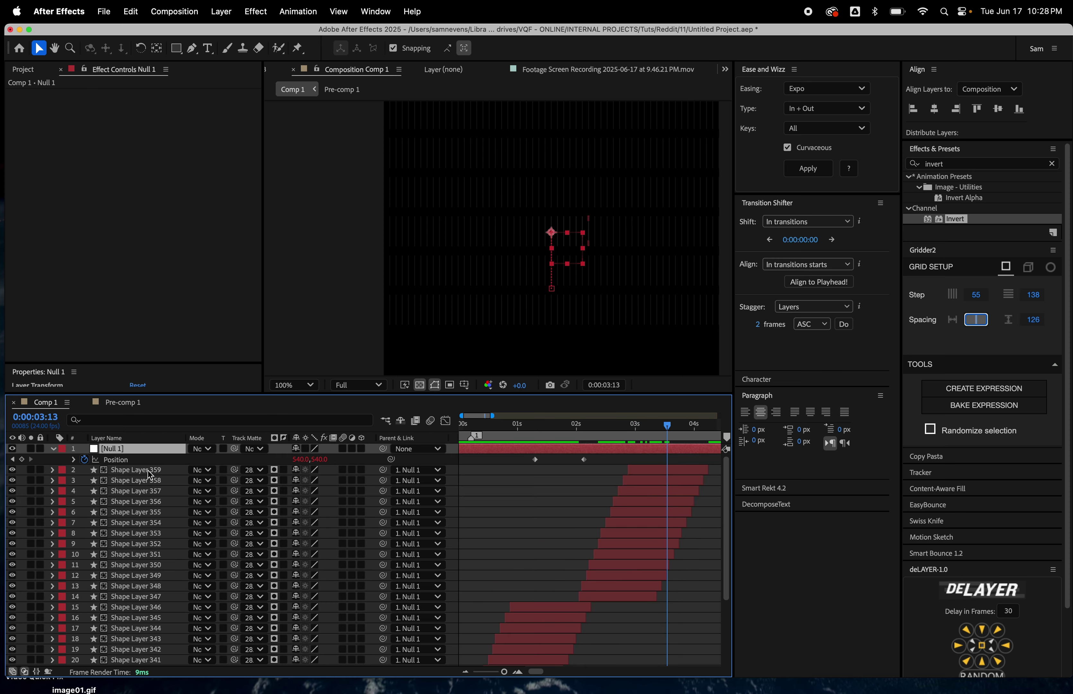
left_click_drag(593, 428, 494, 455)
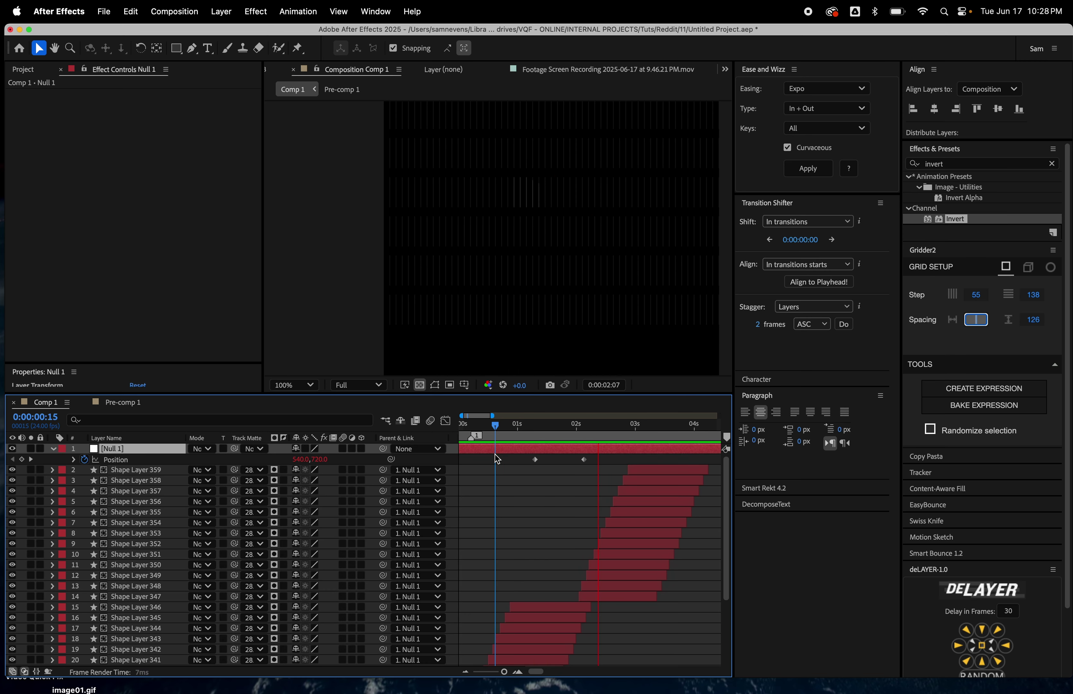
key("space")
scroll(586, 527, "down", 4)
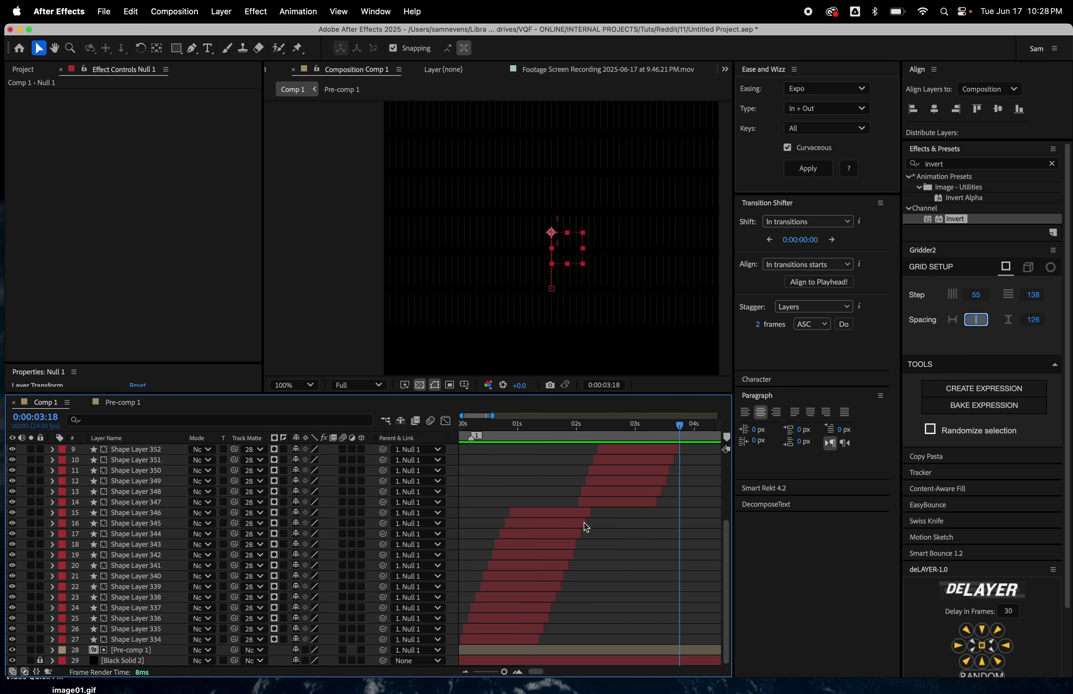